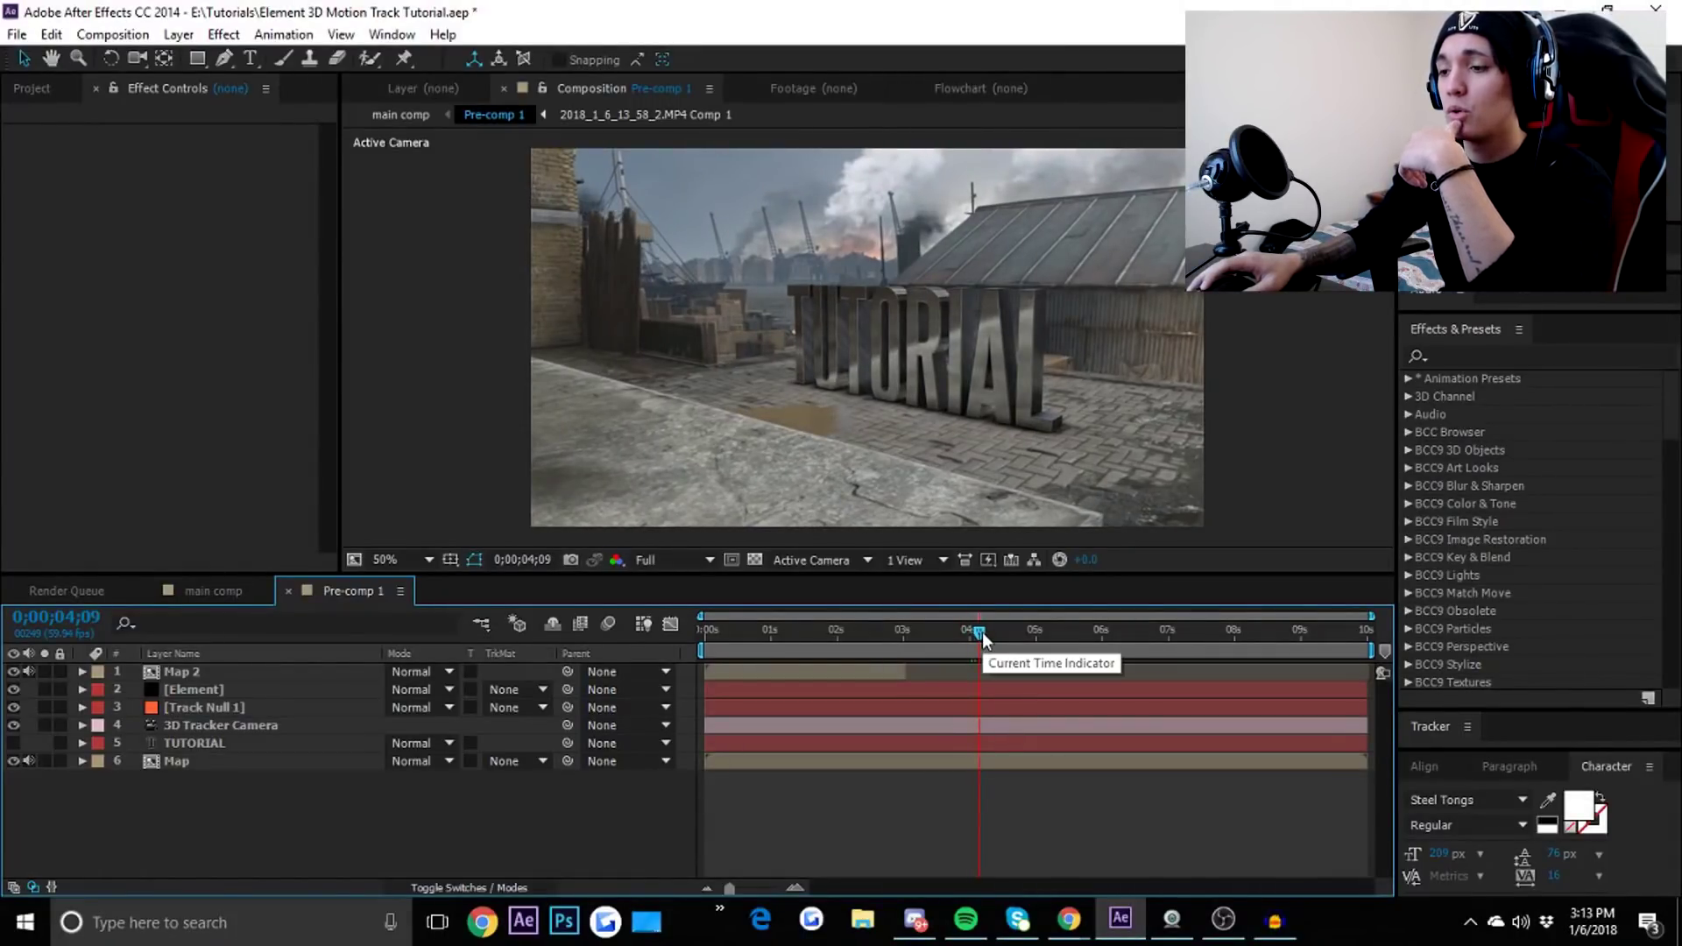
Scrub through the finished shot and play a preview of the tracked text.
{"action": "left_click_drag", "start_coordinate": [981, 632], "coordinate": [1026, 632]}
{"action": "left_click", "coordinate": [972, 629]}
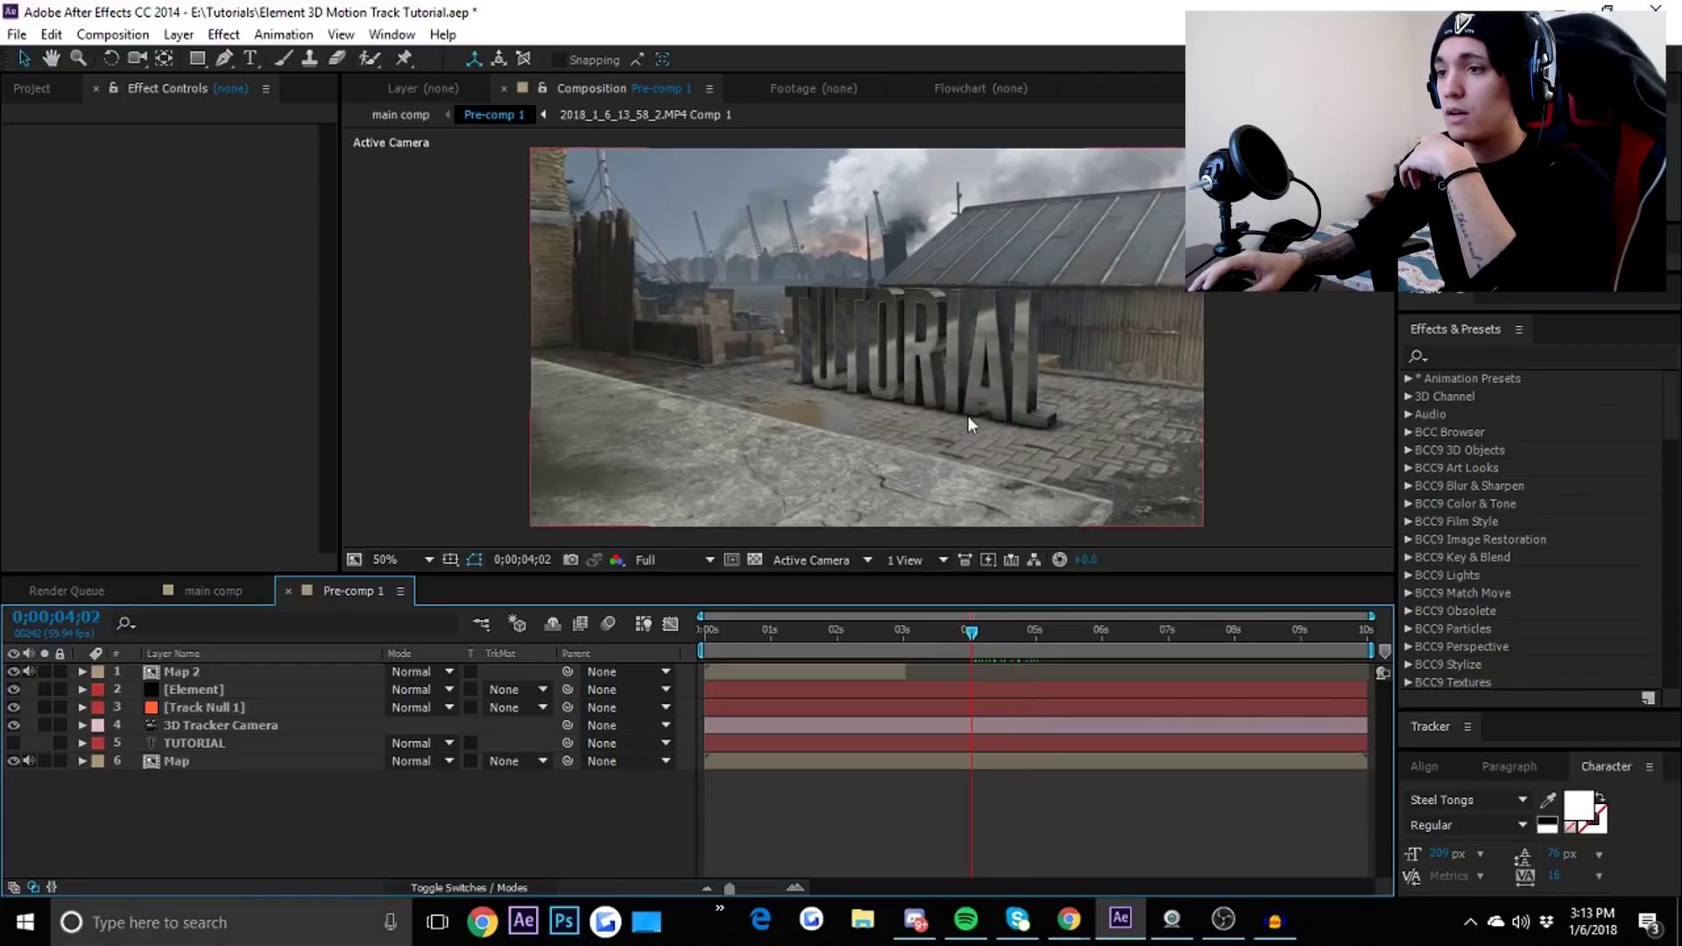
{"action": "mouse_move", "coordinate": [831, 636]}
{"action": "left_mouse_down"}
{"action": "mouse_move", "coordinate": [787, 629]}
{"action": "mouse_move", "coordinate": [812, 636]}
{"action": "left_mouse_up"}
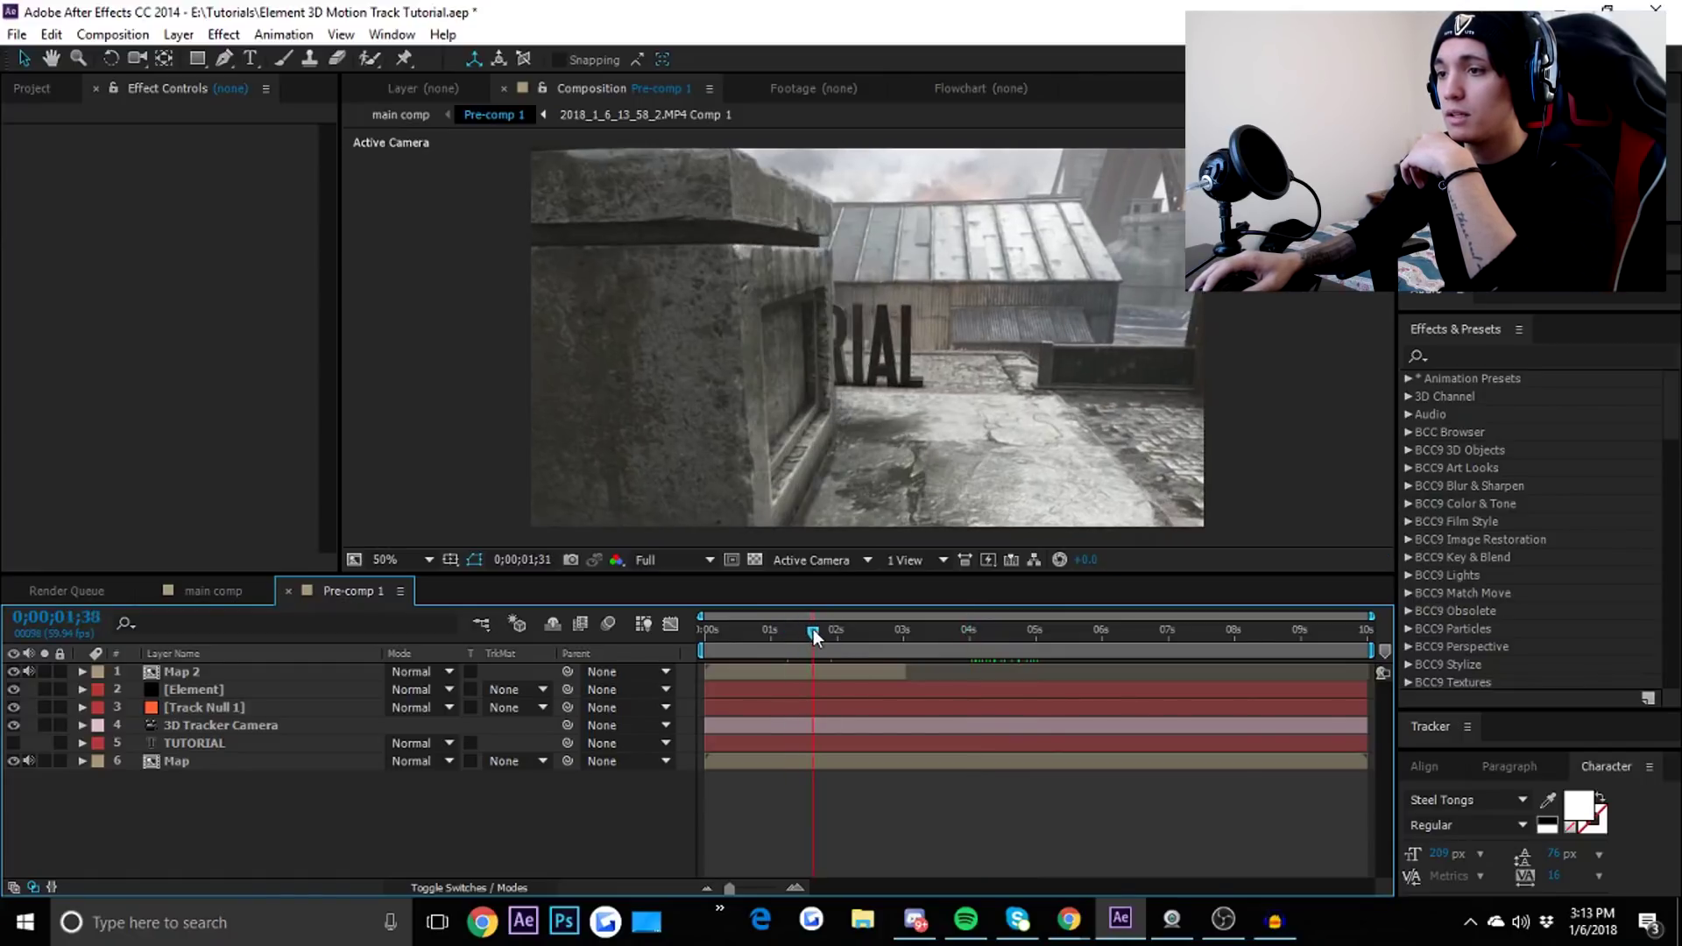
{"action": "key", "text": "space"}
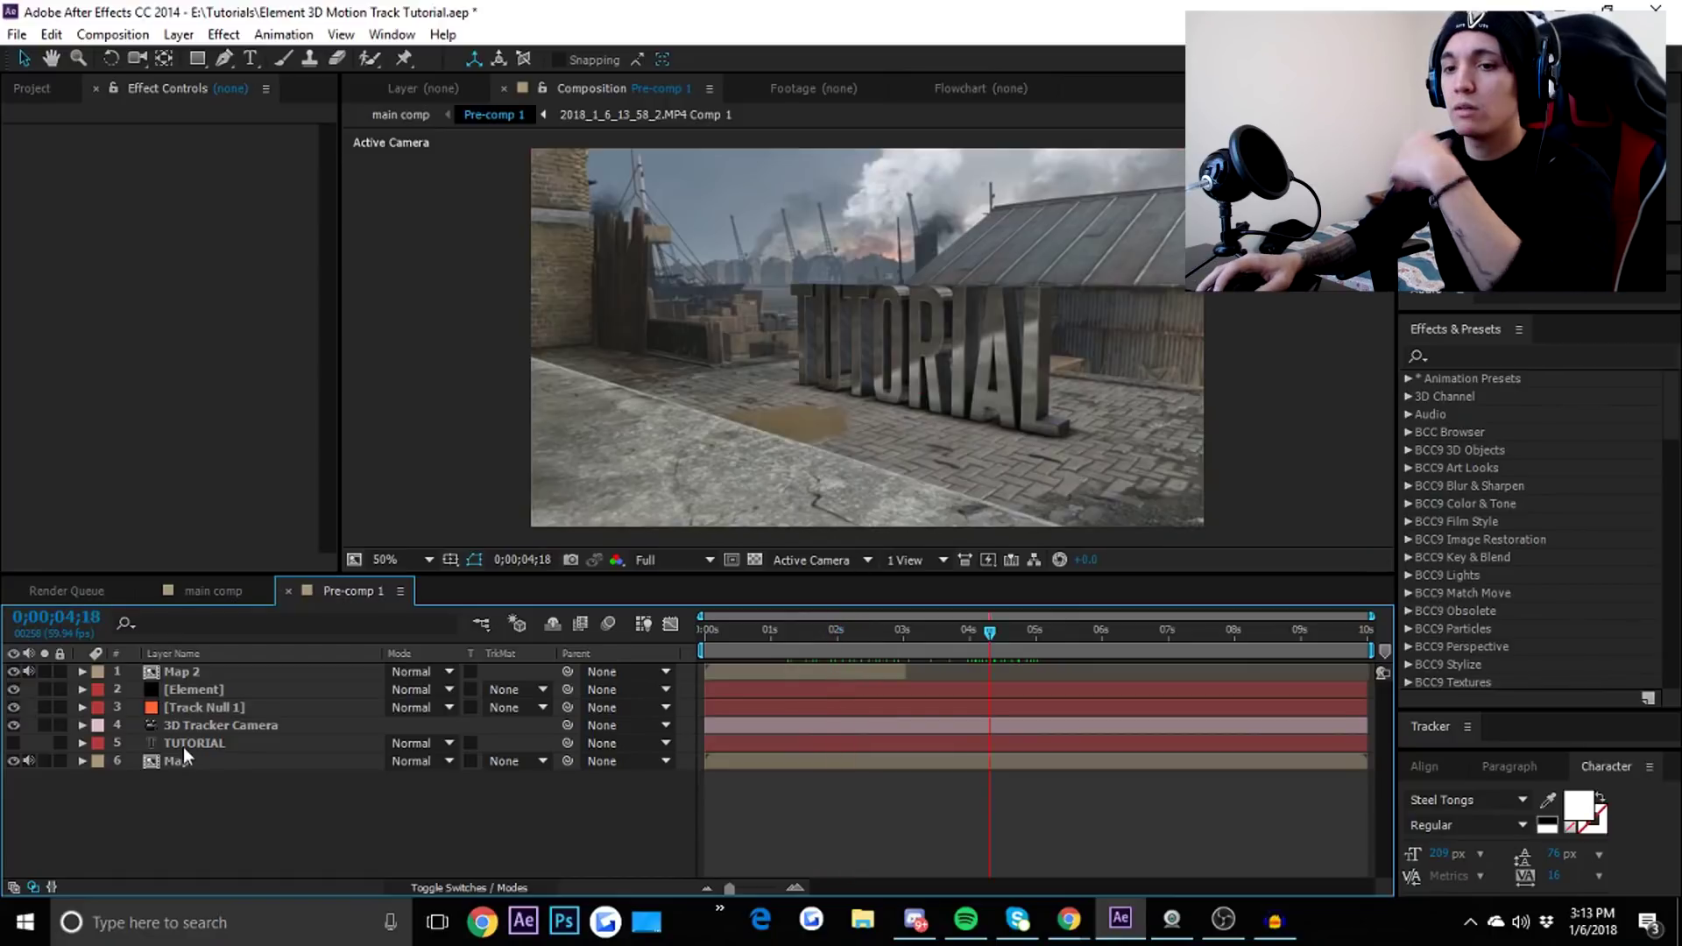
Delete layers from TUTORIAL up to Map 2, keeping only the Map footage.
{"action": "left_click", "coordinate": [183, 744]}
{"action": "left_click", "coordinate": [181, 673], "text": "shift"}
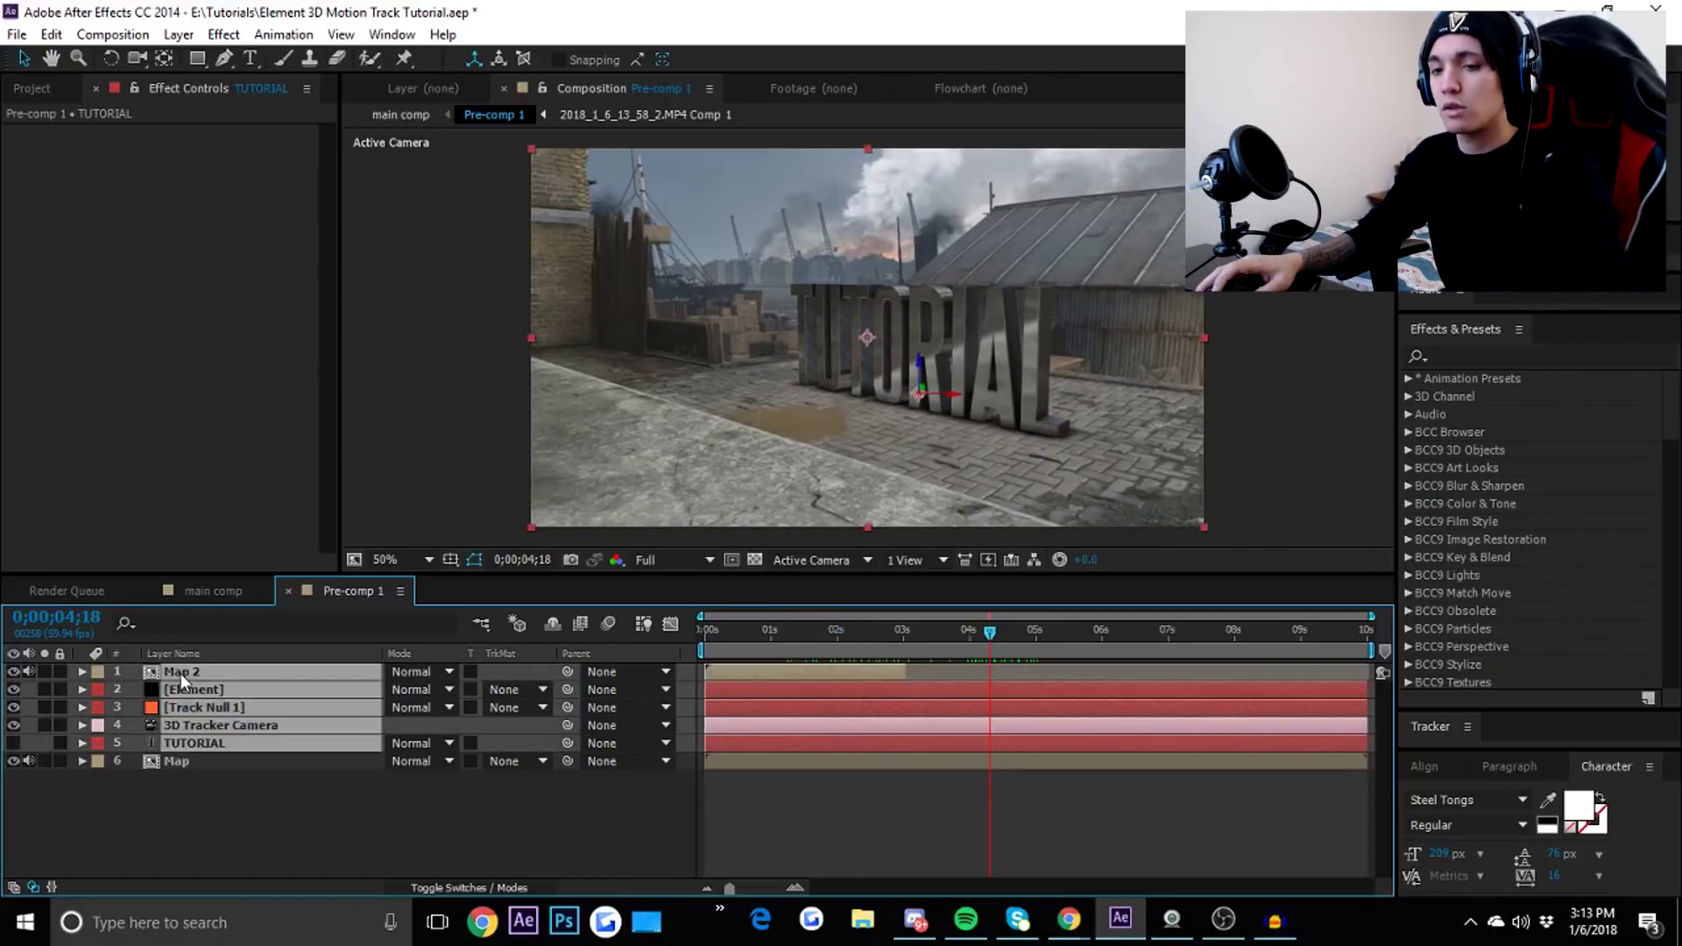
{"action": "key", "text": "Delete"}
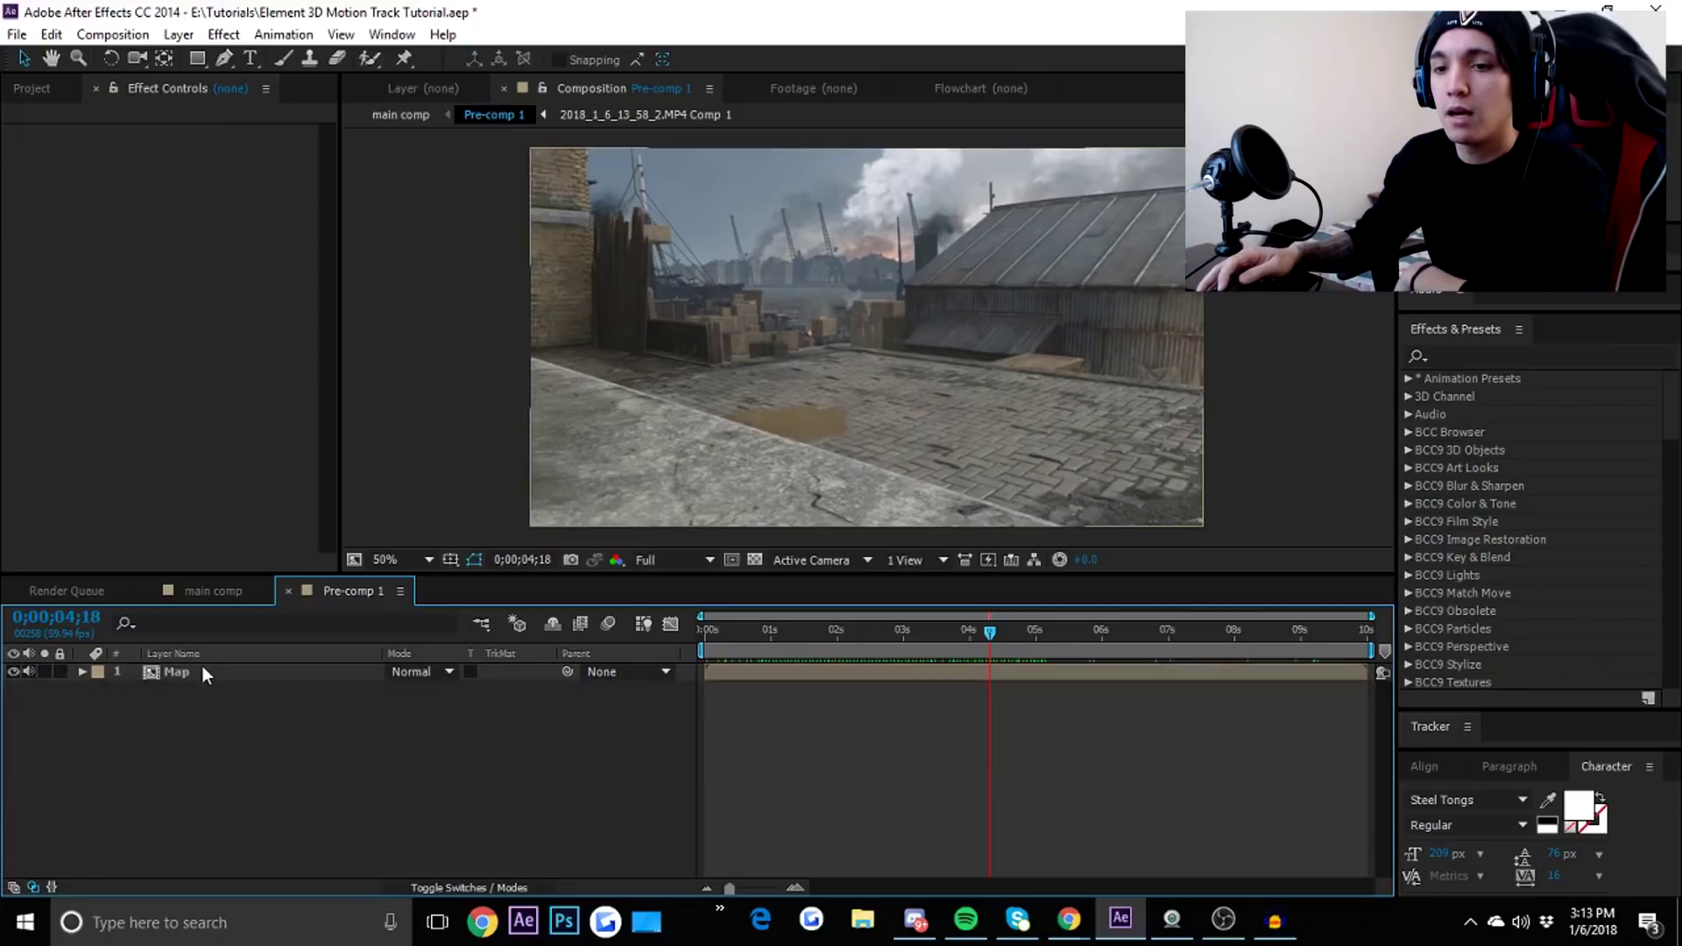
Run Track Camera on the Map layer and show the 3D Camera Tracker points.
{"action": "left_click", "coordinate": [217, 670]}
{"action": "left_click_drag", "start_coordinate": [700, 629], "coordinate": [1046, 631]}
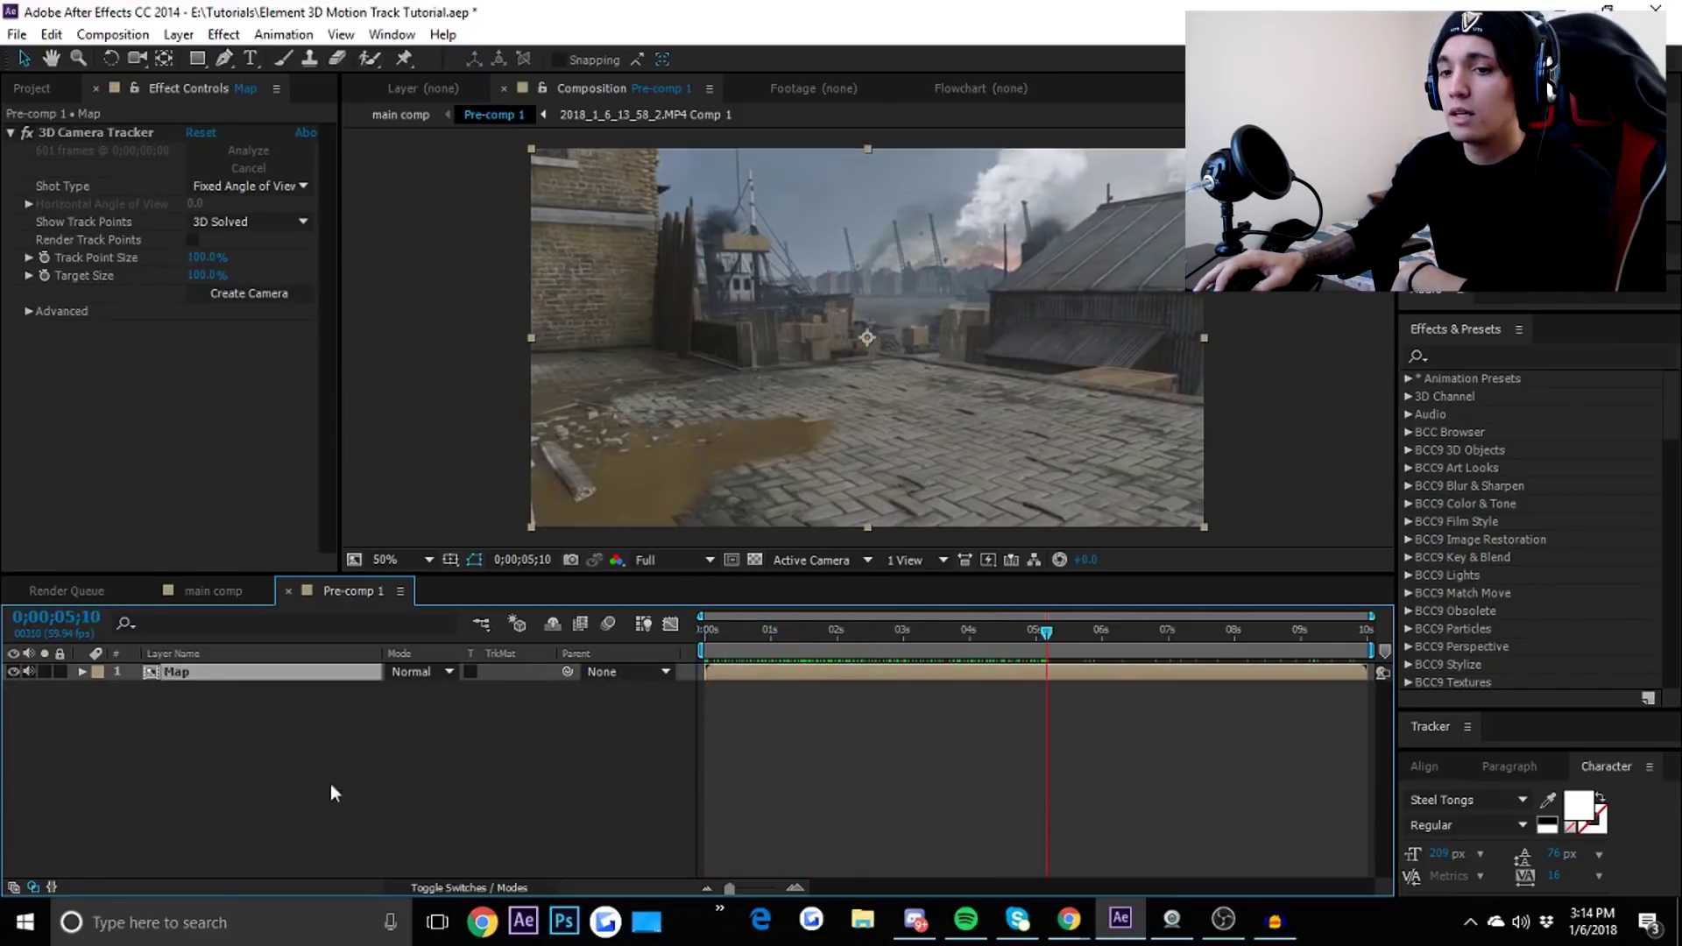
{"action": "right_click", "coordinate": [213, 674]}
{"action": "left_click", "coordinate": [289, 738]}
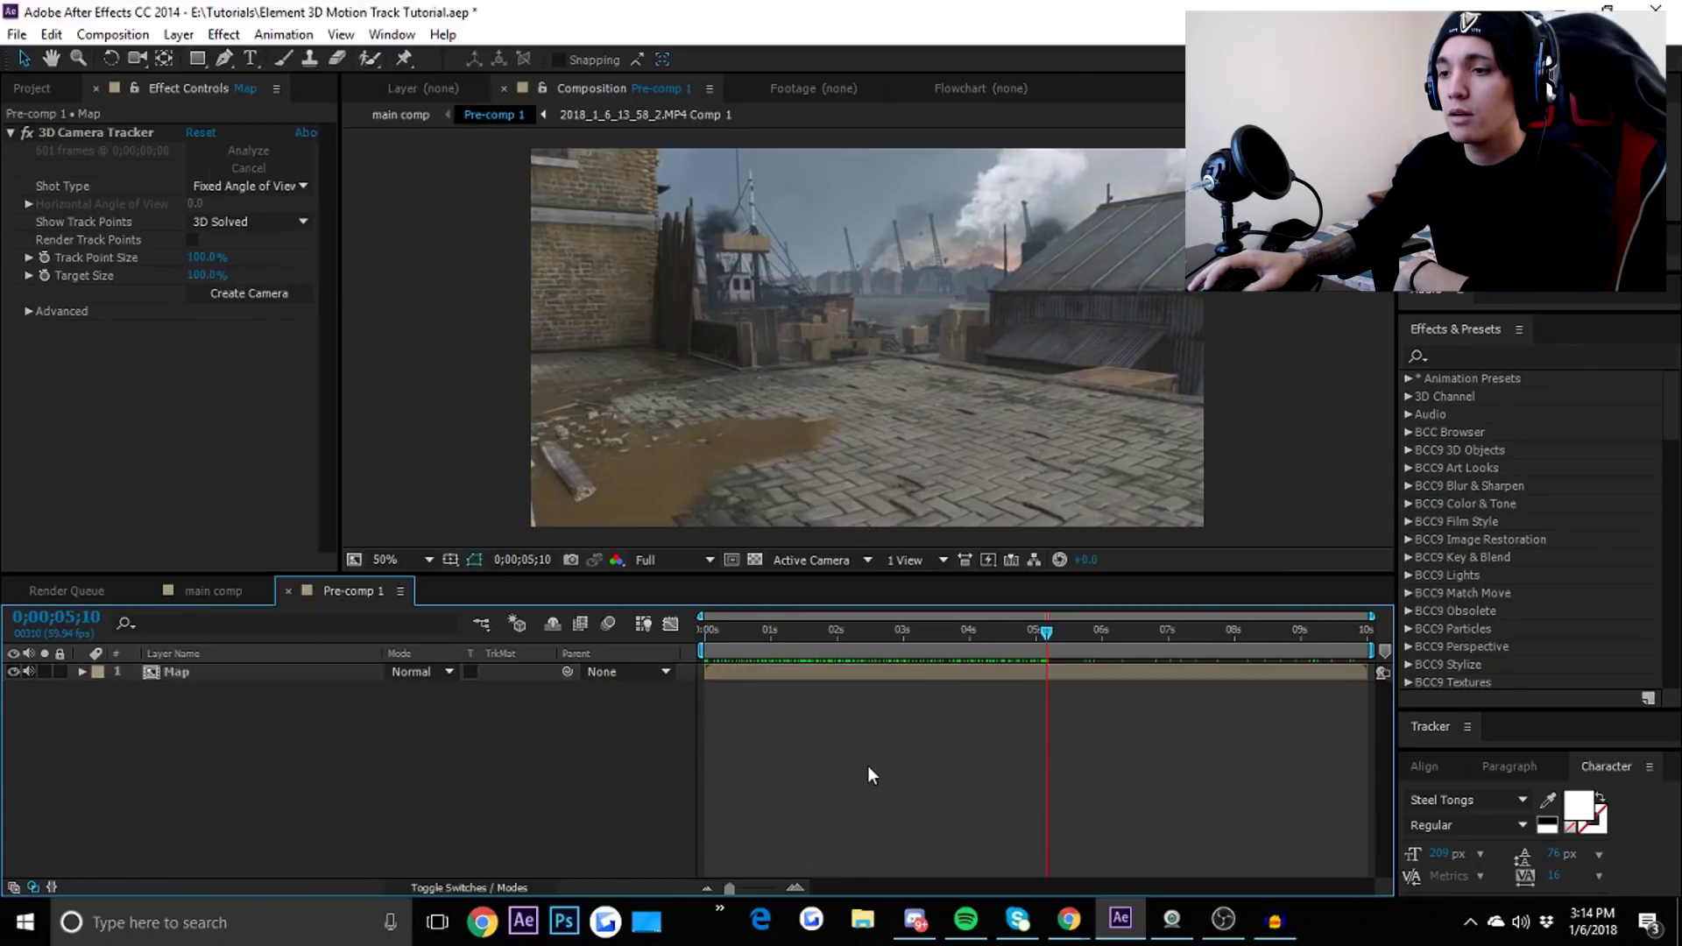
{"action": "left_click", "coordinate": [51, 135]}
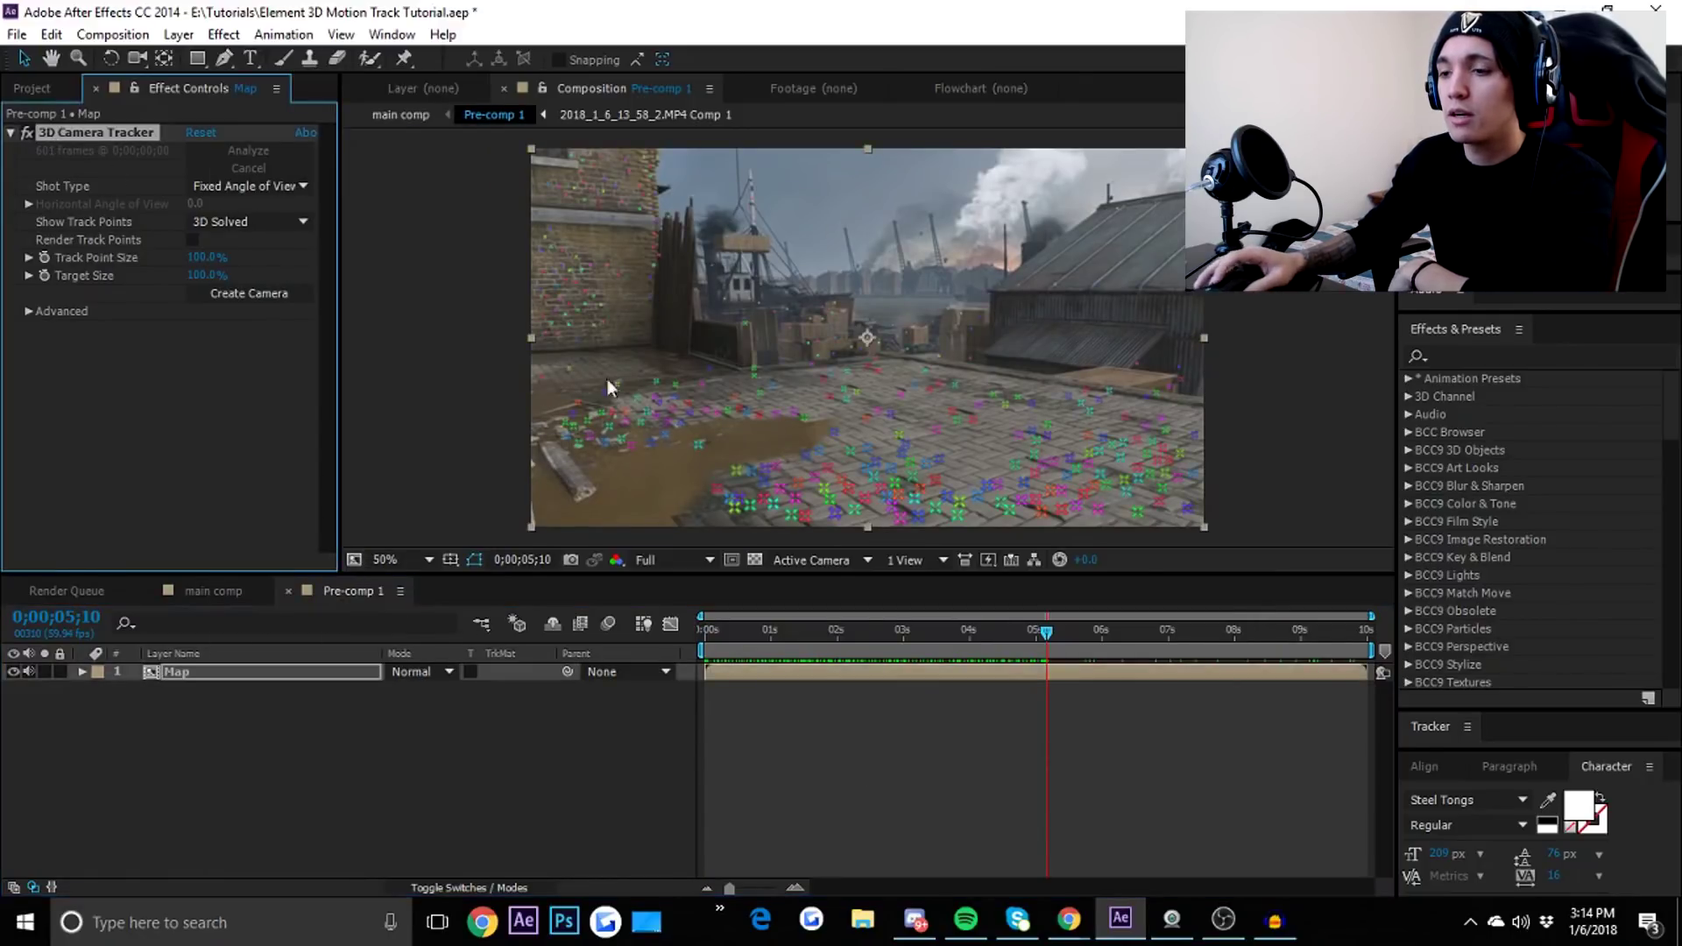
{"action": "left_click_drag", "start_coordinate": [706, 636], "coordinate": [926, 585]}
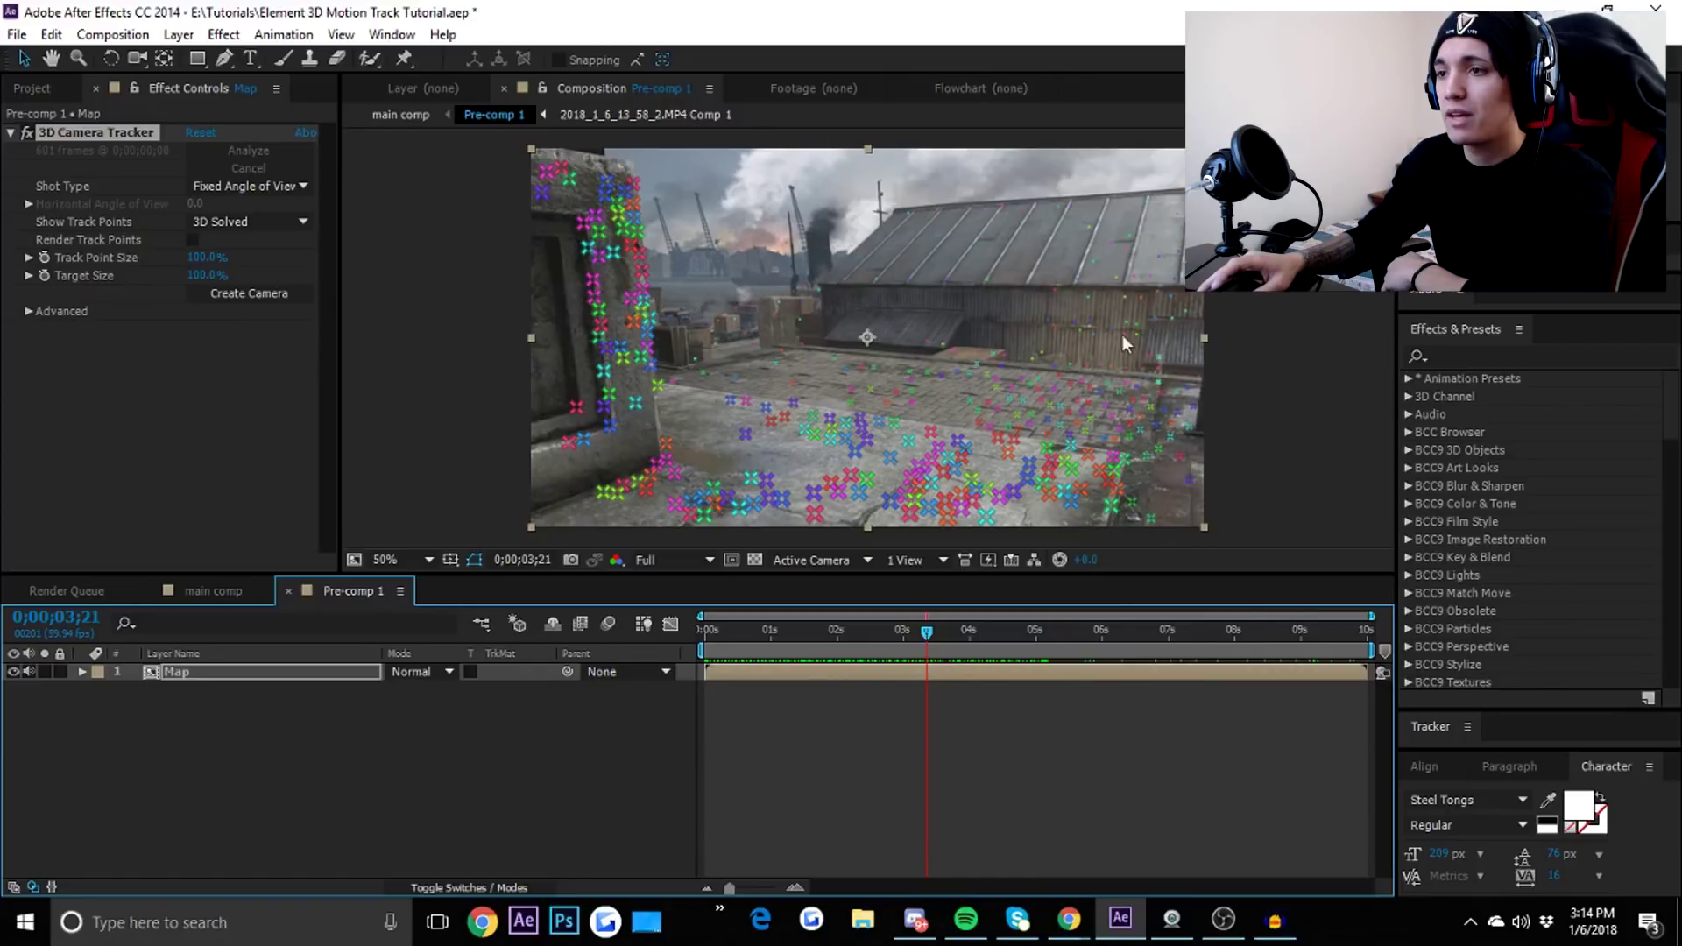
{"action": "left_click", "coordinate": [938, 629]}
{"action": "left_click_drag", "start_coordinate": [938, 629], "coordinate": [820, 633]}
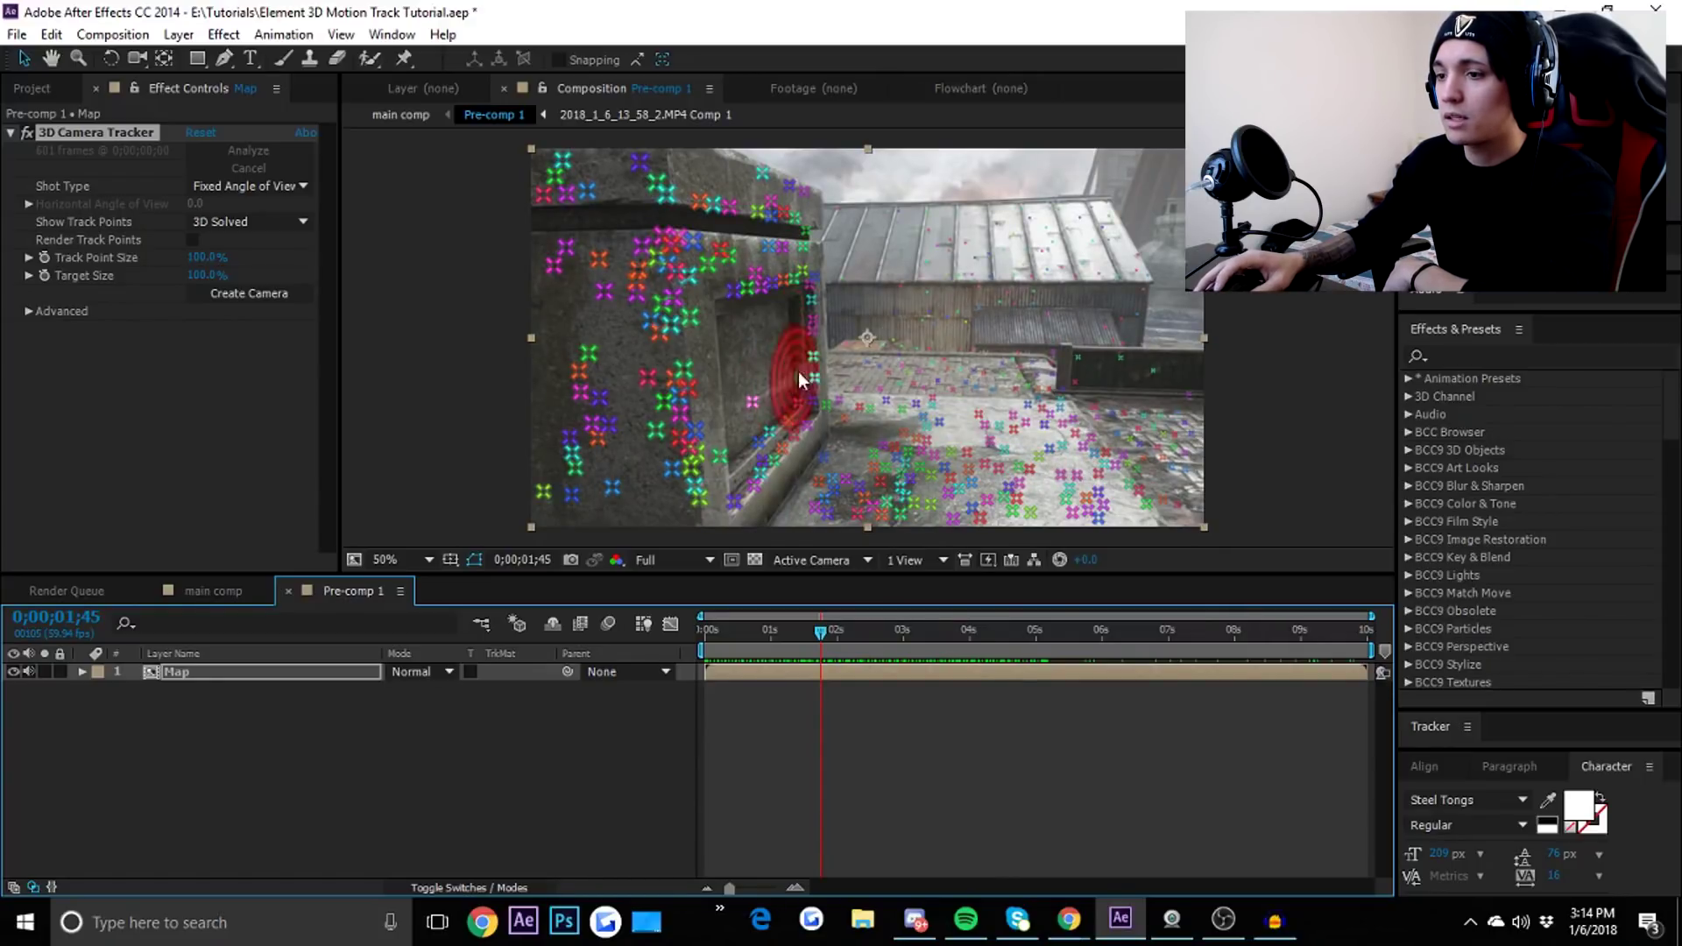
{"action": "left_click_drag", "start_coordinate": [842, 627], "coordinate": [1015, 629]}
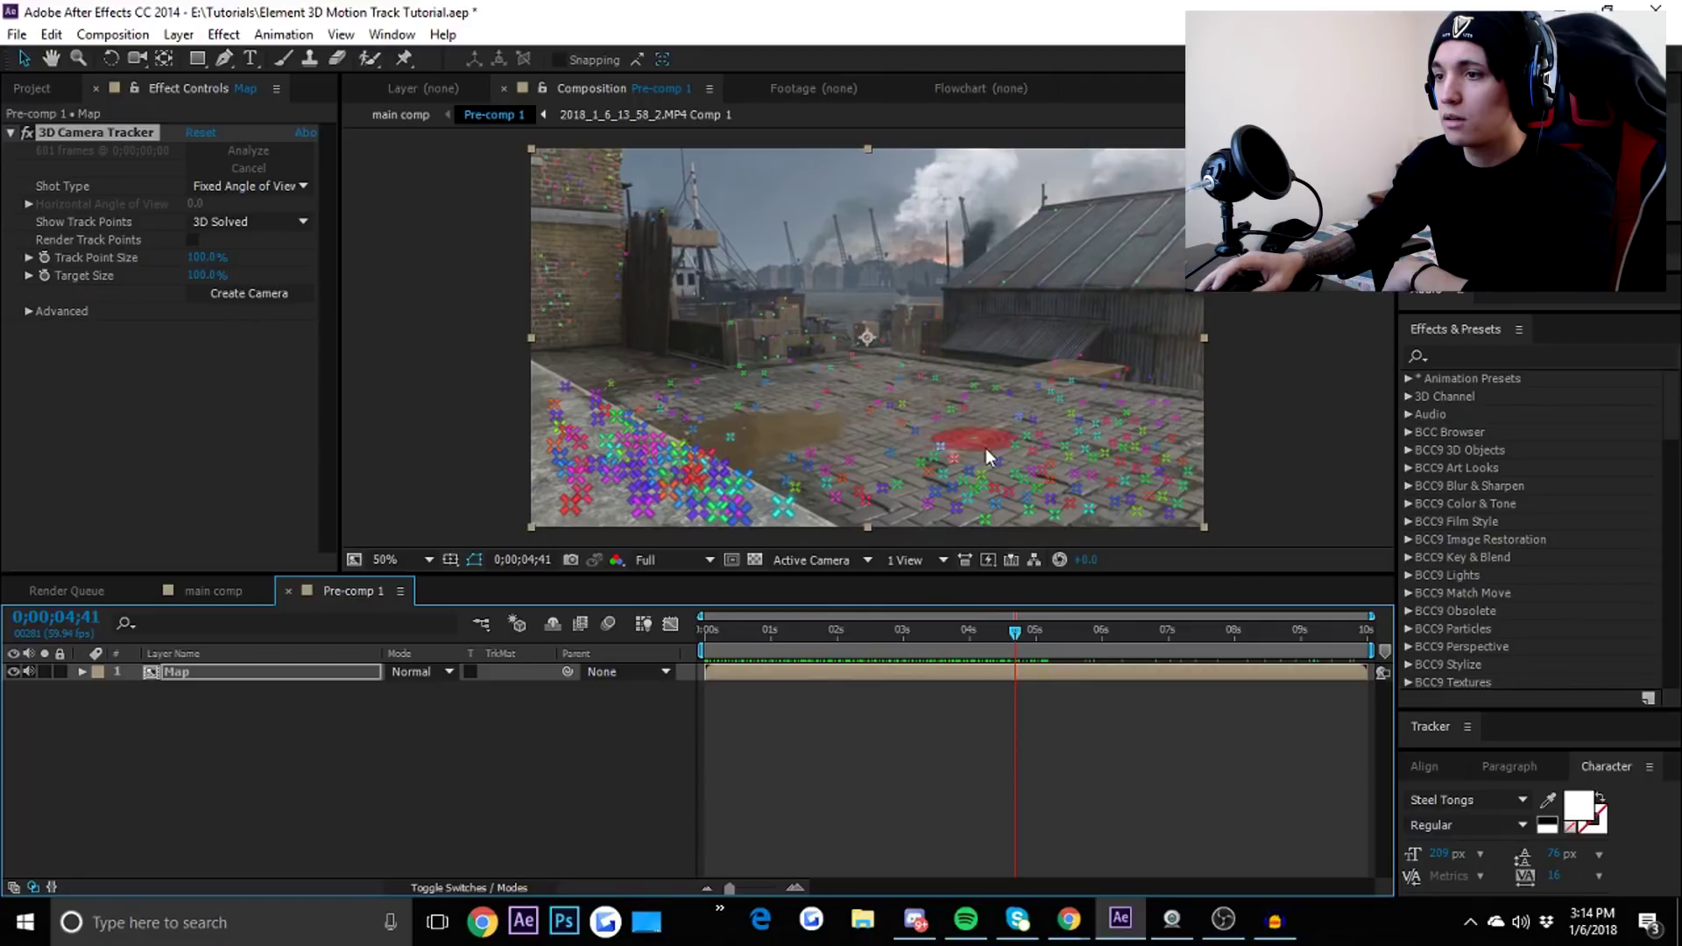
{"action": "left_click_drag", "start_coordinate": [911, 629], "coordinate": [931, 631]}
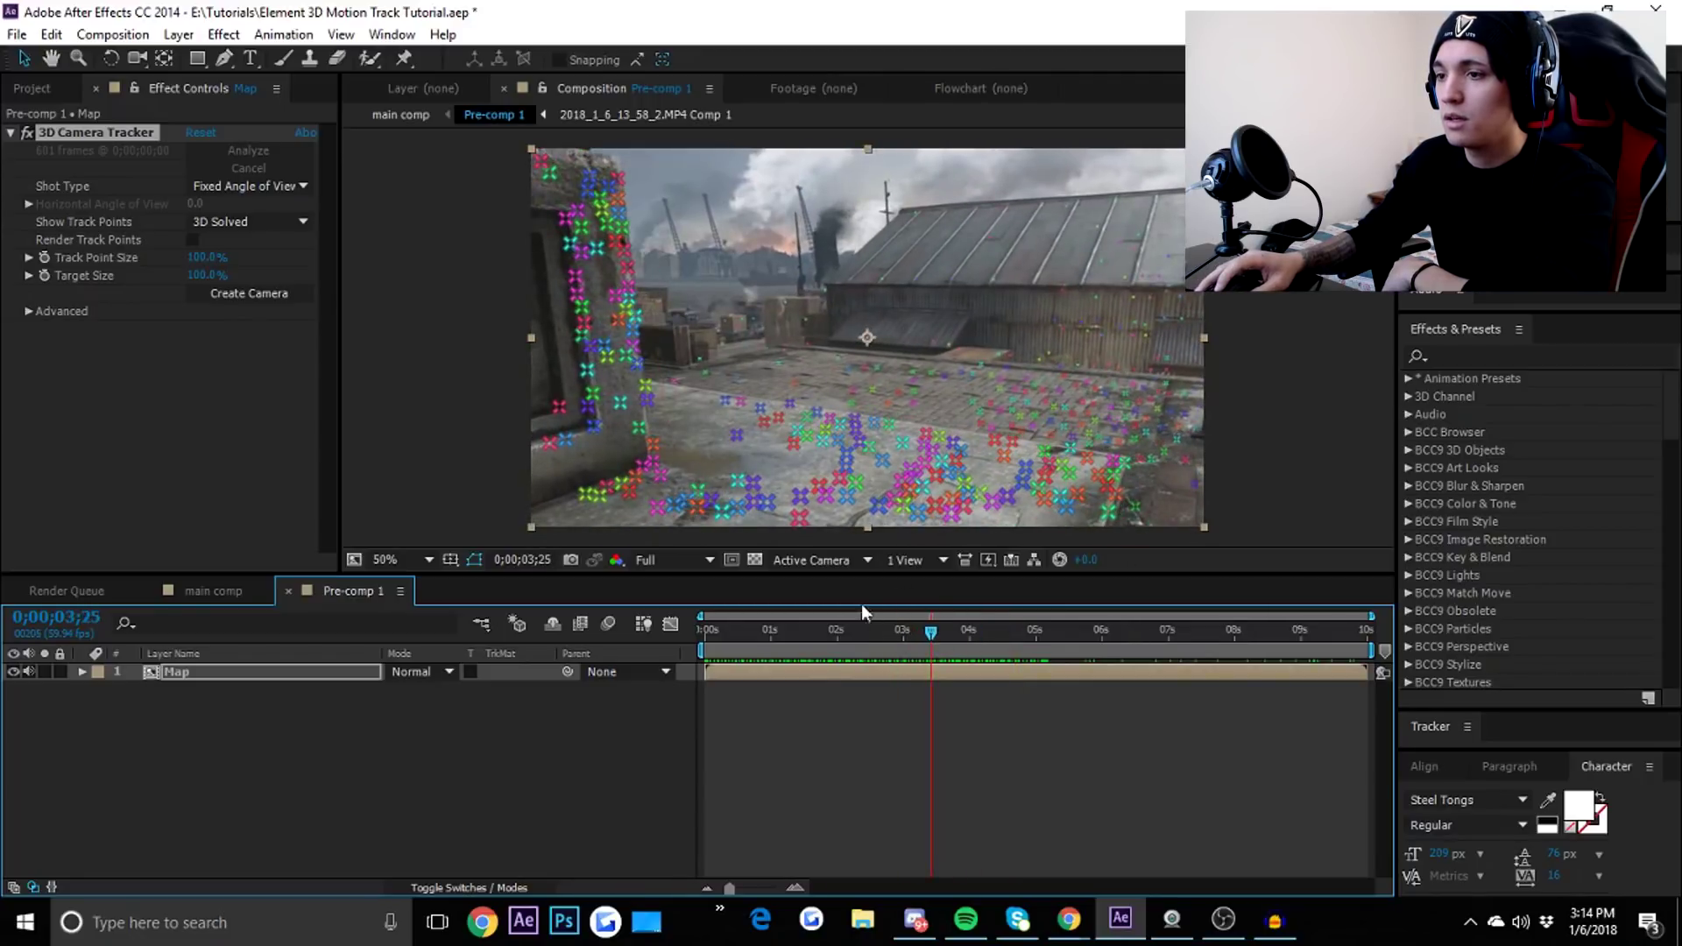
{"action": "left_click_drag", "start_coordinate": [955, 629], "coordinate": [975, 629]}
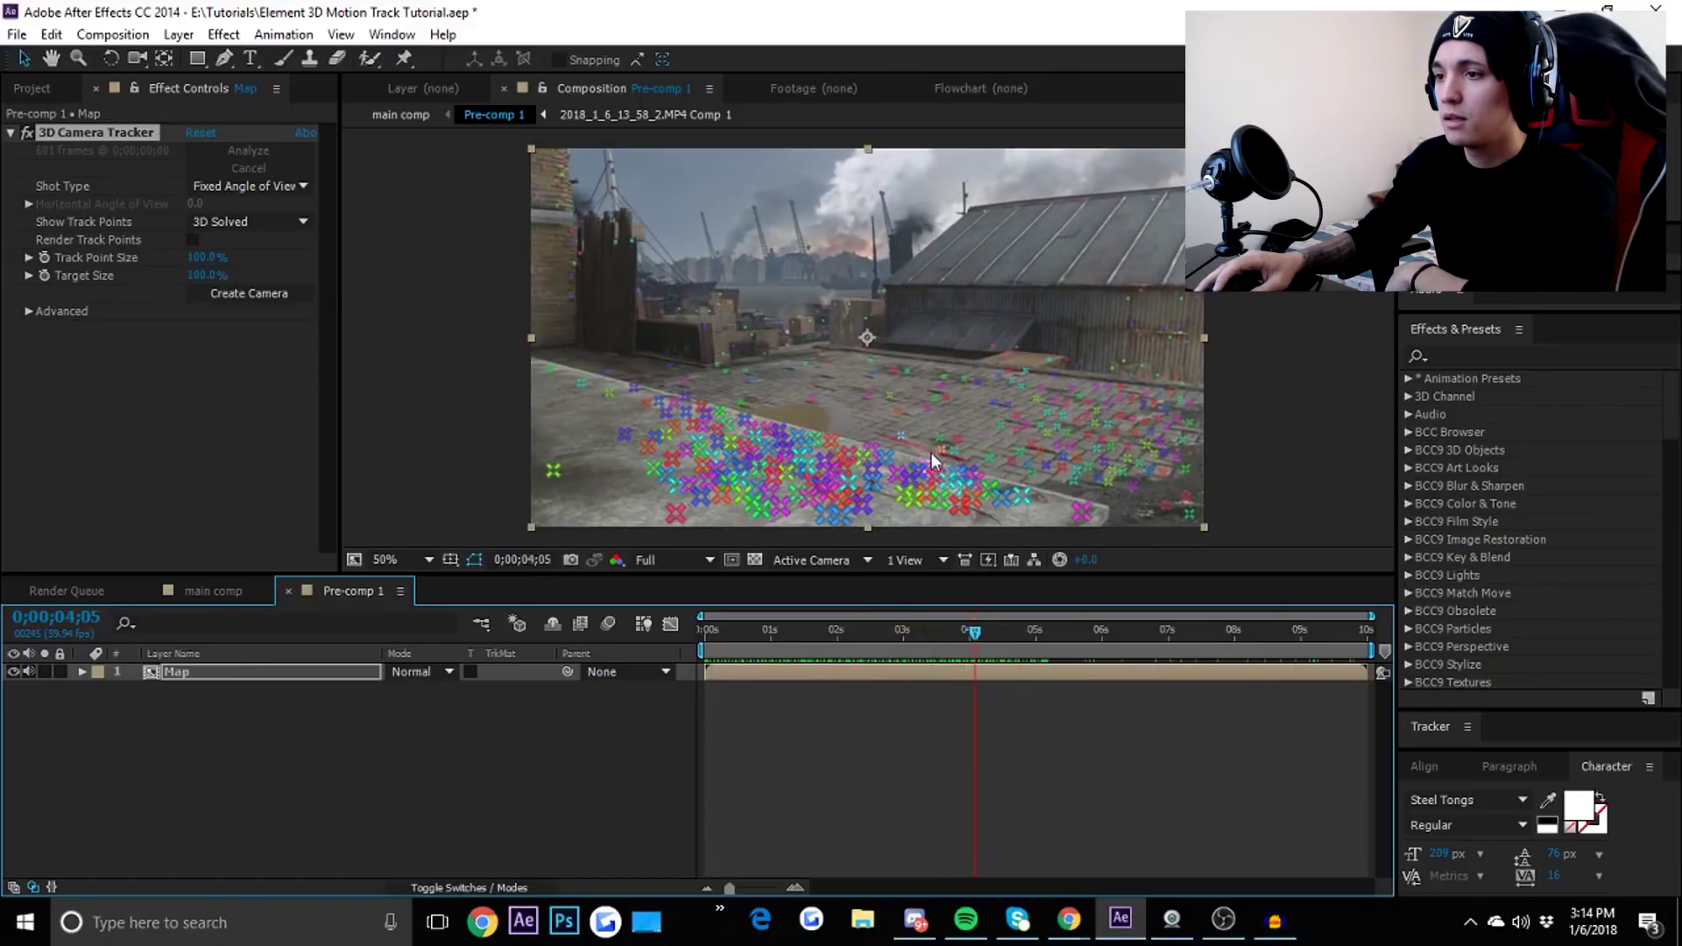
Create a tracked null and camera from the targeted street track points.
{"action": "right_click", "coordinate": [916, 423]}
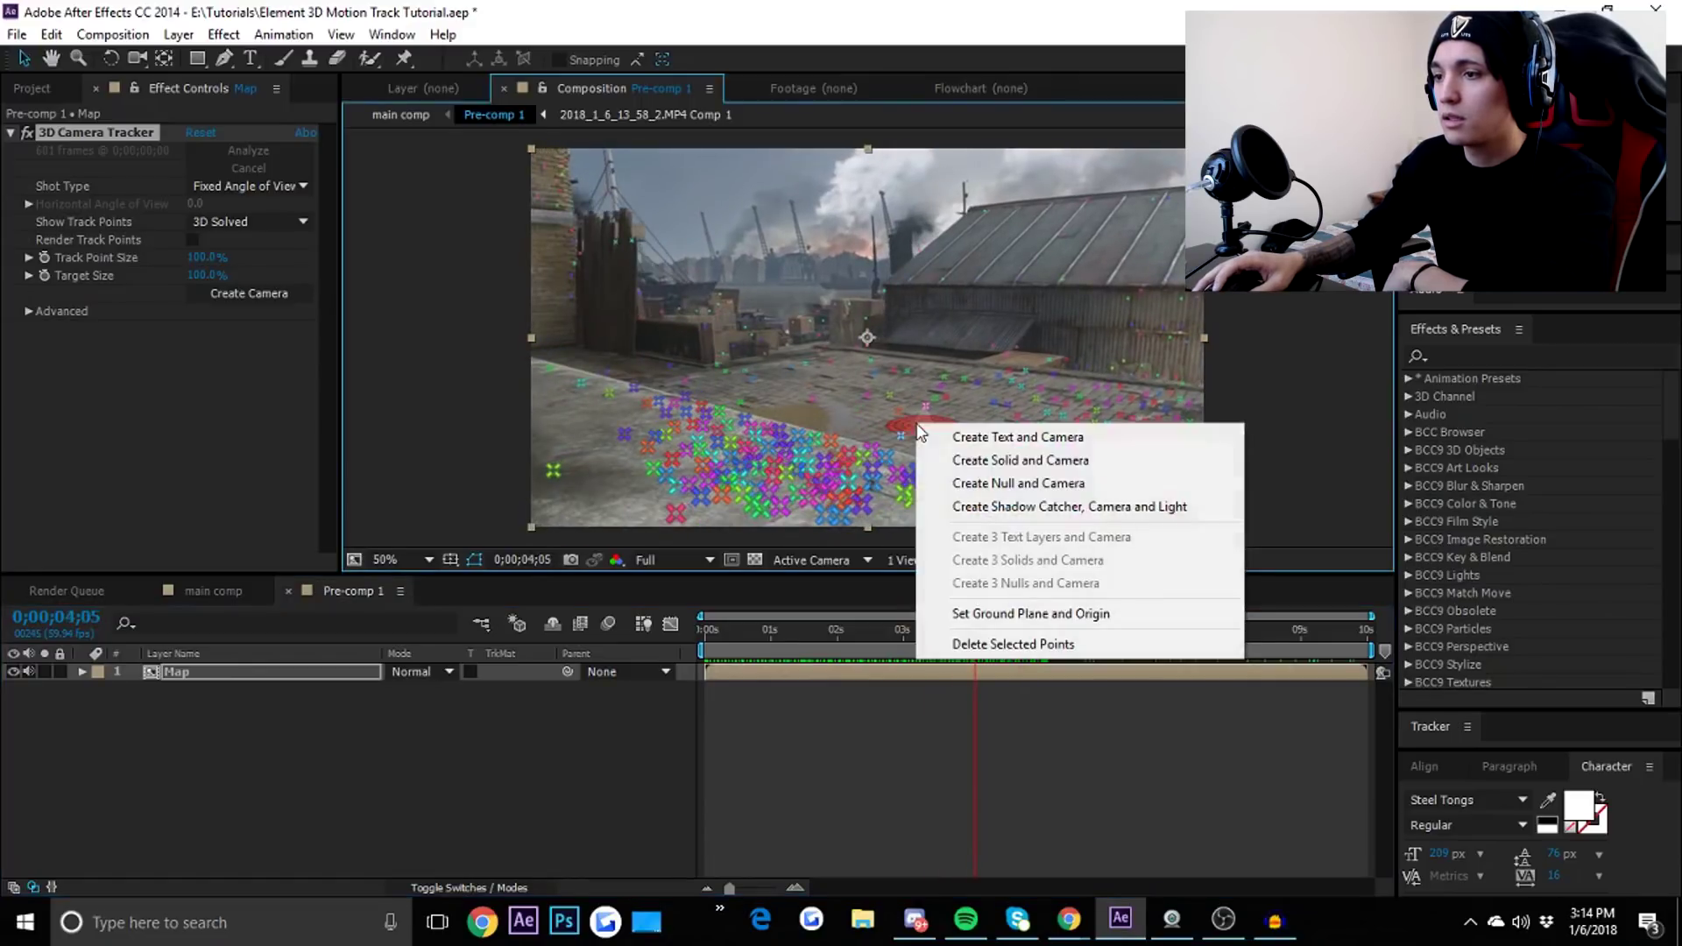
{"action": "left_click", "coordinate": [1035, 487]}
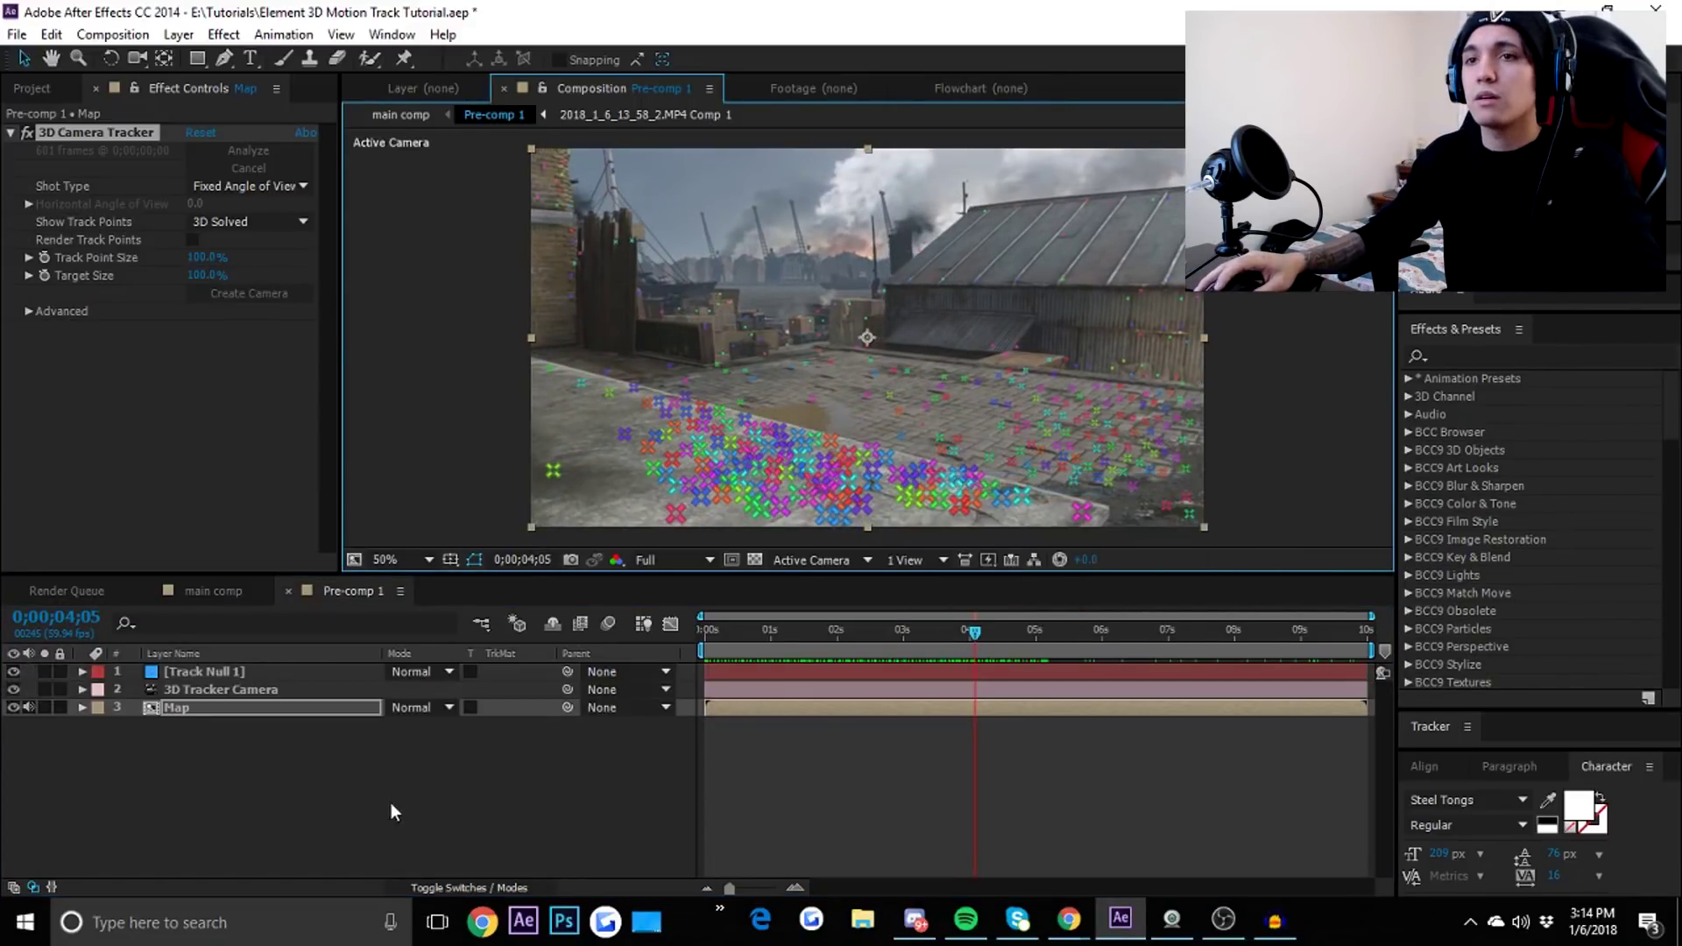
{"action": "left_click", "coordinate": [471, 736]}
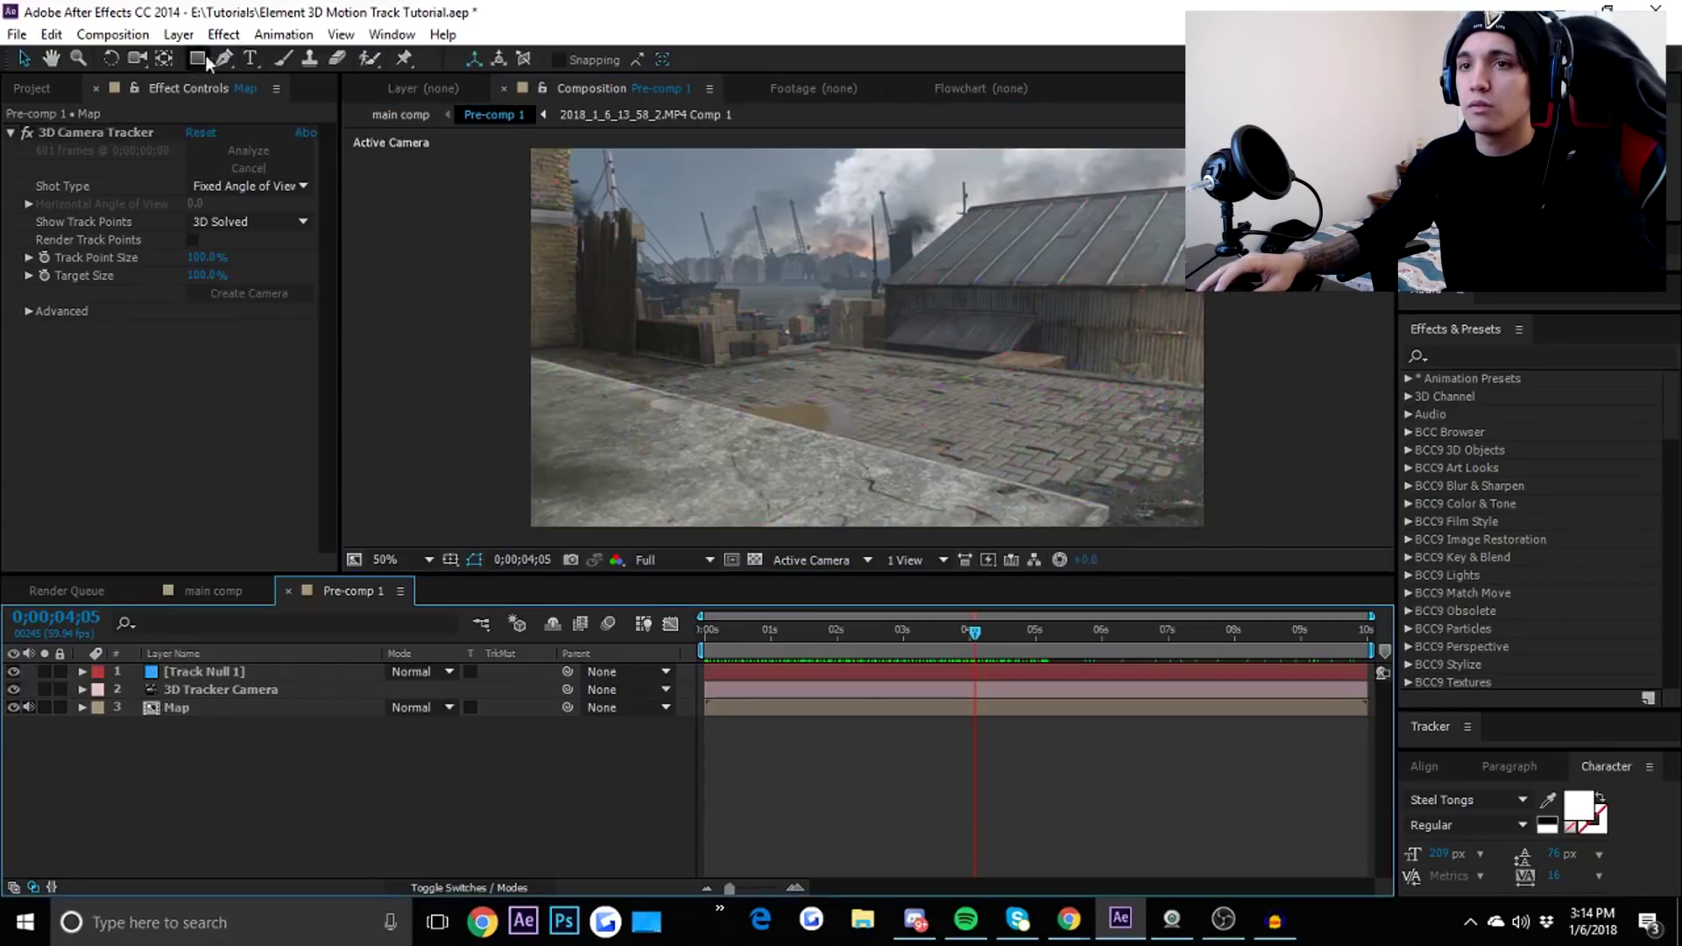
Add a 'TUTORIAL' text layer over the street and turn off its visibility.
{"action": "left_click", "coordinate": [251, 58]}
{"action": "left_click", "coordinate": [846, 377]}
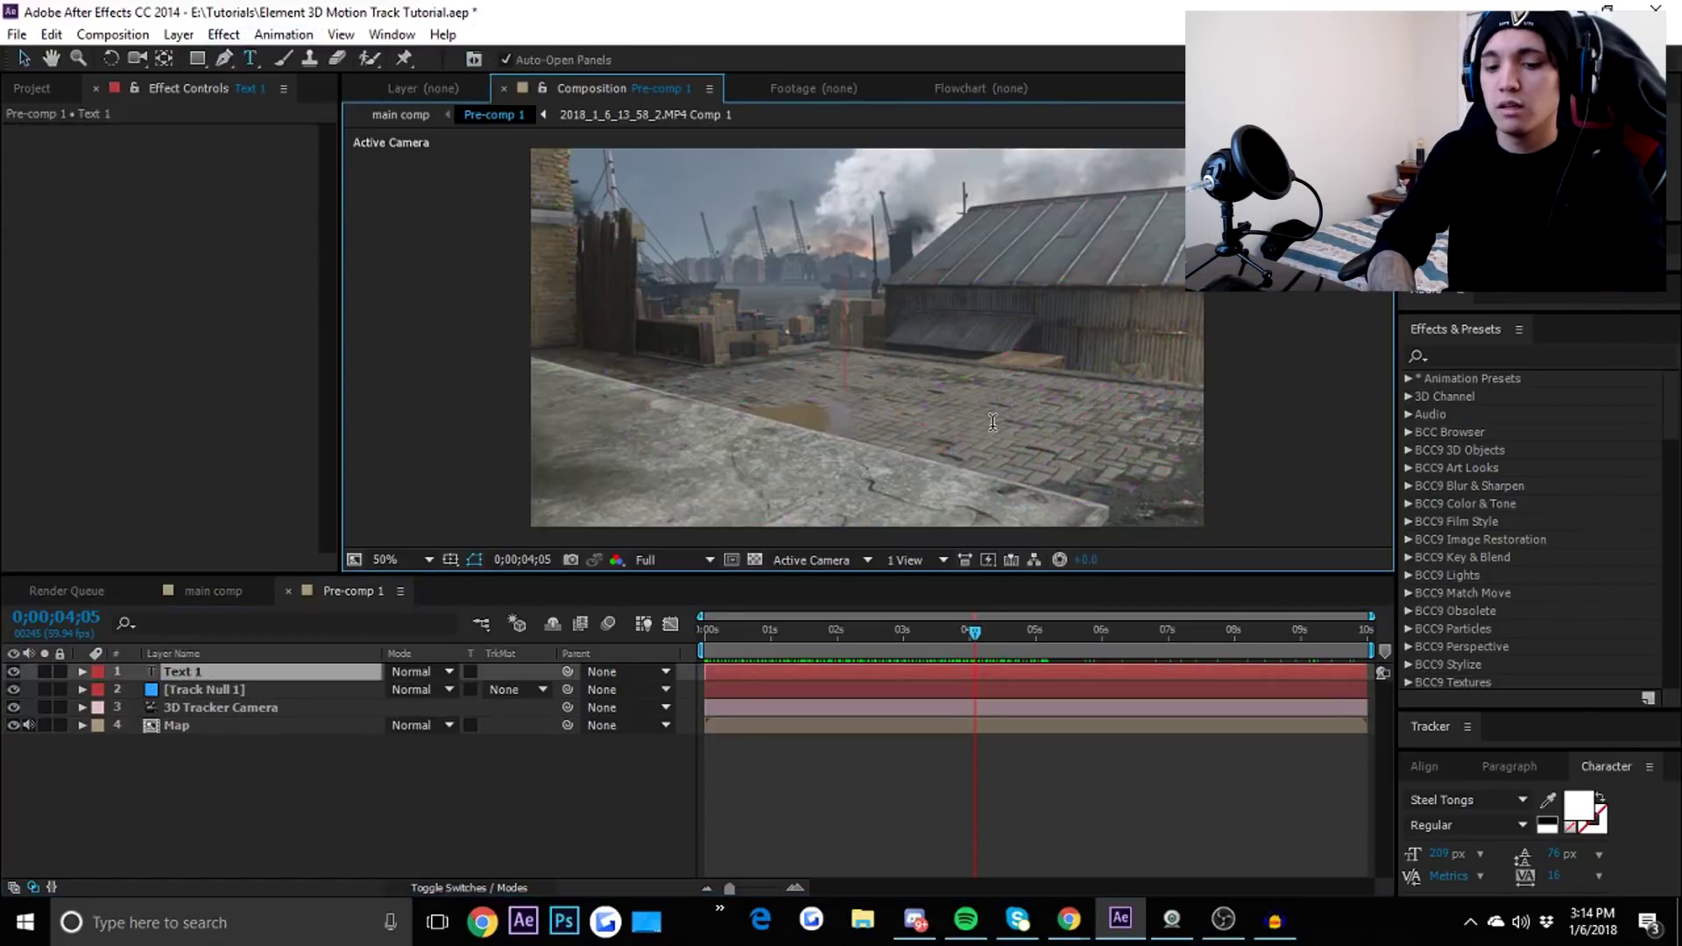
{"action": "type", "text": "TUTO"}
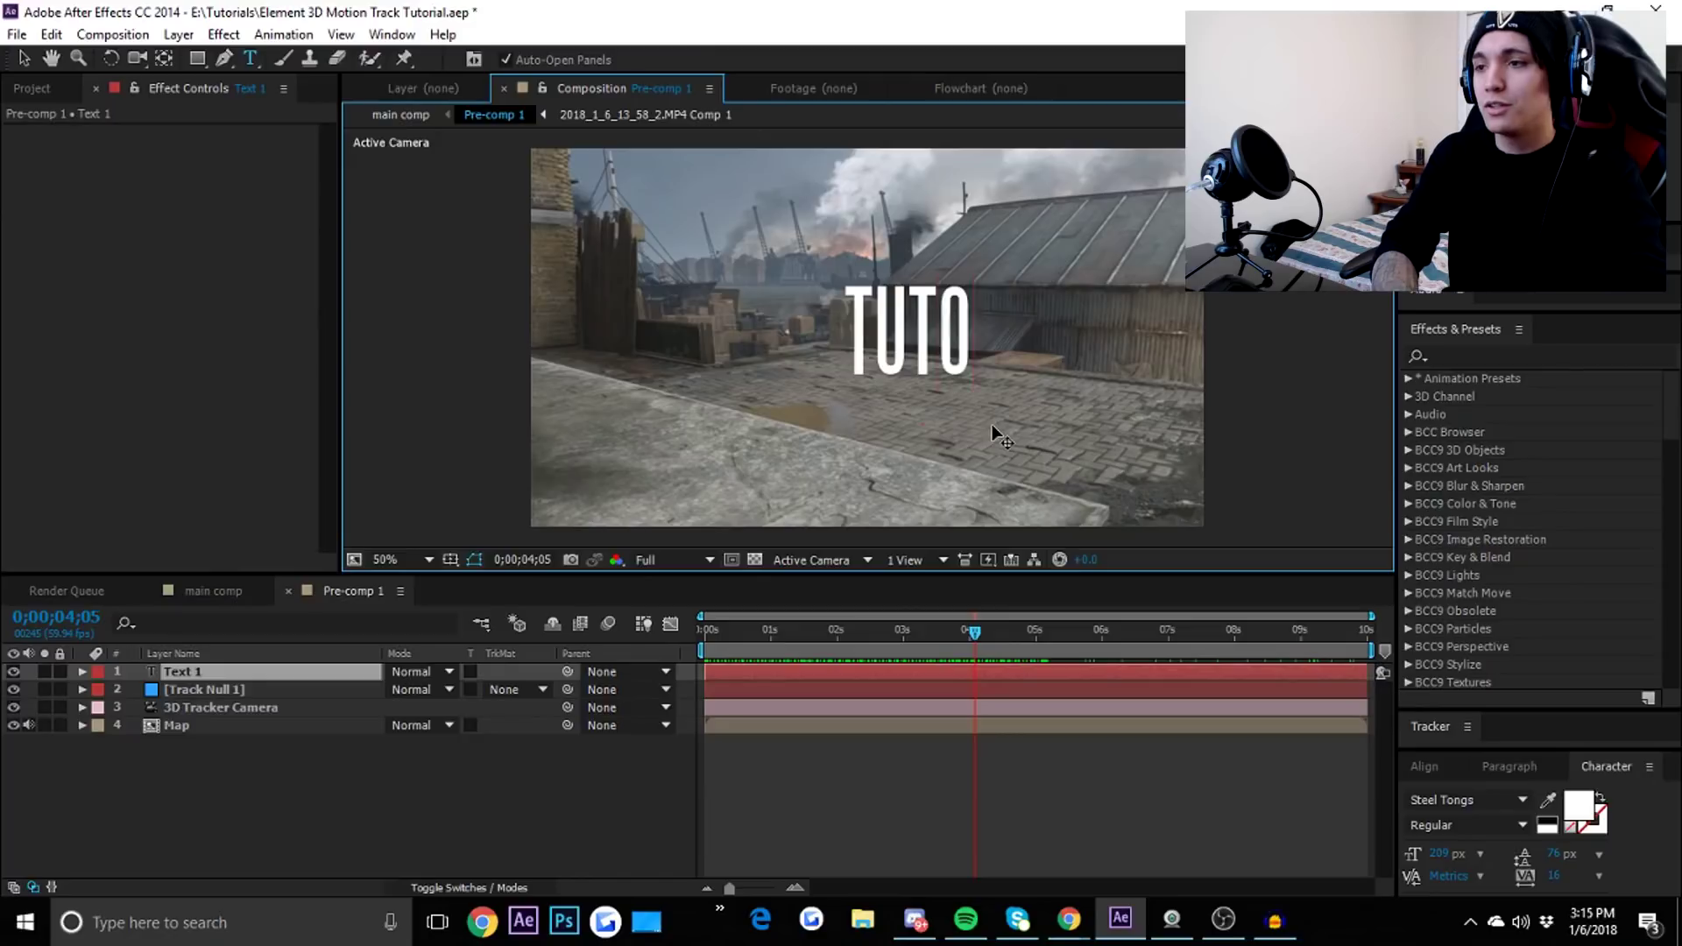
{"action": "type", "text": "RIAL"}
{"action": "key", "text": "Escape"}
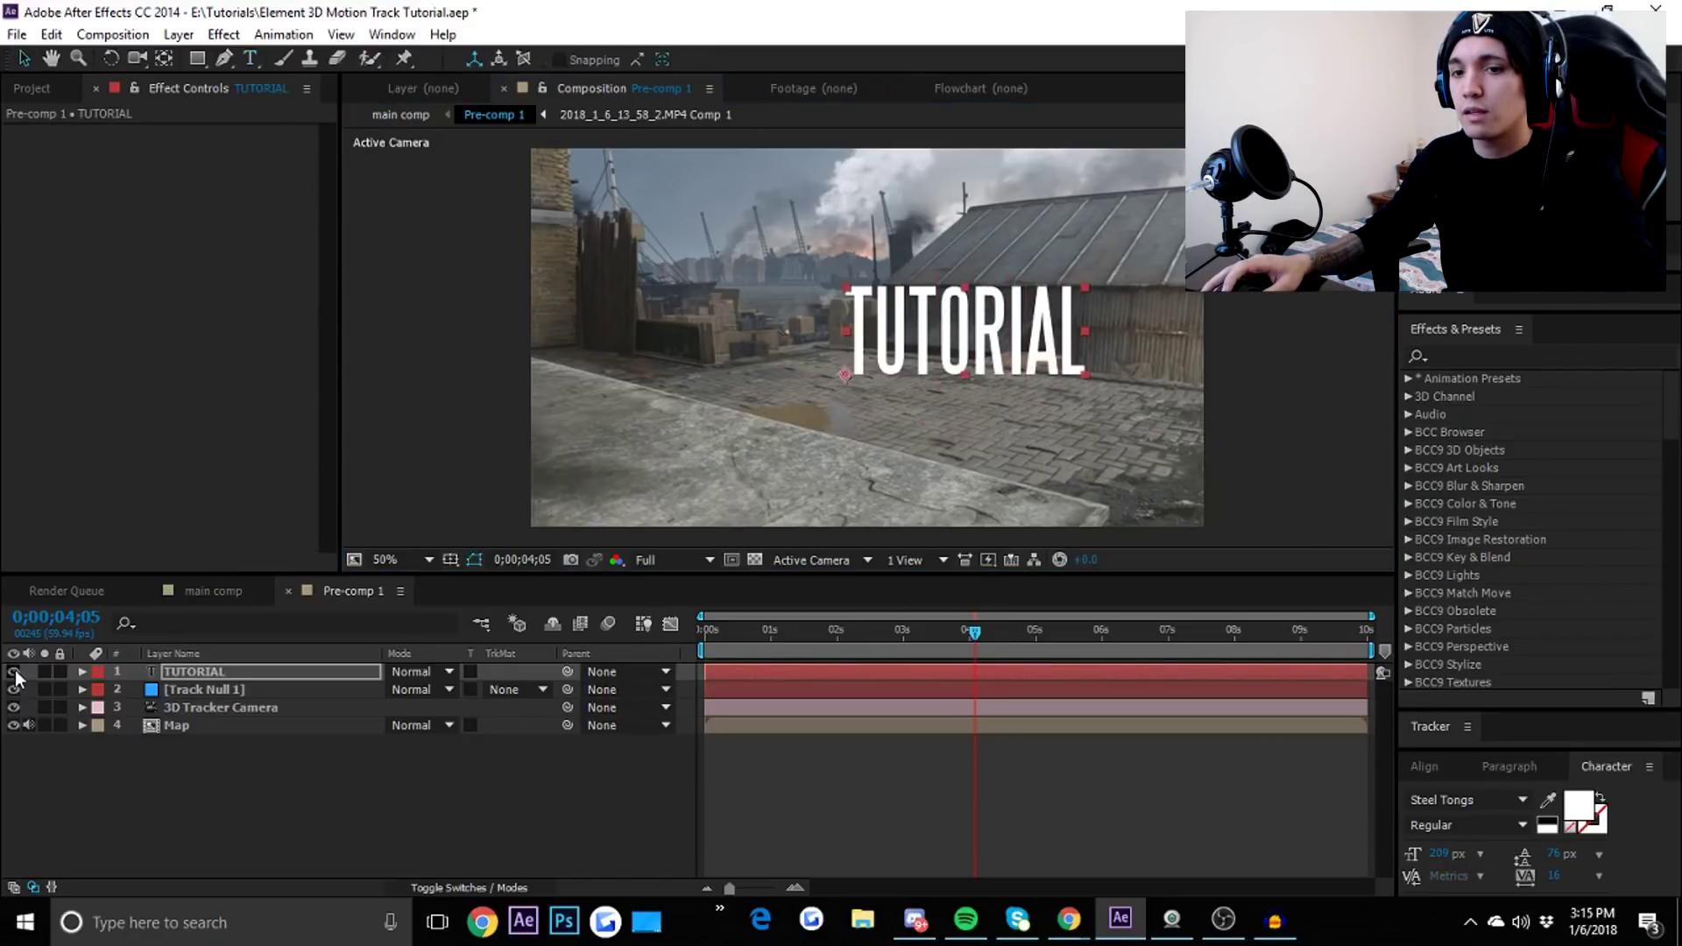
{"action": "left_click", "coordinate": [14, 673]}
{"action": "left_click", "coordinate": [14, 672]}
{"action": "left_click", "coordinate": [14, 672]}
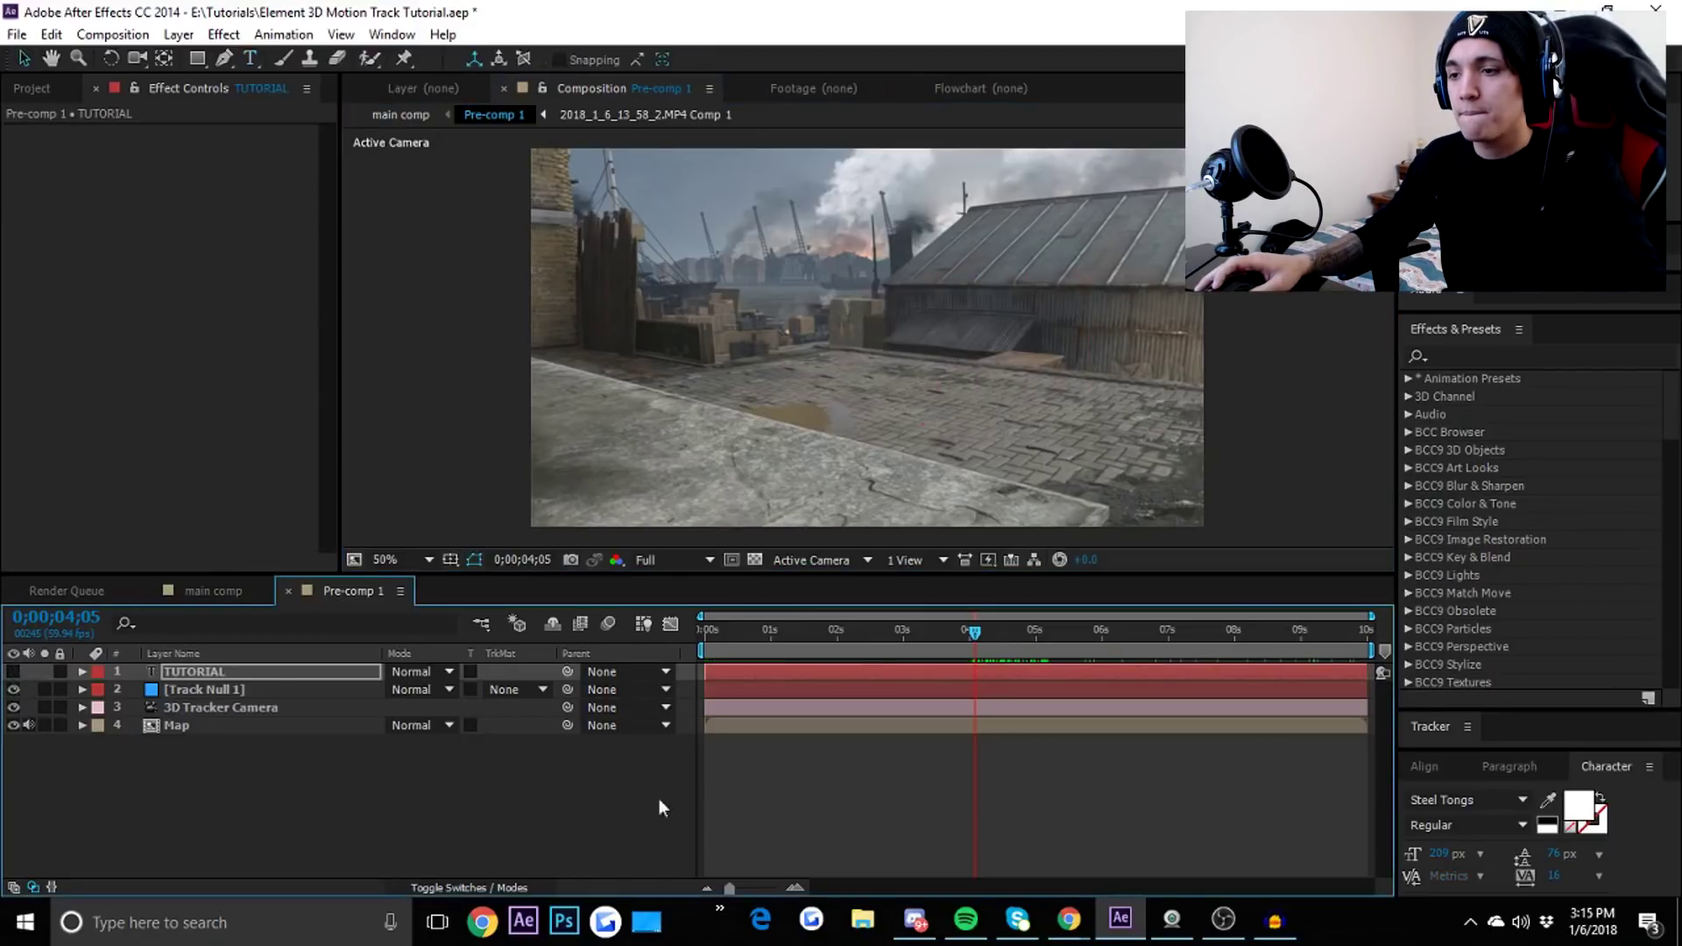
{"action": "left_click", "coordinate": [342, 816]}
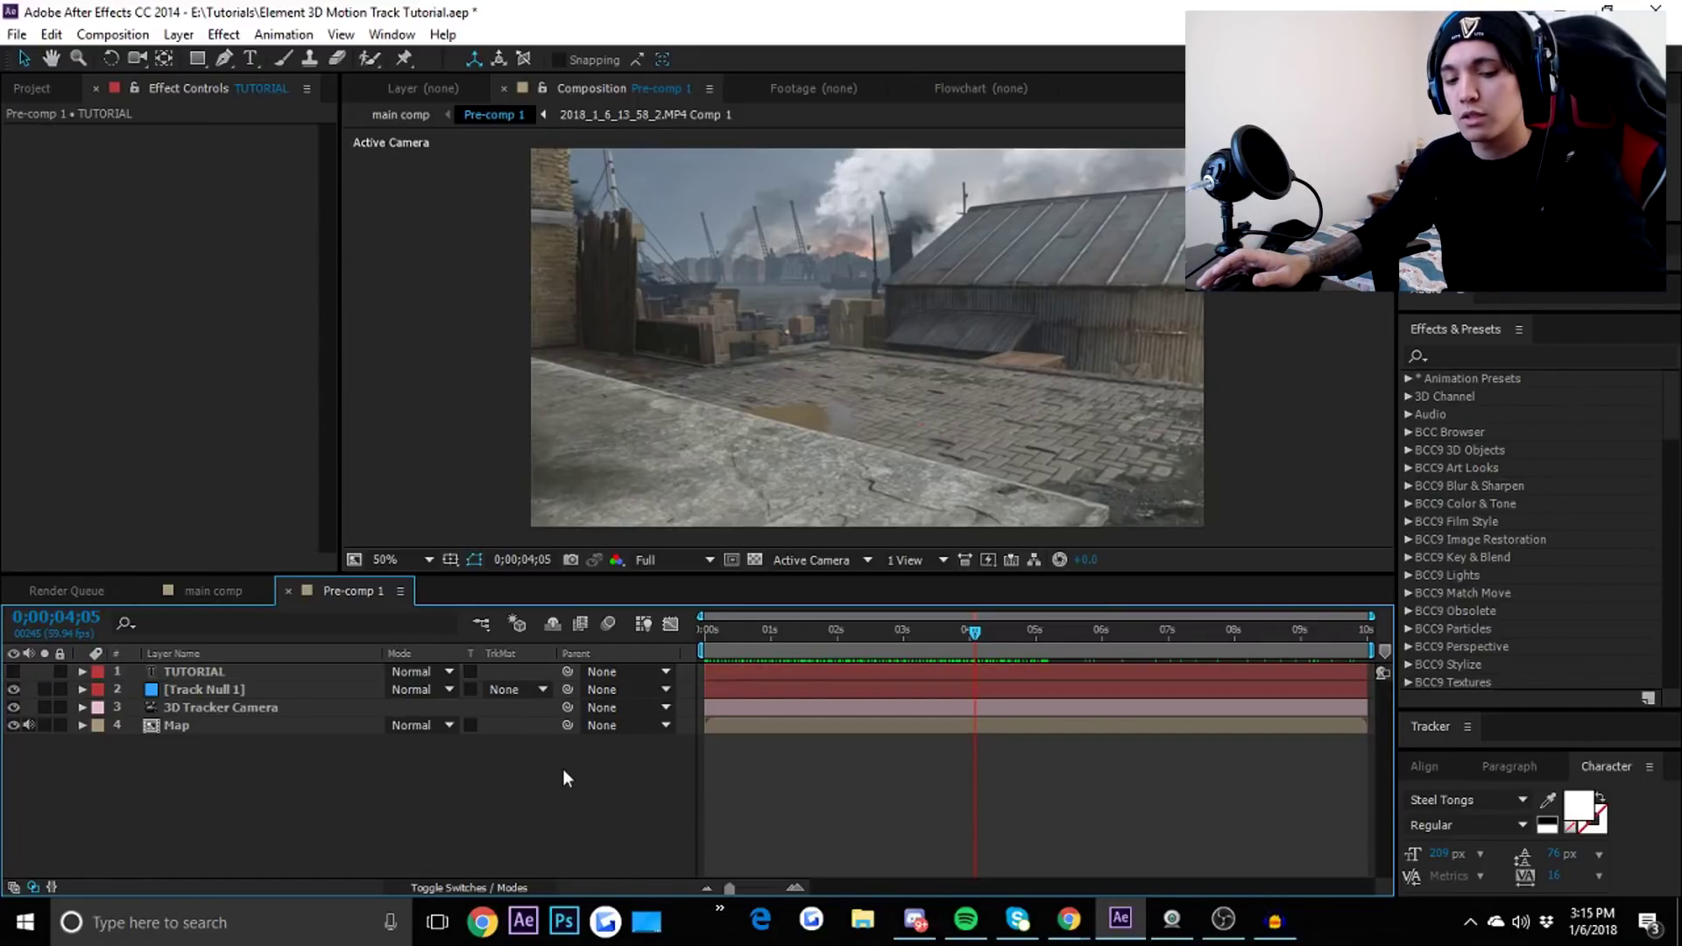
Create a new black solid named 'Element 3D' through Layer > New > Solid.
{"action": "key", "text": "ctrl+y"}
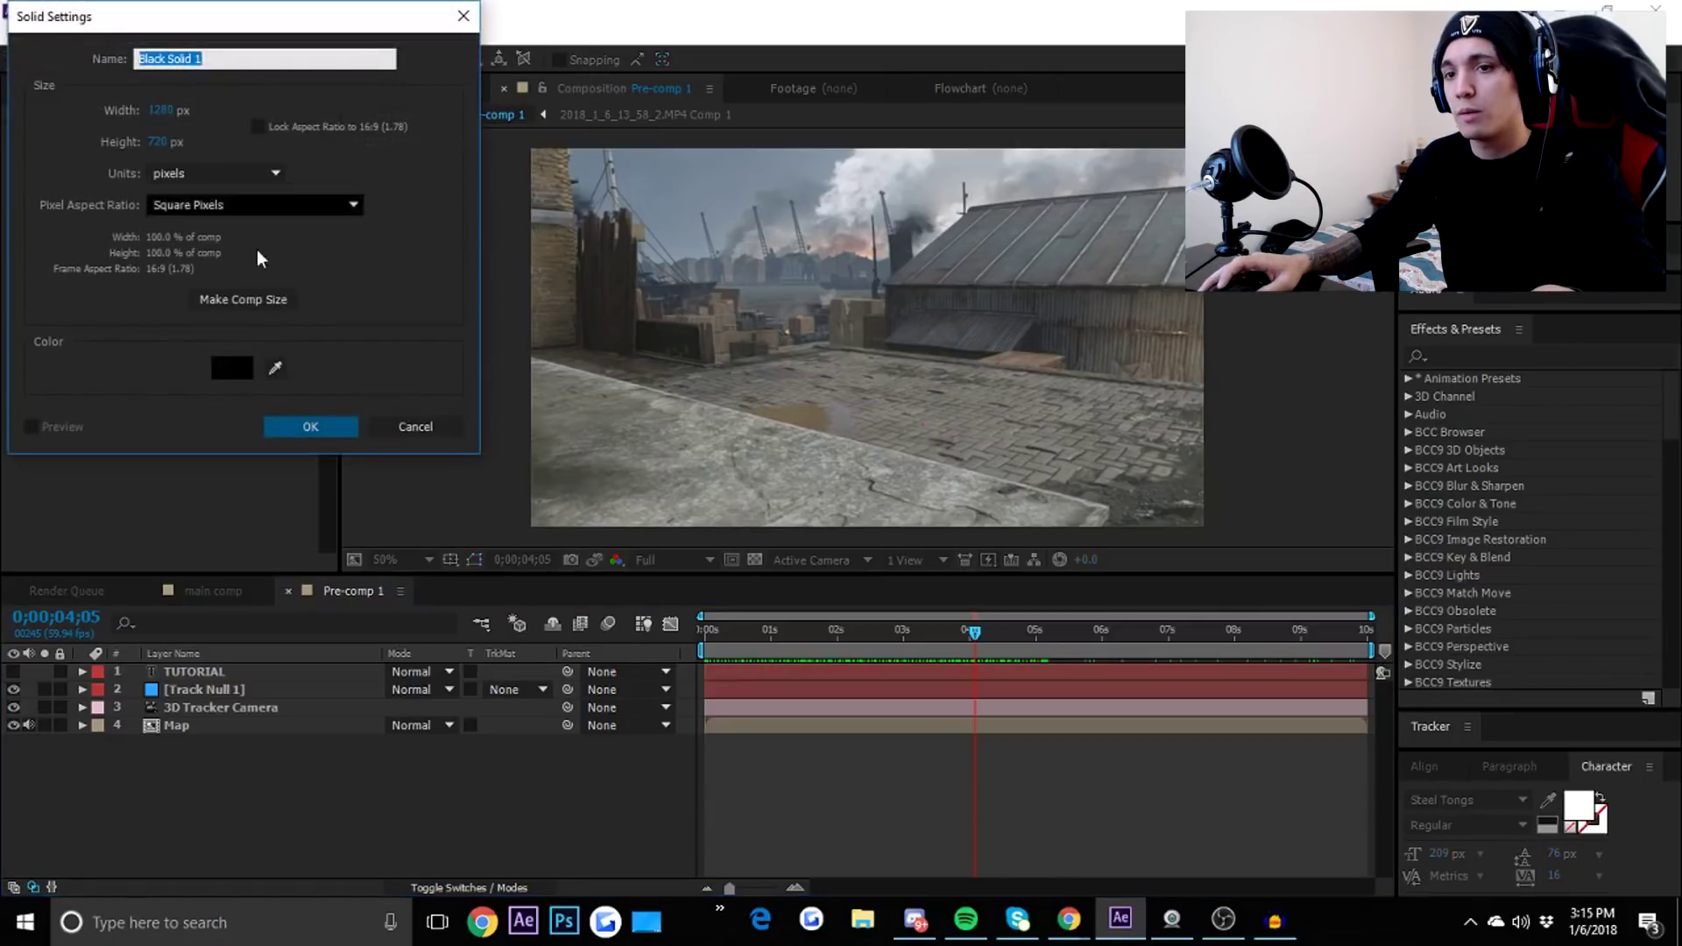
{"action": "key", "text": "Escape"}
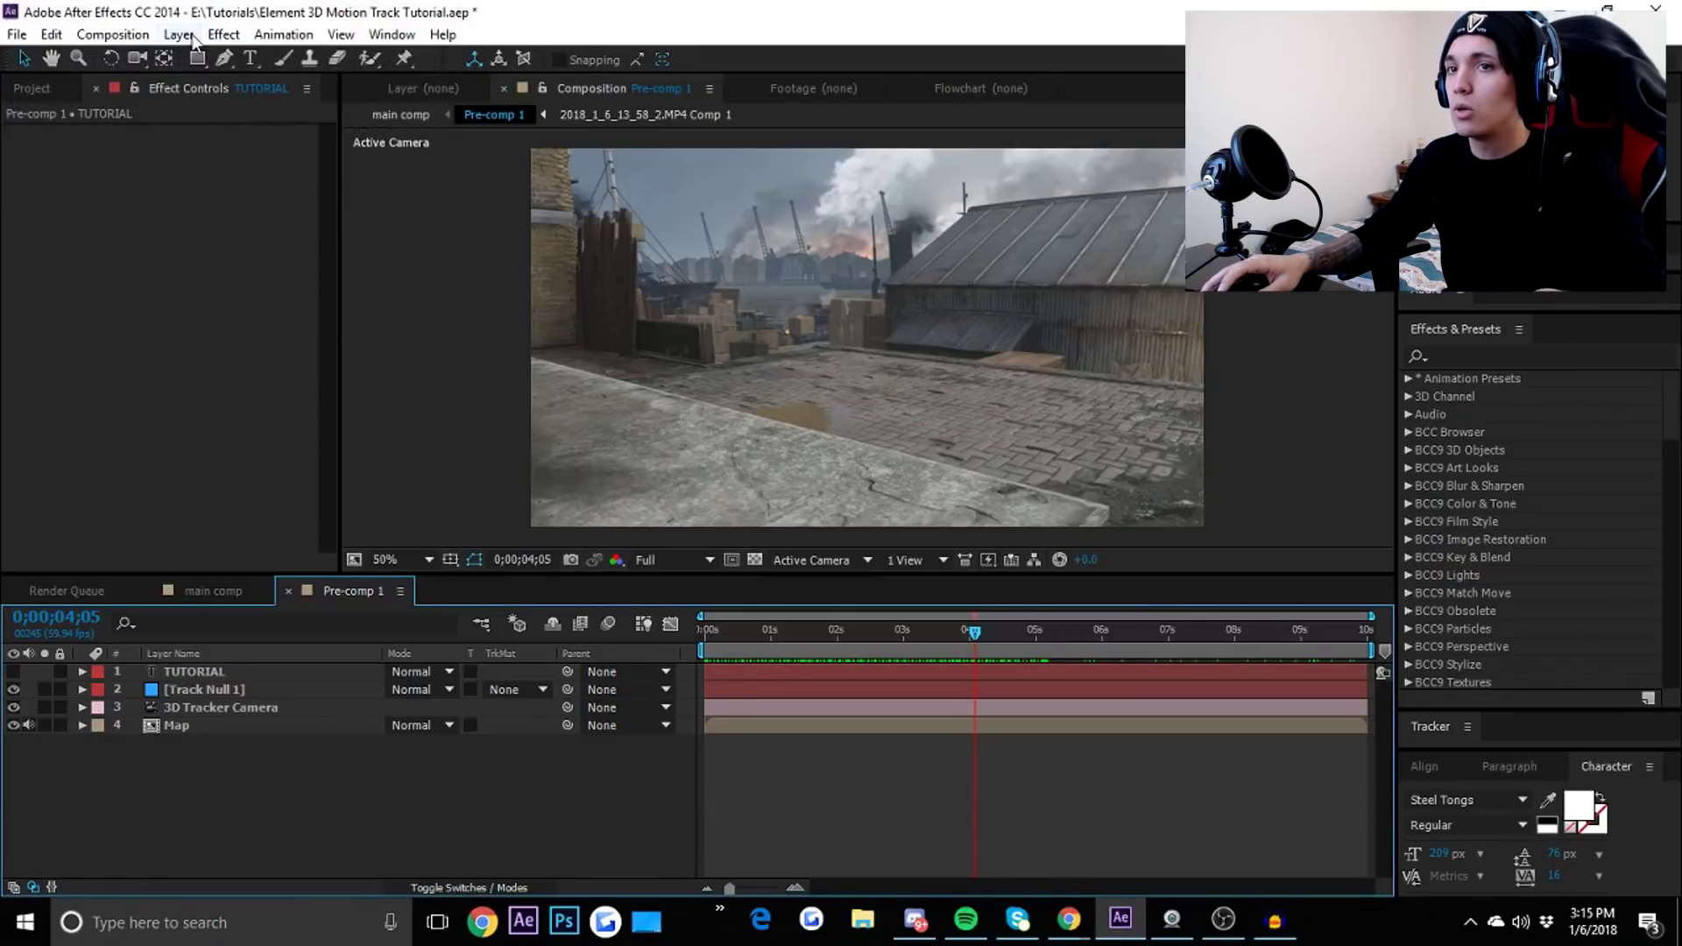
{"action": "left_click", "coordinate": [179, 34]}
{"action": "mouse_move", "coordinate": [204, 60]}
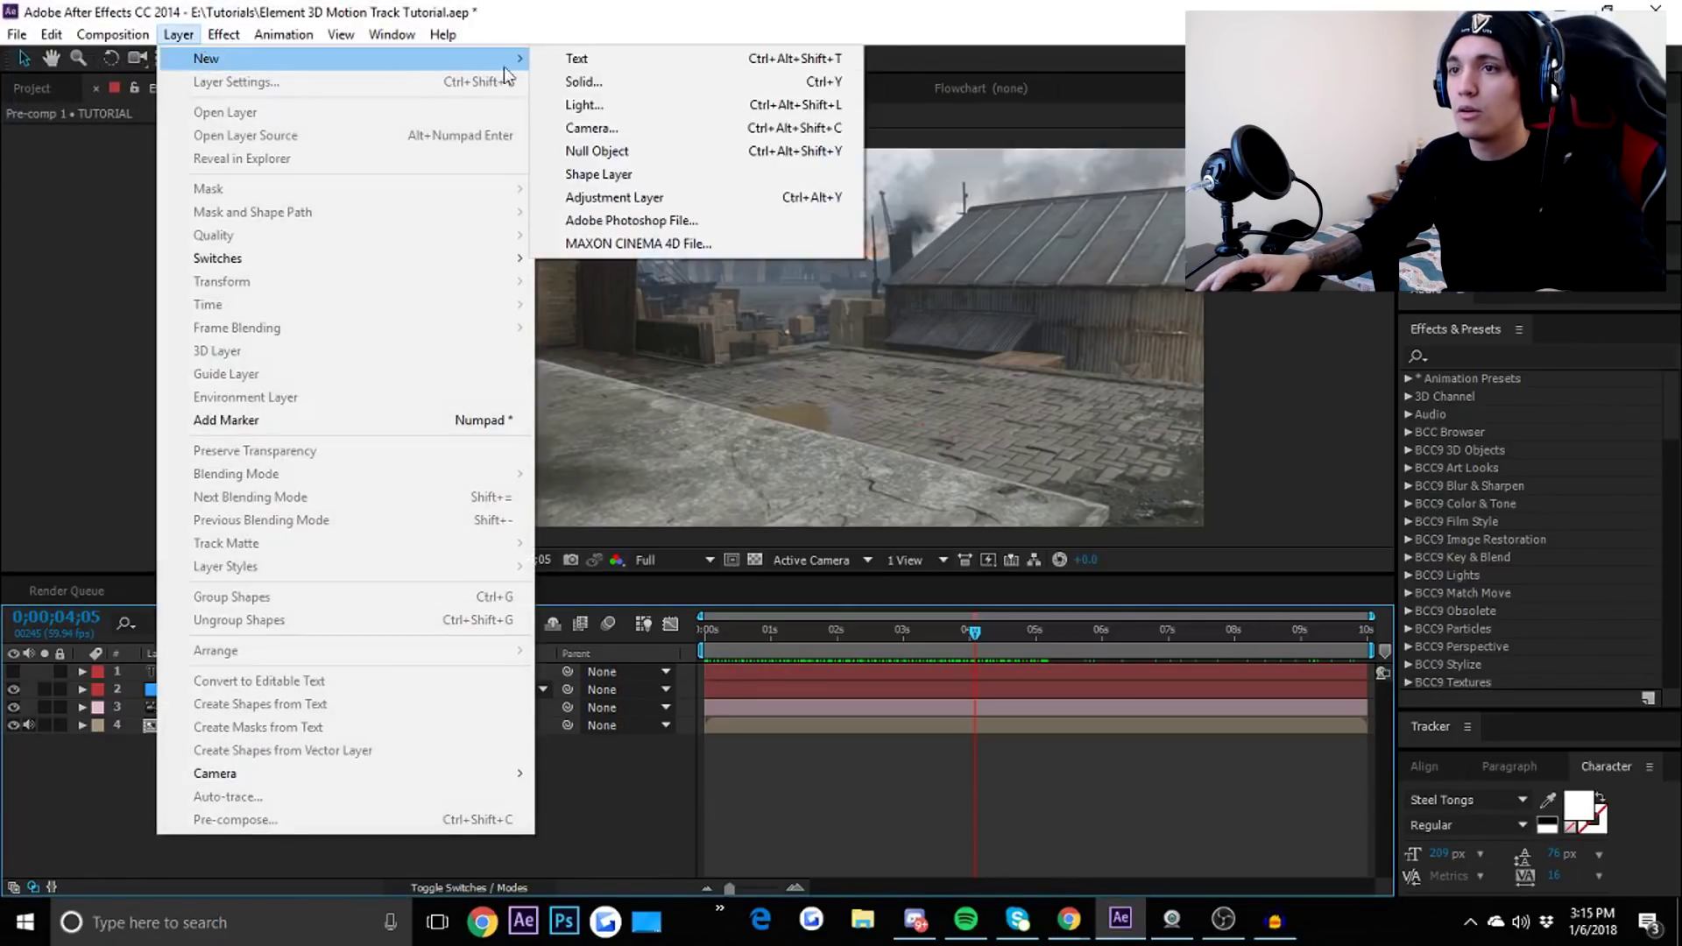
{"action": "left_click", "coordinate": [615, 83]}
{"action": "type", "text": "E"}
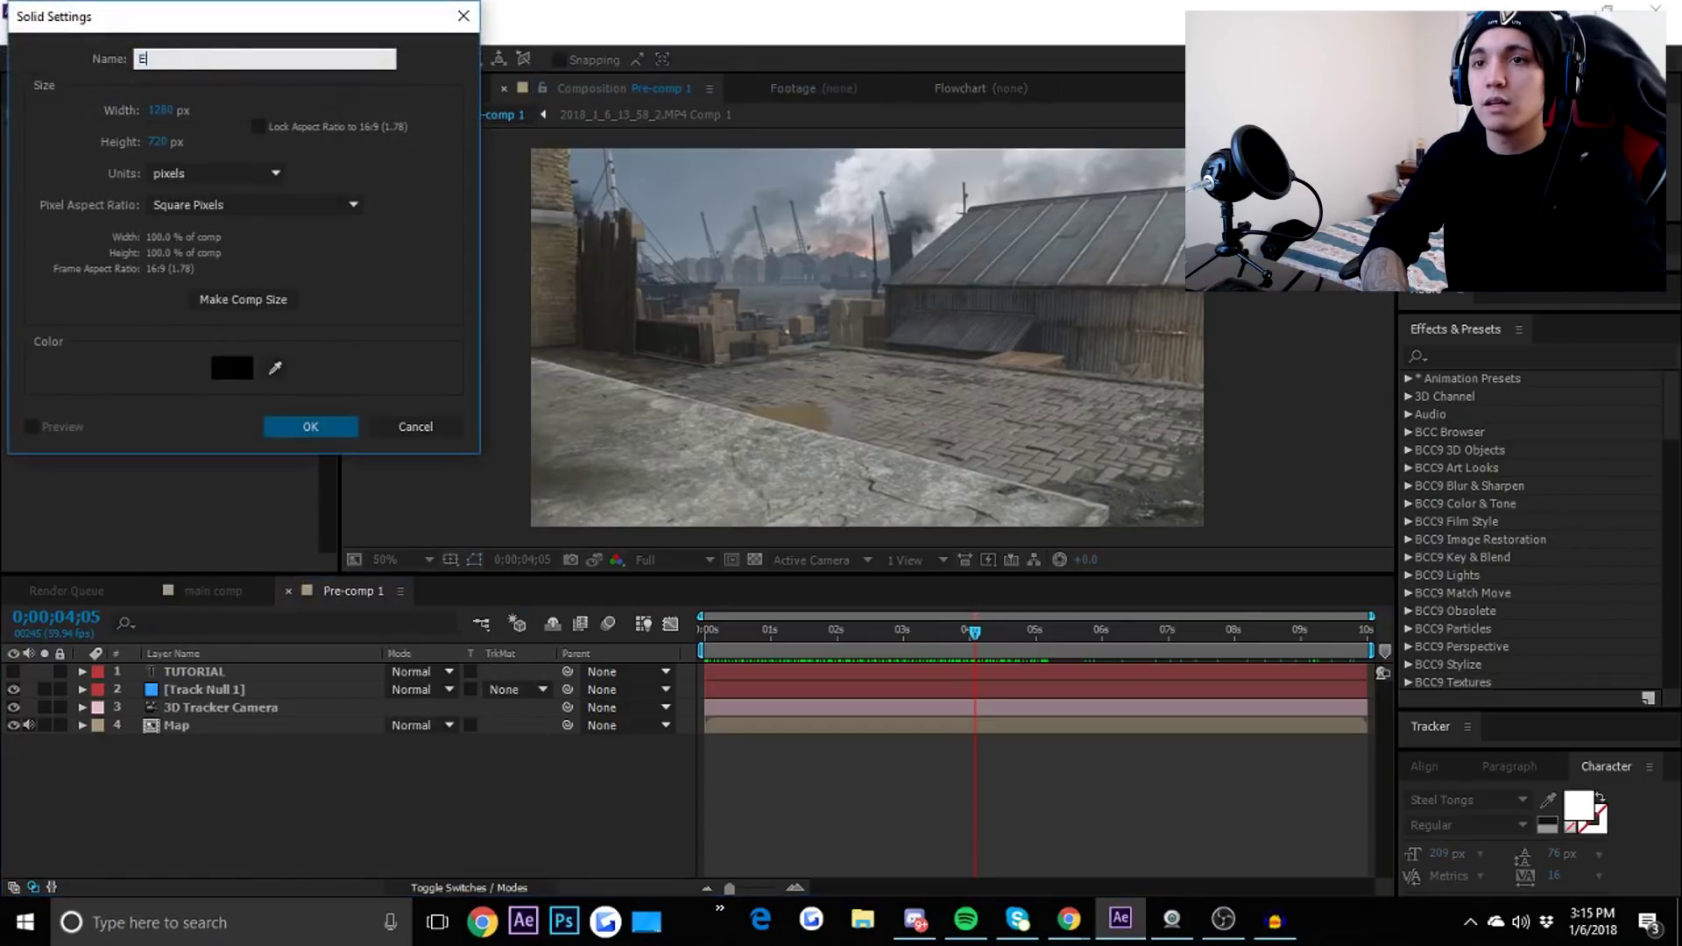
{"action": "type", "text": "lement 3D"}
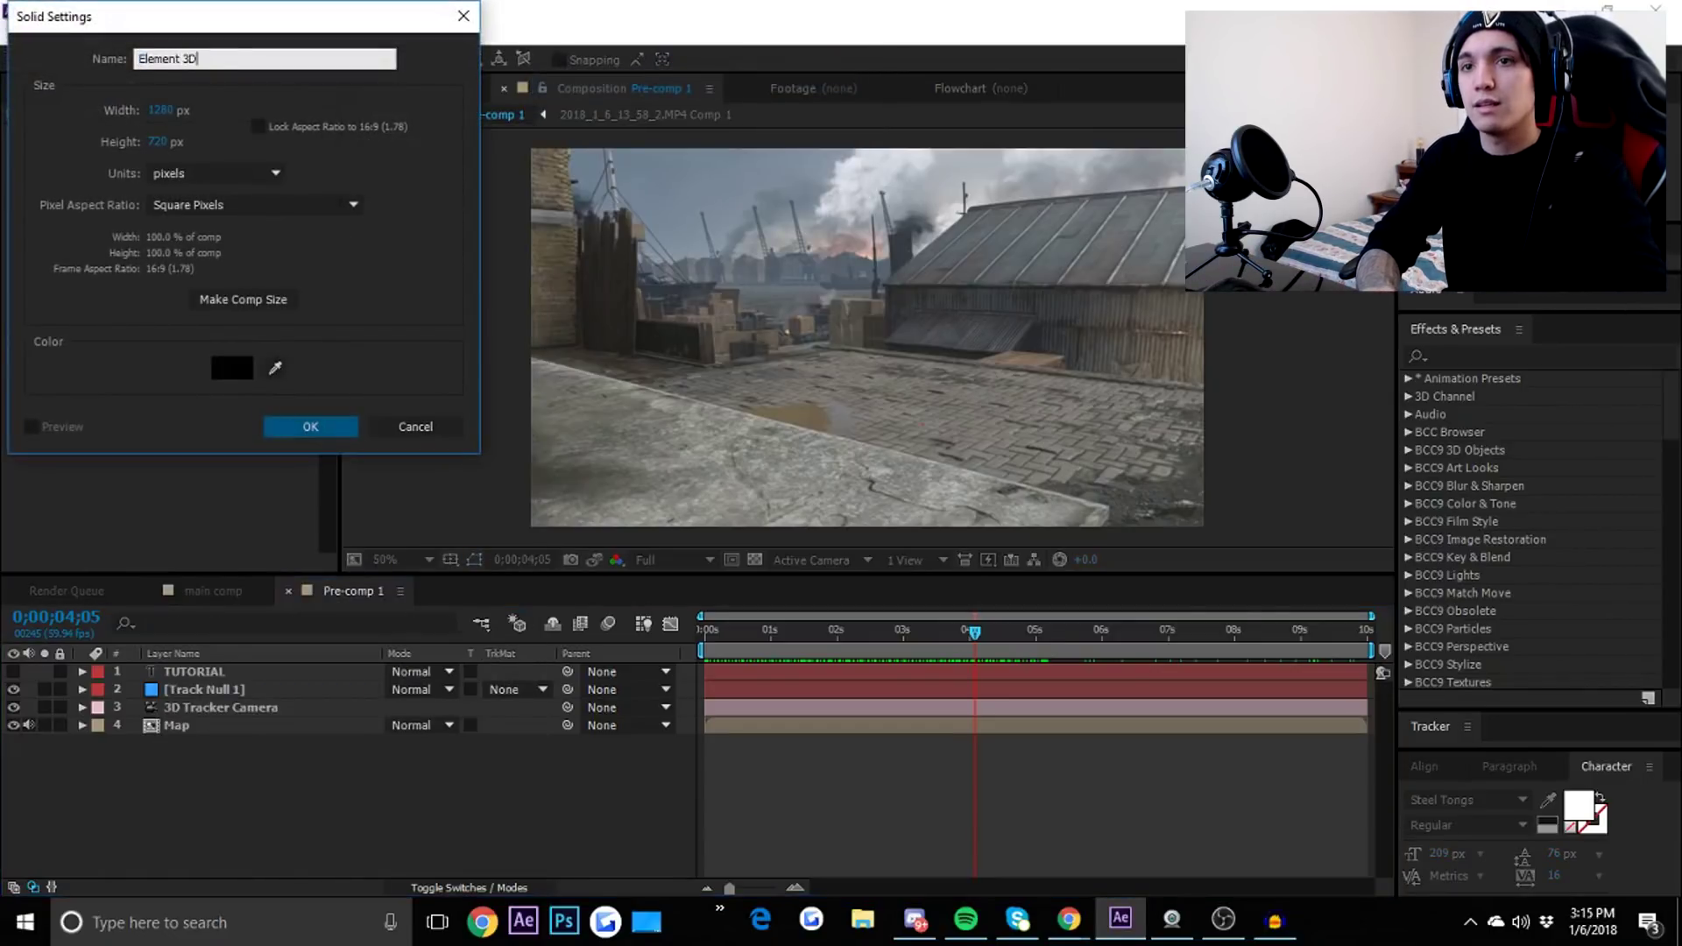
{"action": "key", "text": "Return"}
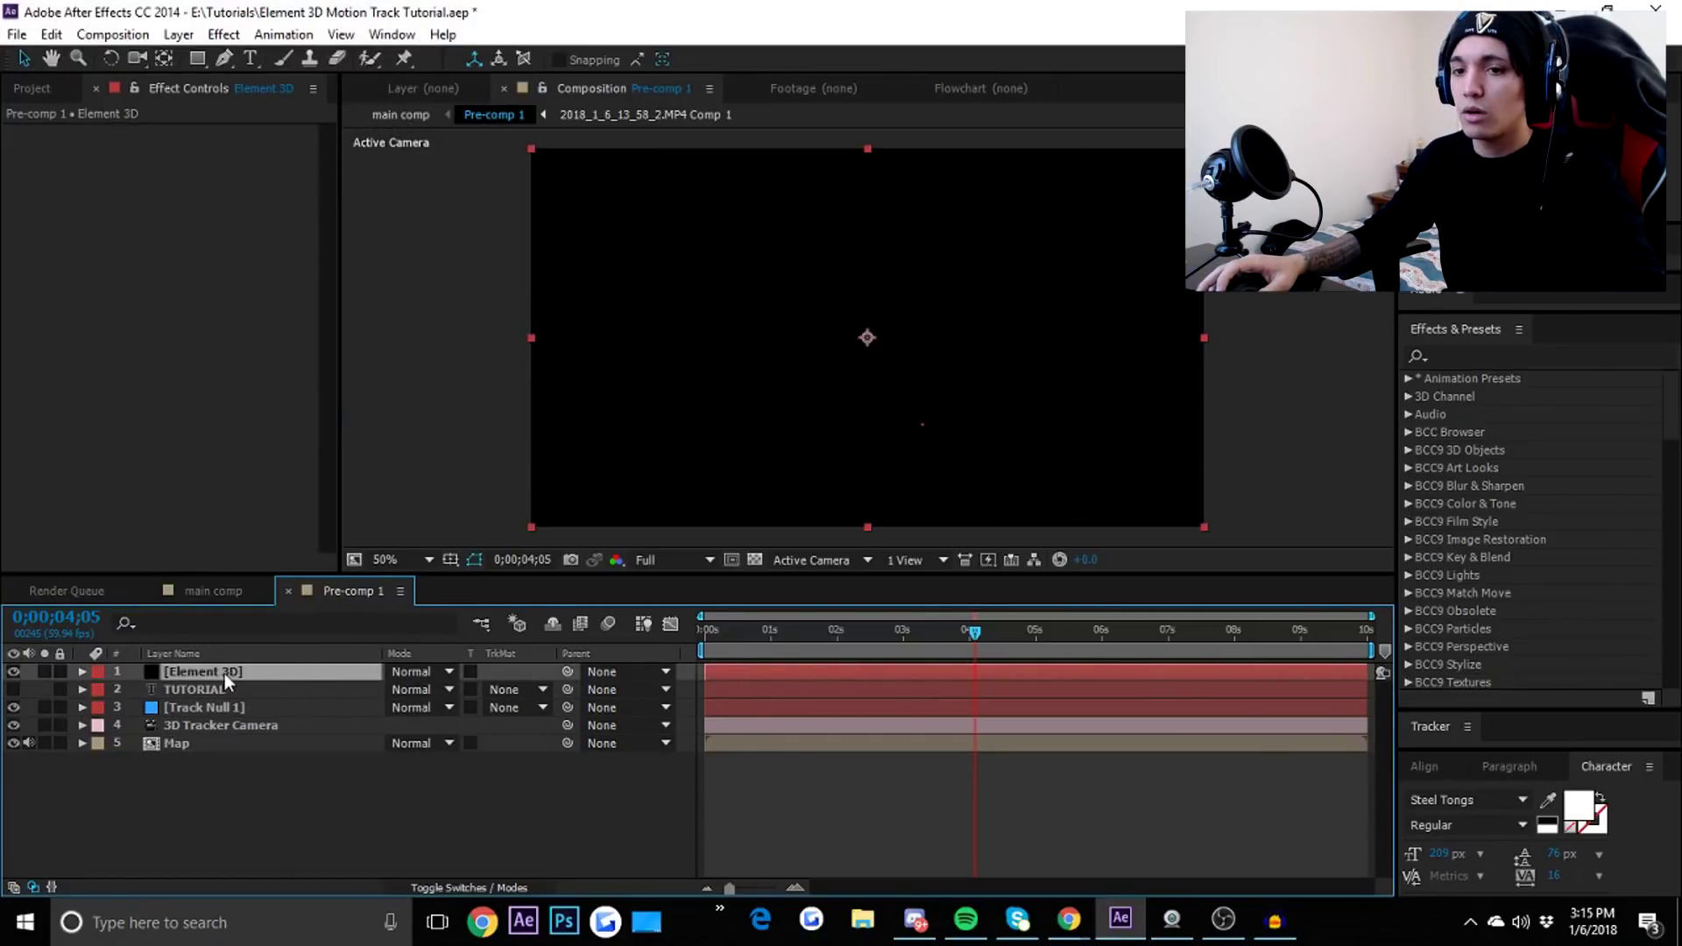
Search effects for 'element' and apply Video Copilot Element to the Element 3D layer.
{"action": "left_click", "coordinate": [1482, 354]}
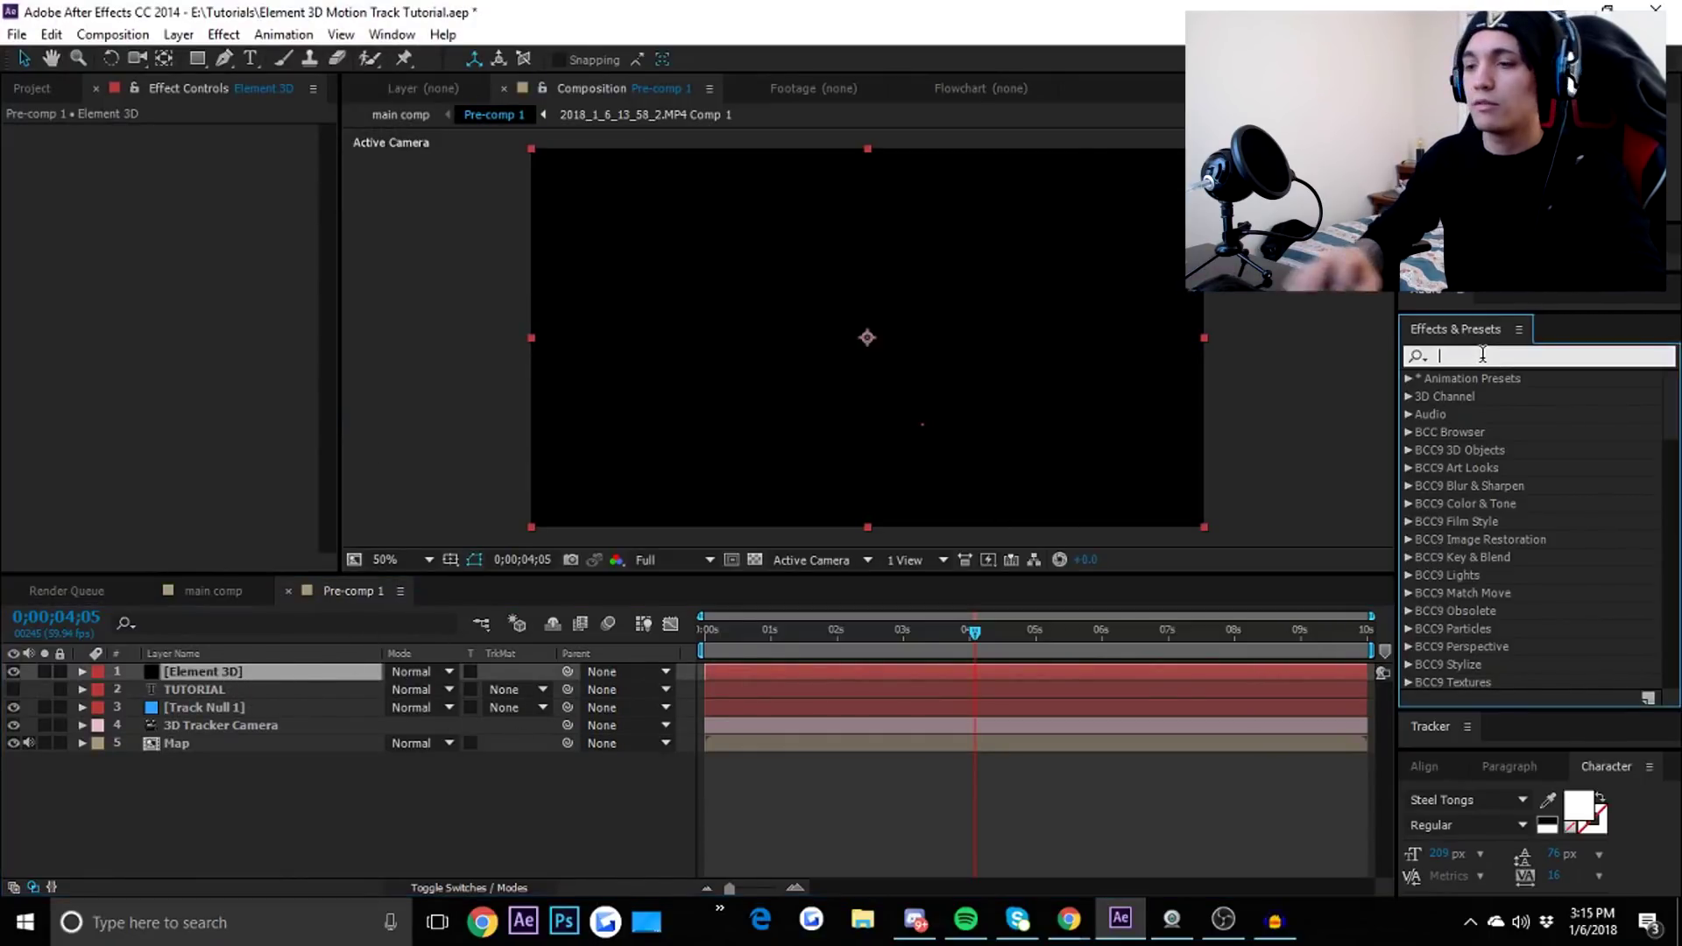
{"action": "type", "text": "element"}
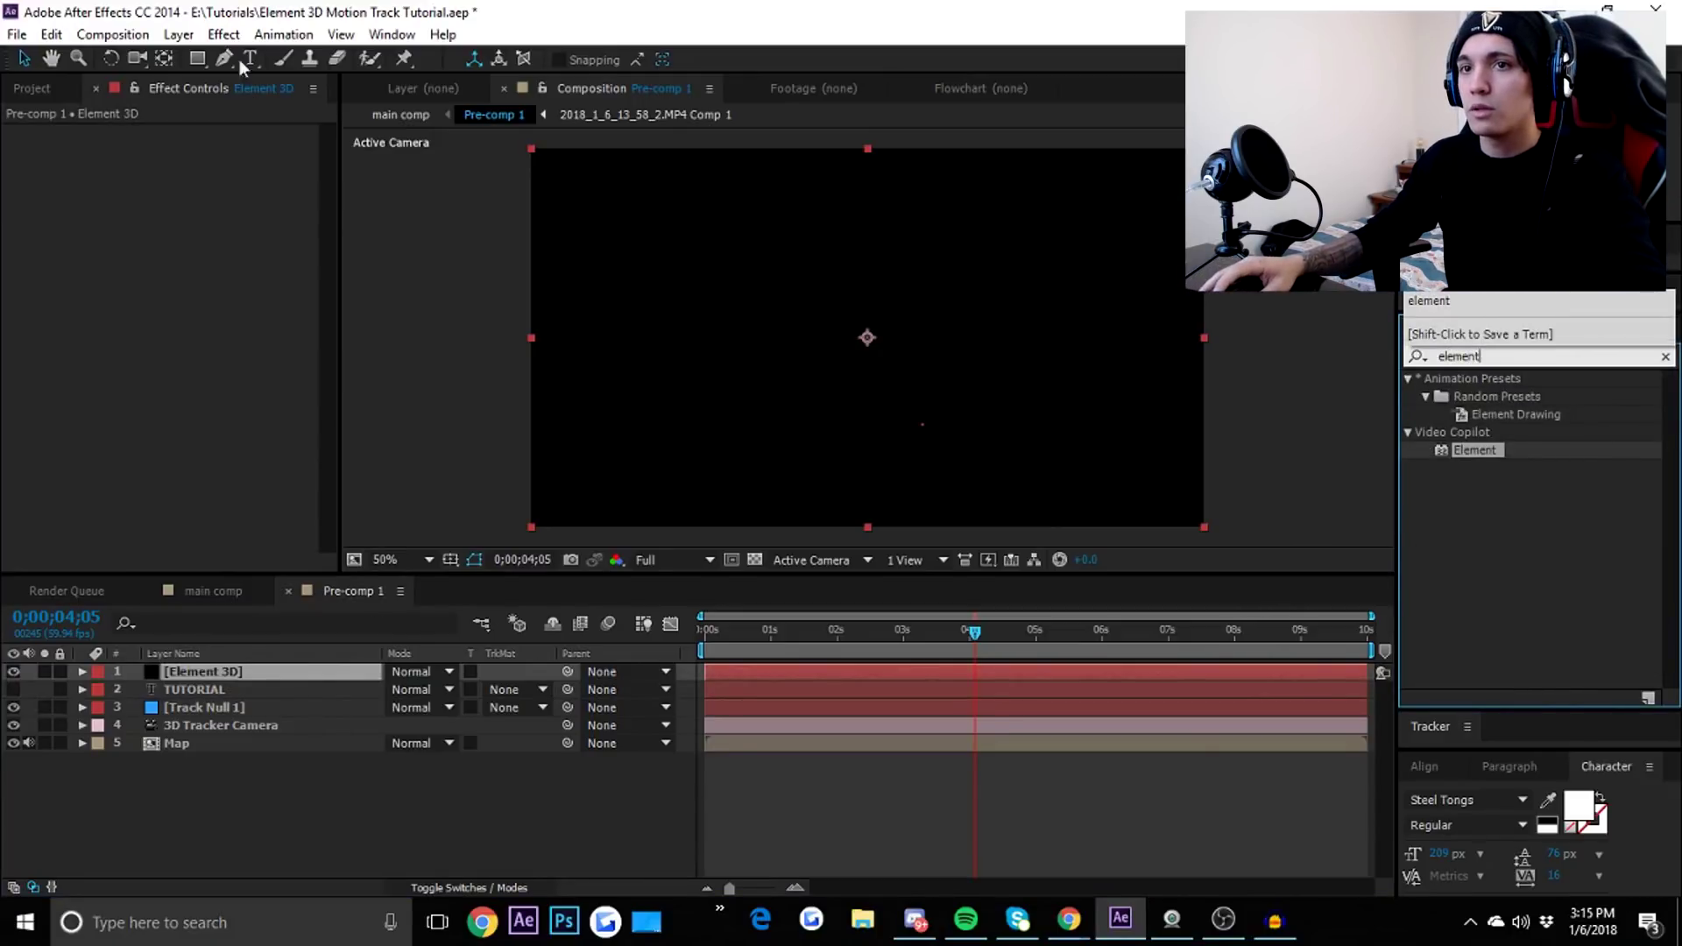
{"action": "left_click", "coordinate": [223, 35]}
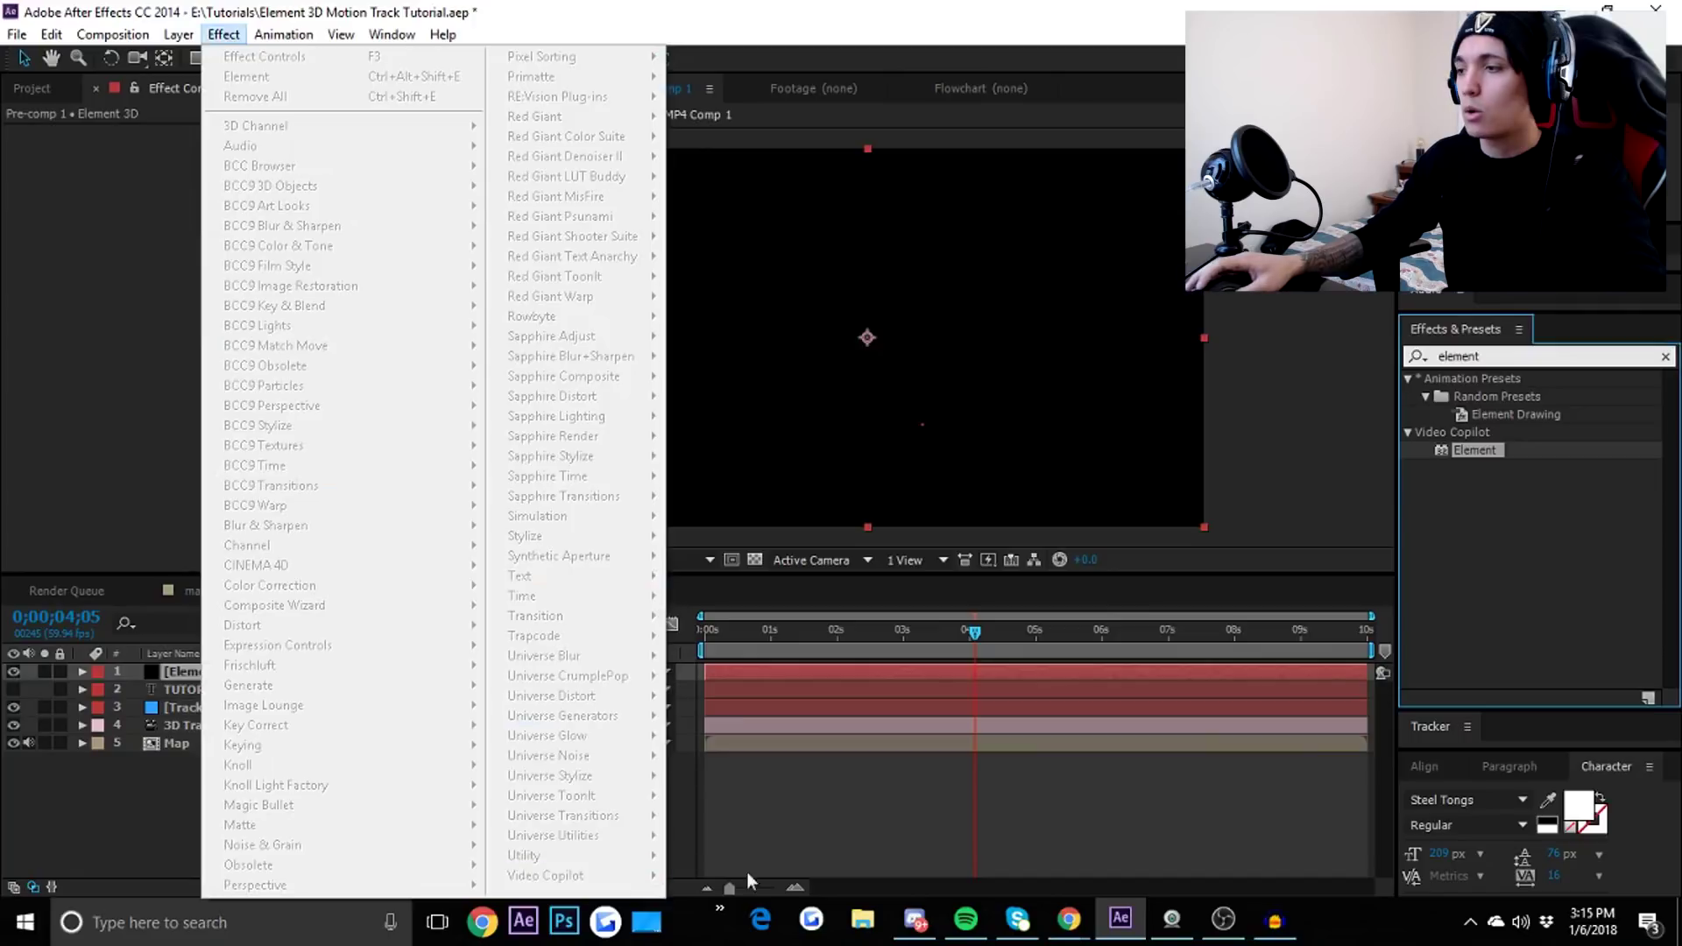
{"action": "left_click", "coordinate": [975, 671]}
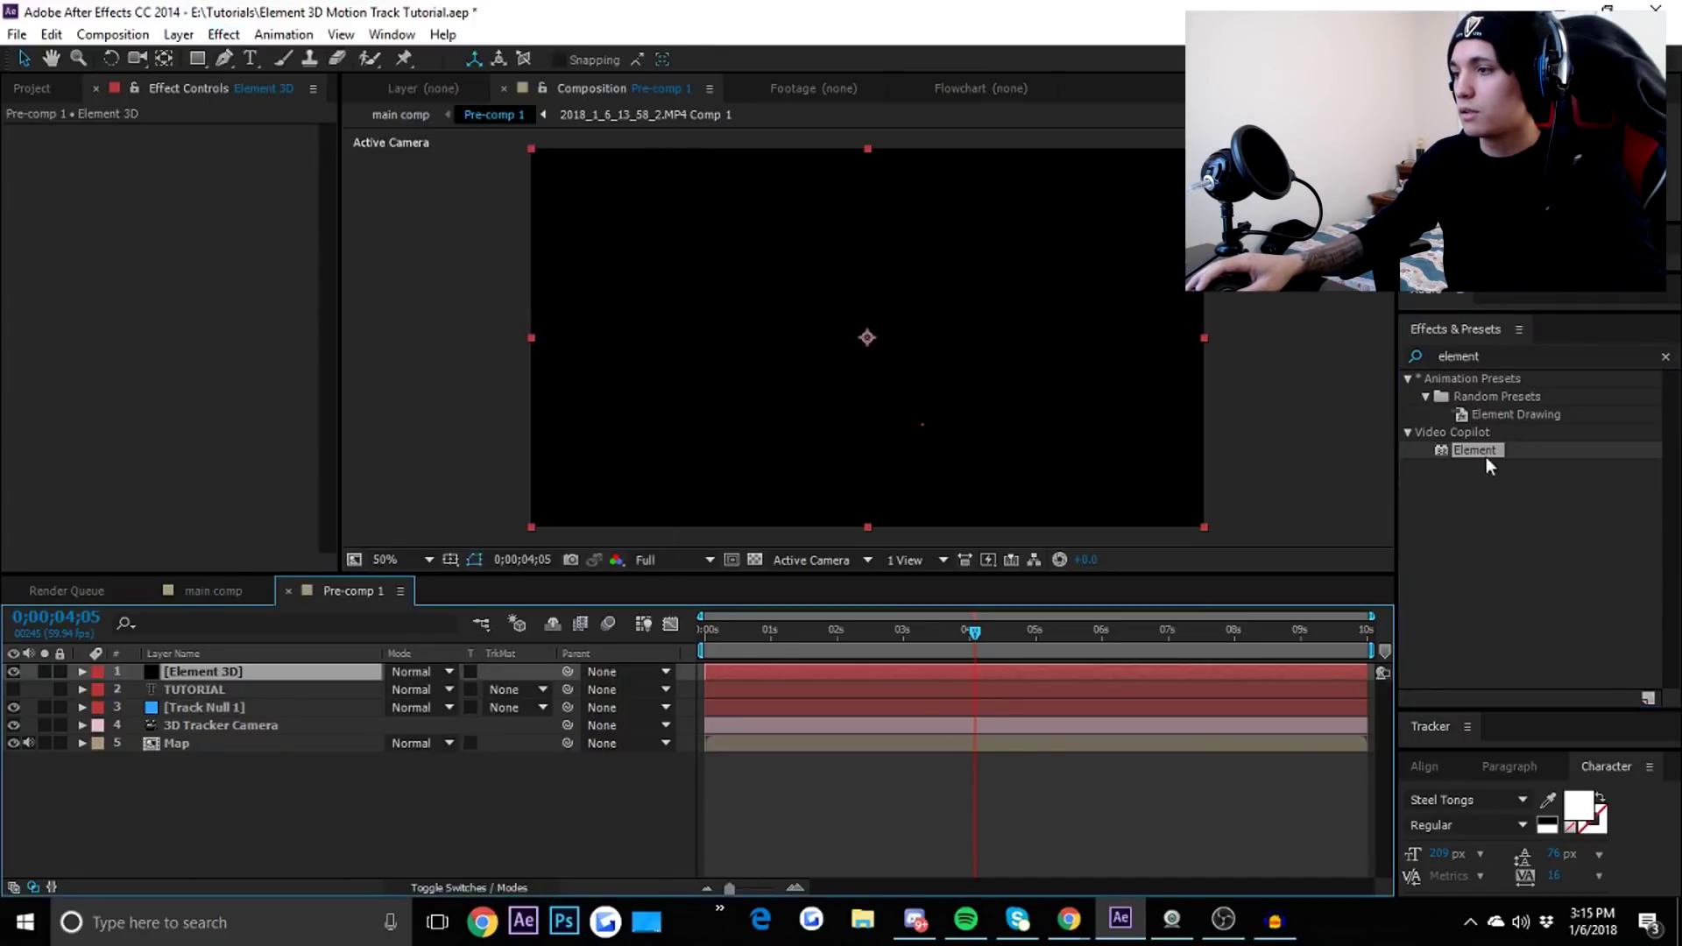
{"action": "double_click", "coordinate": [1495, 450]}
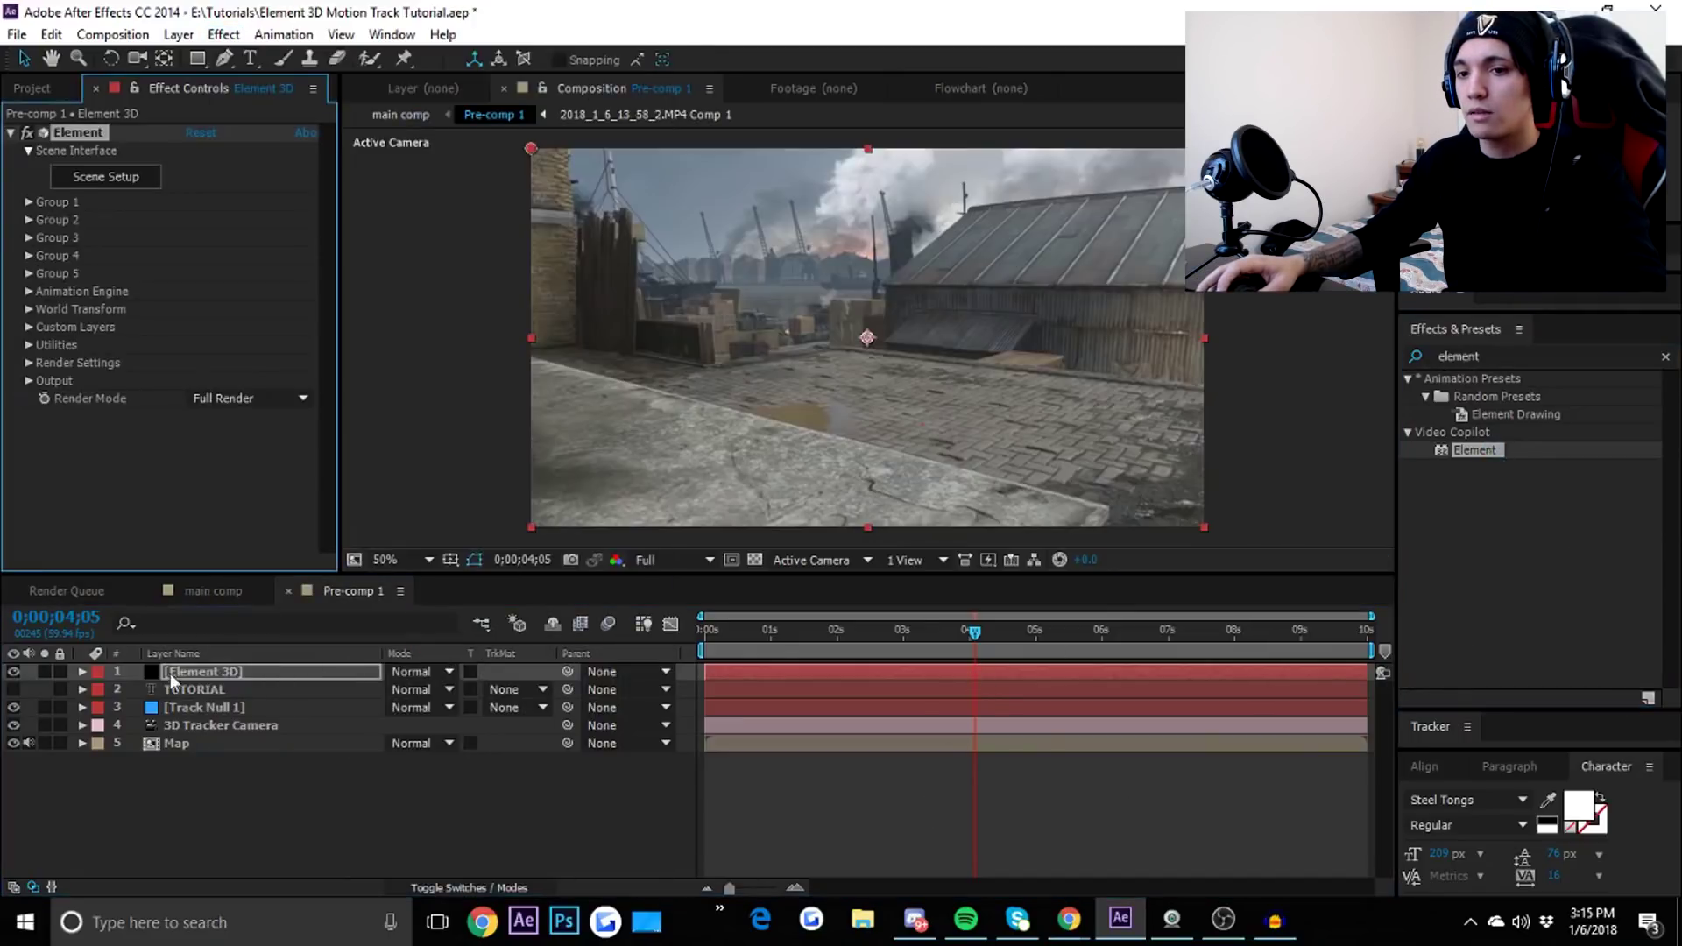
{"action": "left_click", "coordinate": [29, 327]}
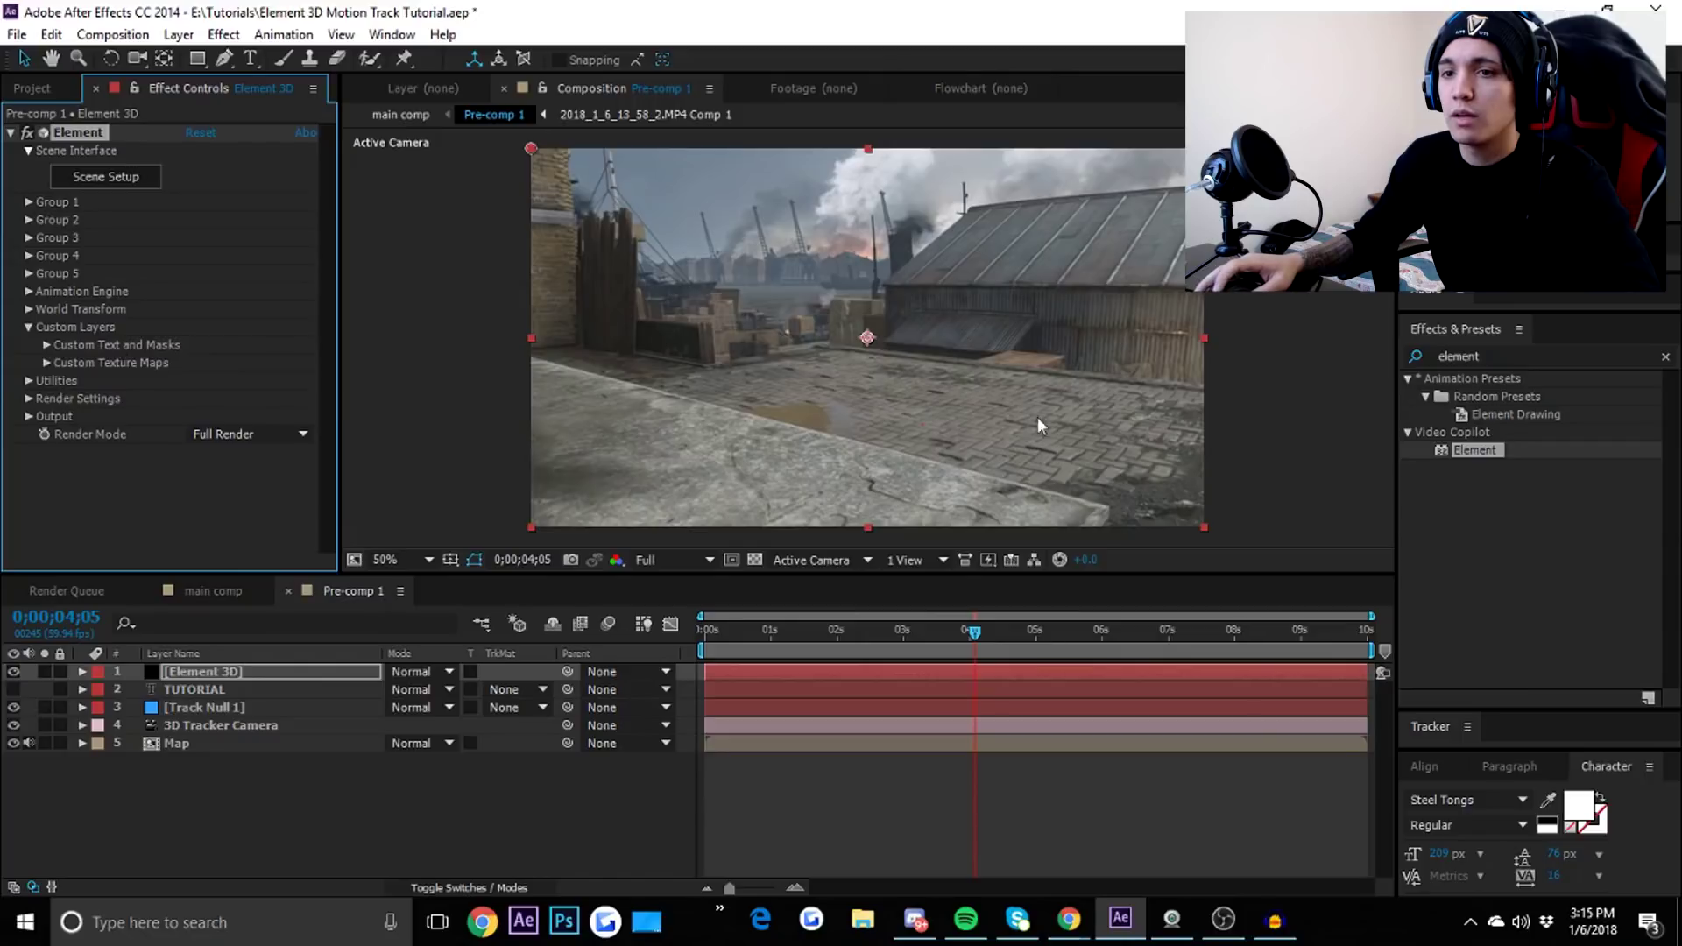
Set Element's Custom Text and Masks Path Layer 1 to TUTORIAL.
{"action": "left_click", "coordinate": [46, 345]}
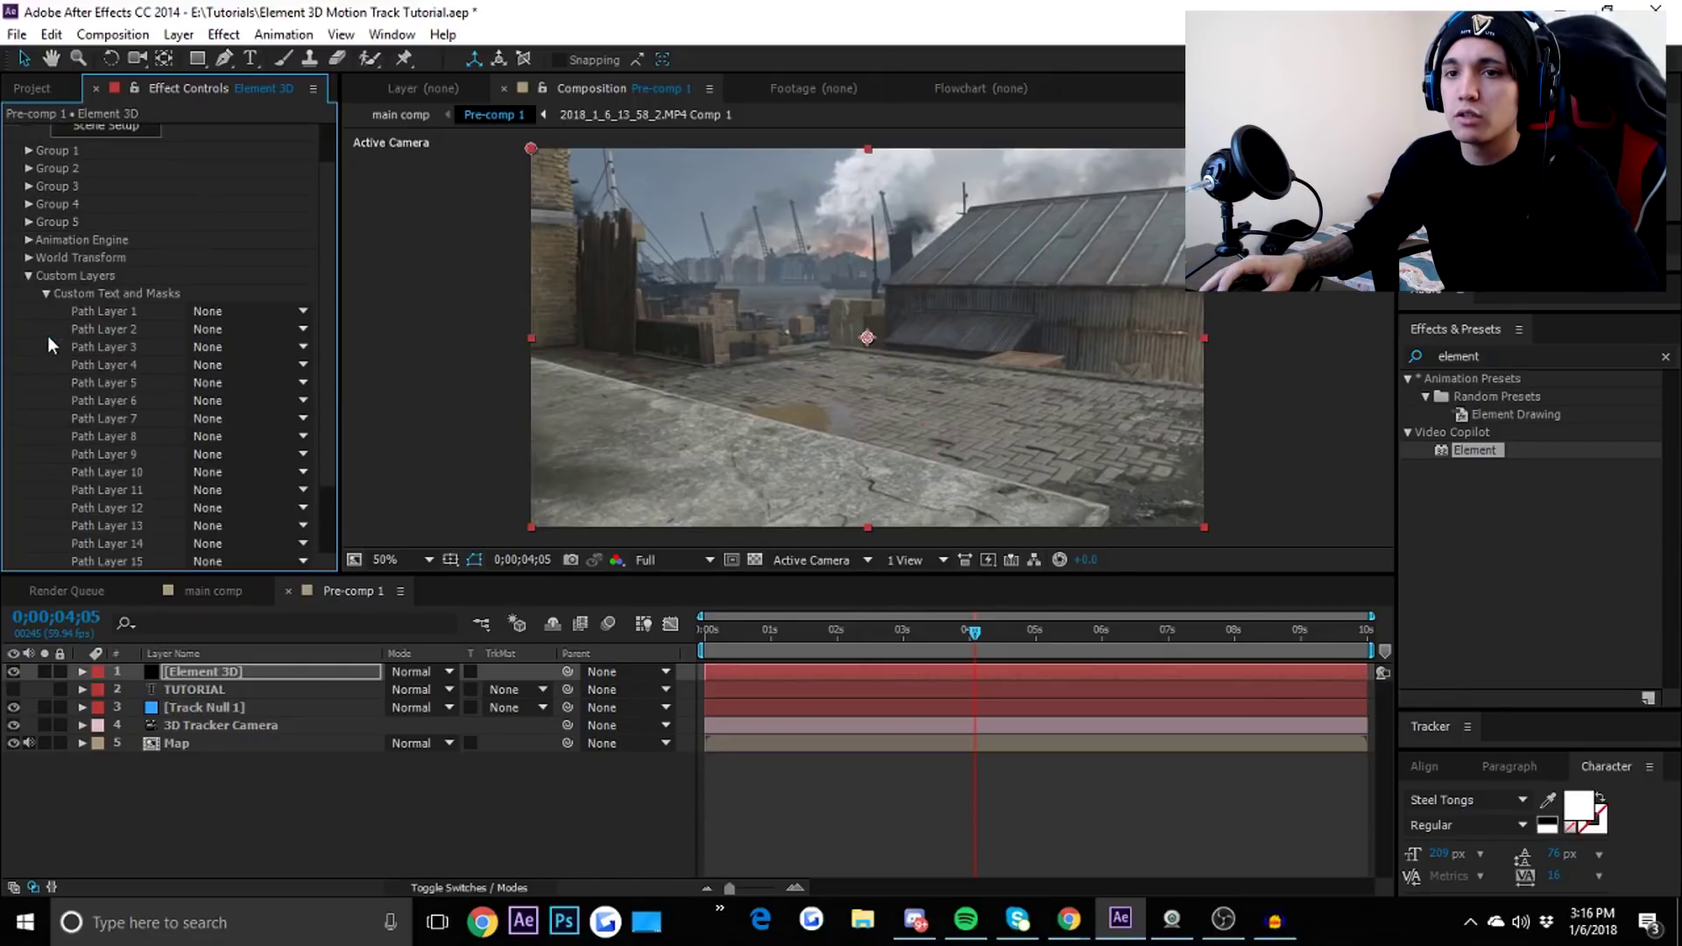
{"action": "left_click", "coordinate": [232, 311]}
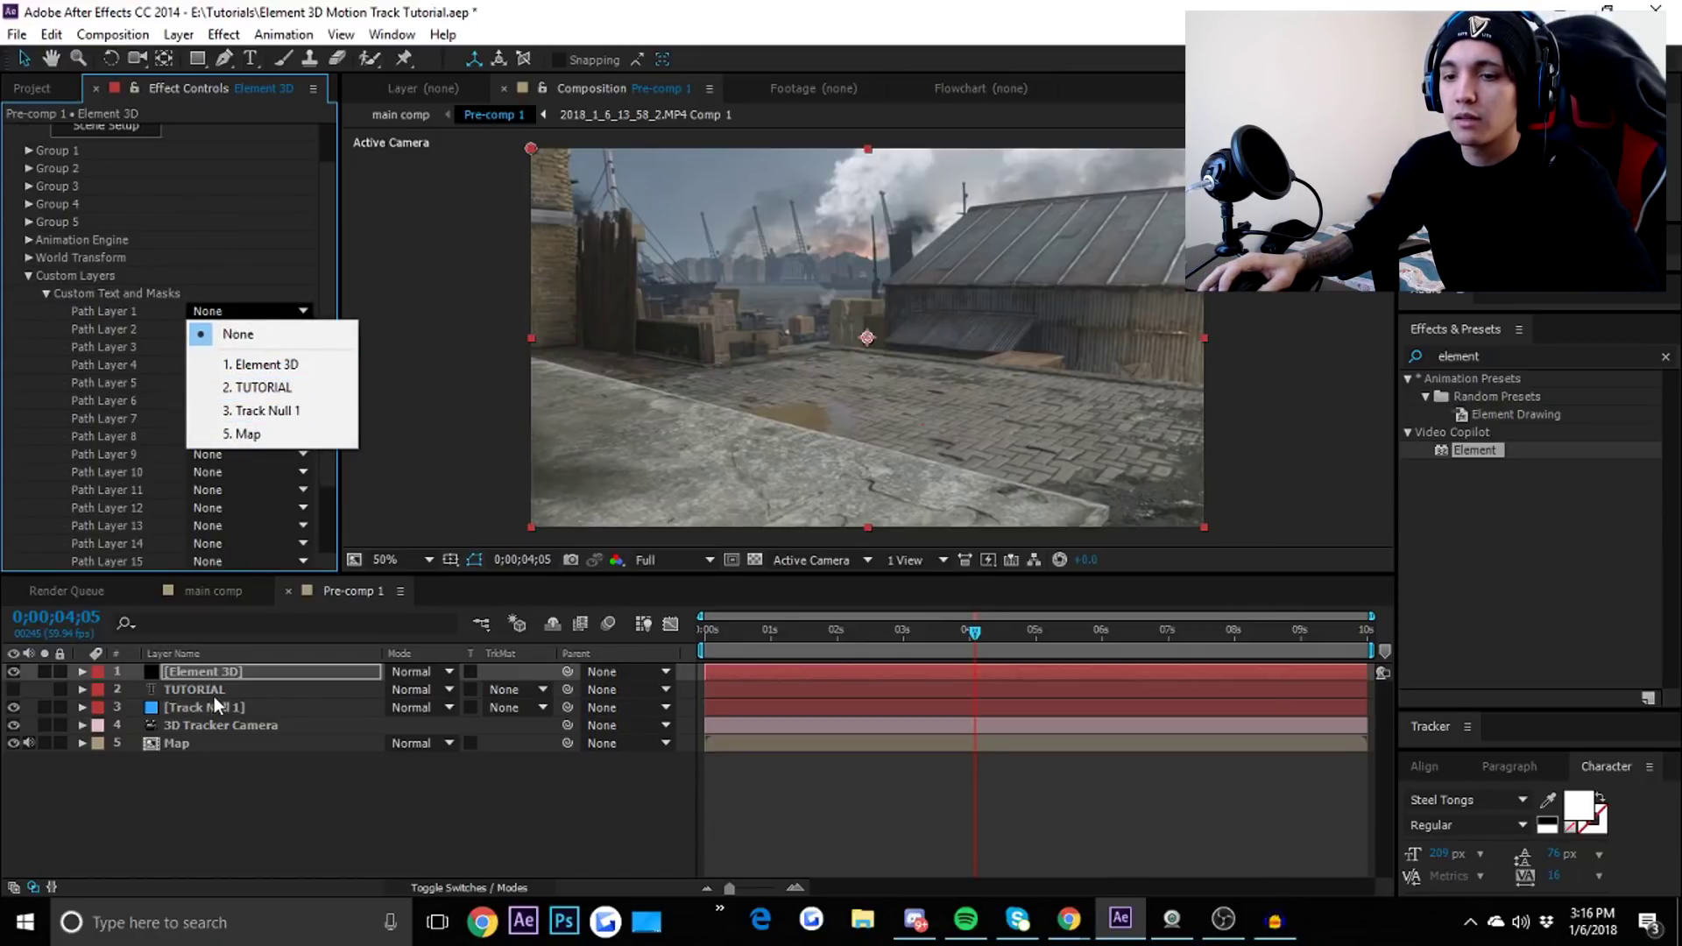
{"action": "left_click", "coordinate": [263, 387]}
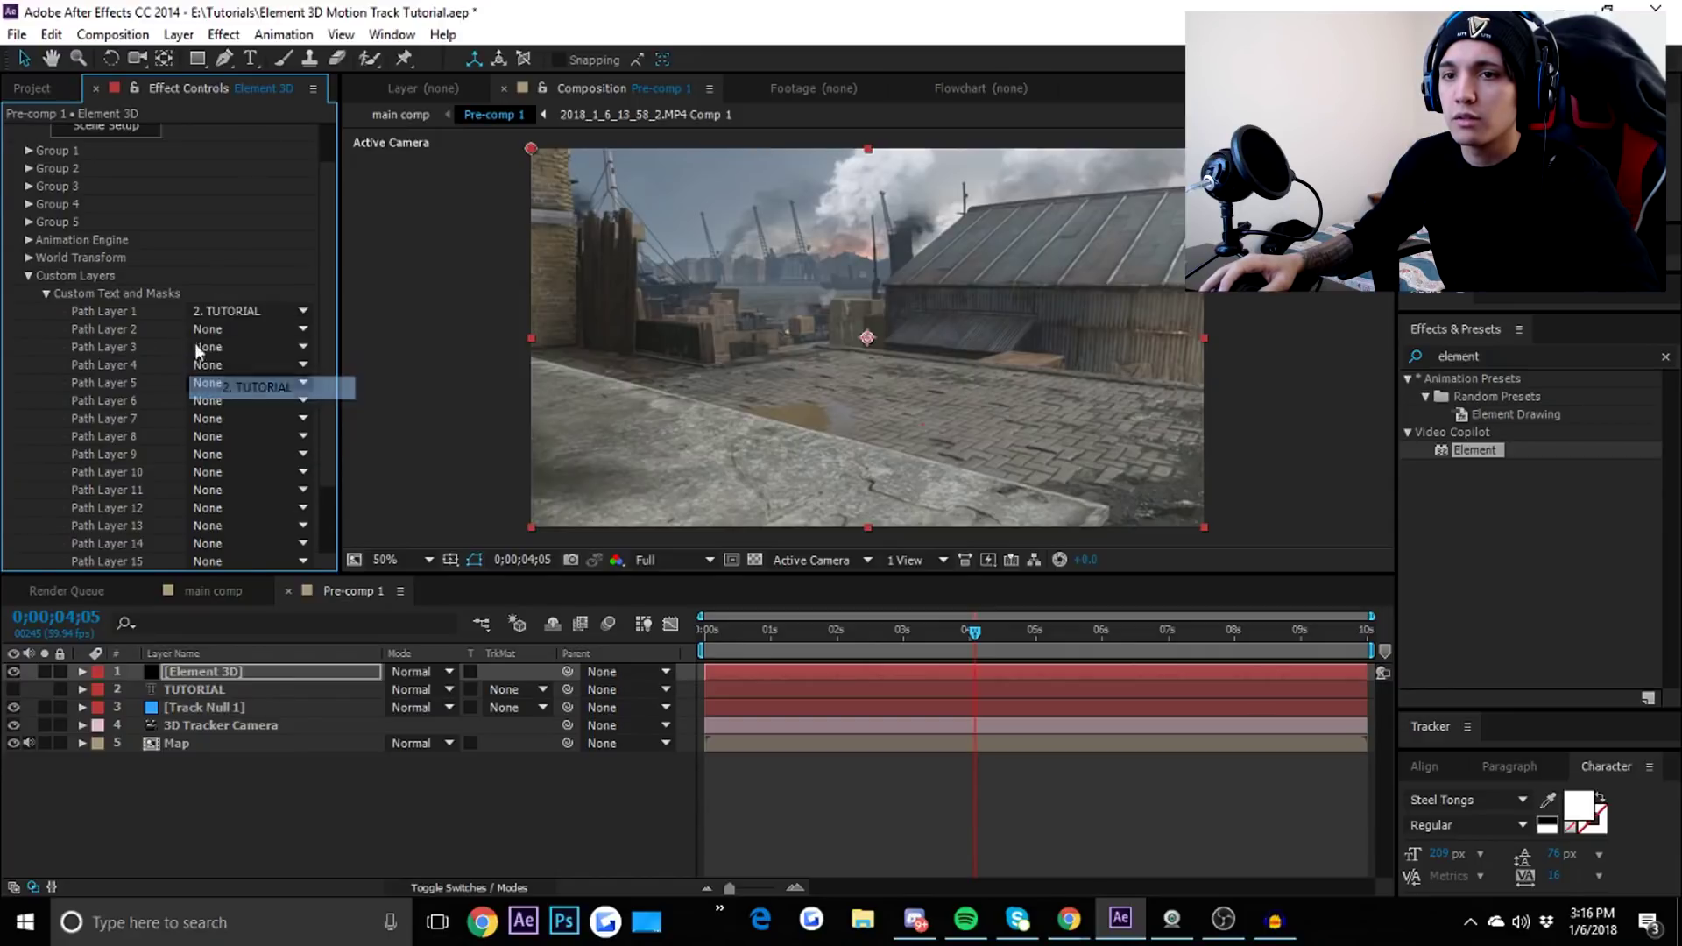
{"action": "left_click", "coordinate": [45, 293]}
Set Custom Texture Maps Layer 1 to Map and open Scene Setup.
{"action": "left_click", "coordinate": [48, 362]}
{"action": "left_click", "coordinate": [241, 382]}
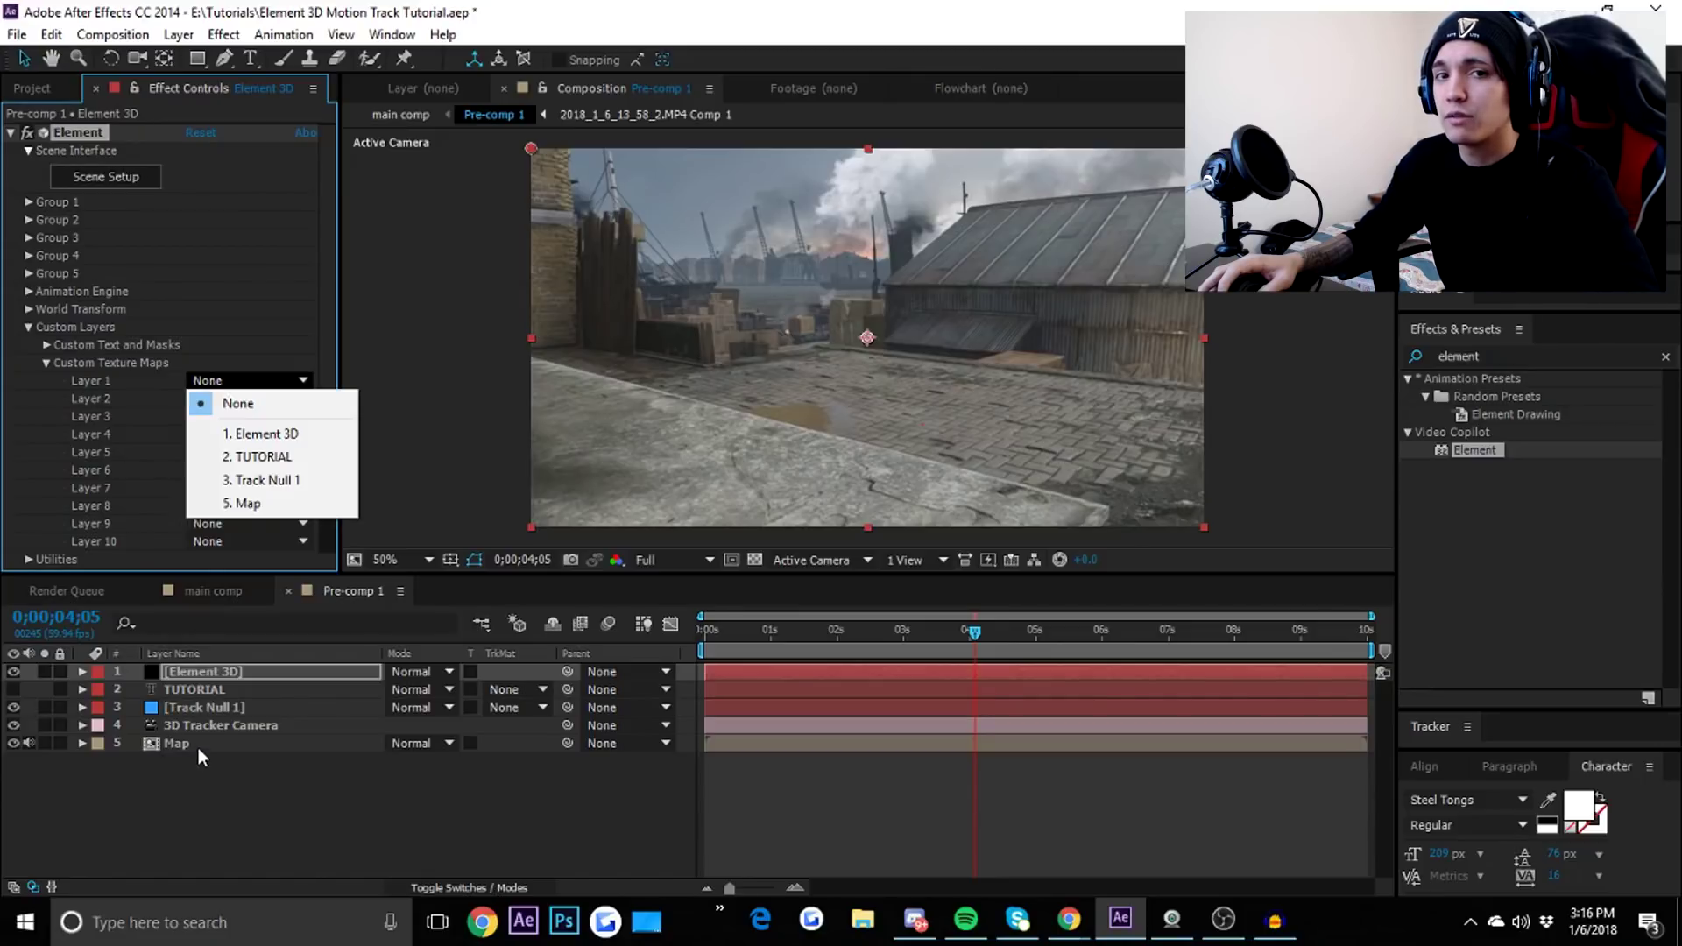
{"action": "left_click", "coordinate": [261, 505]}
{"action": "left_click", "coordinate": [44, 364]}
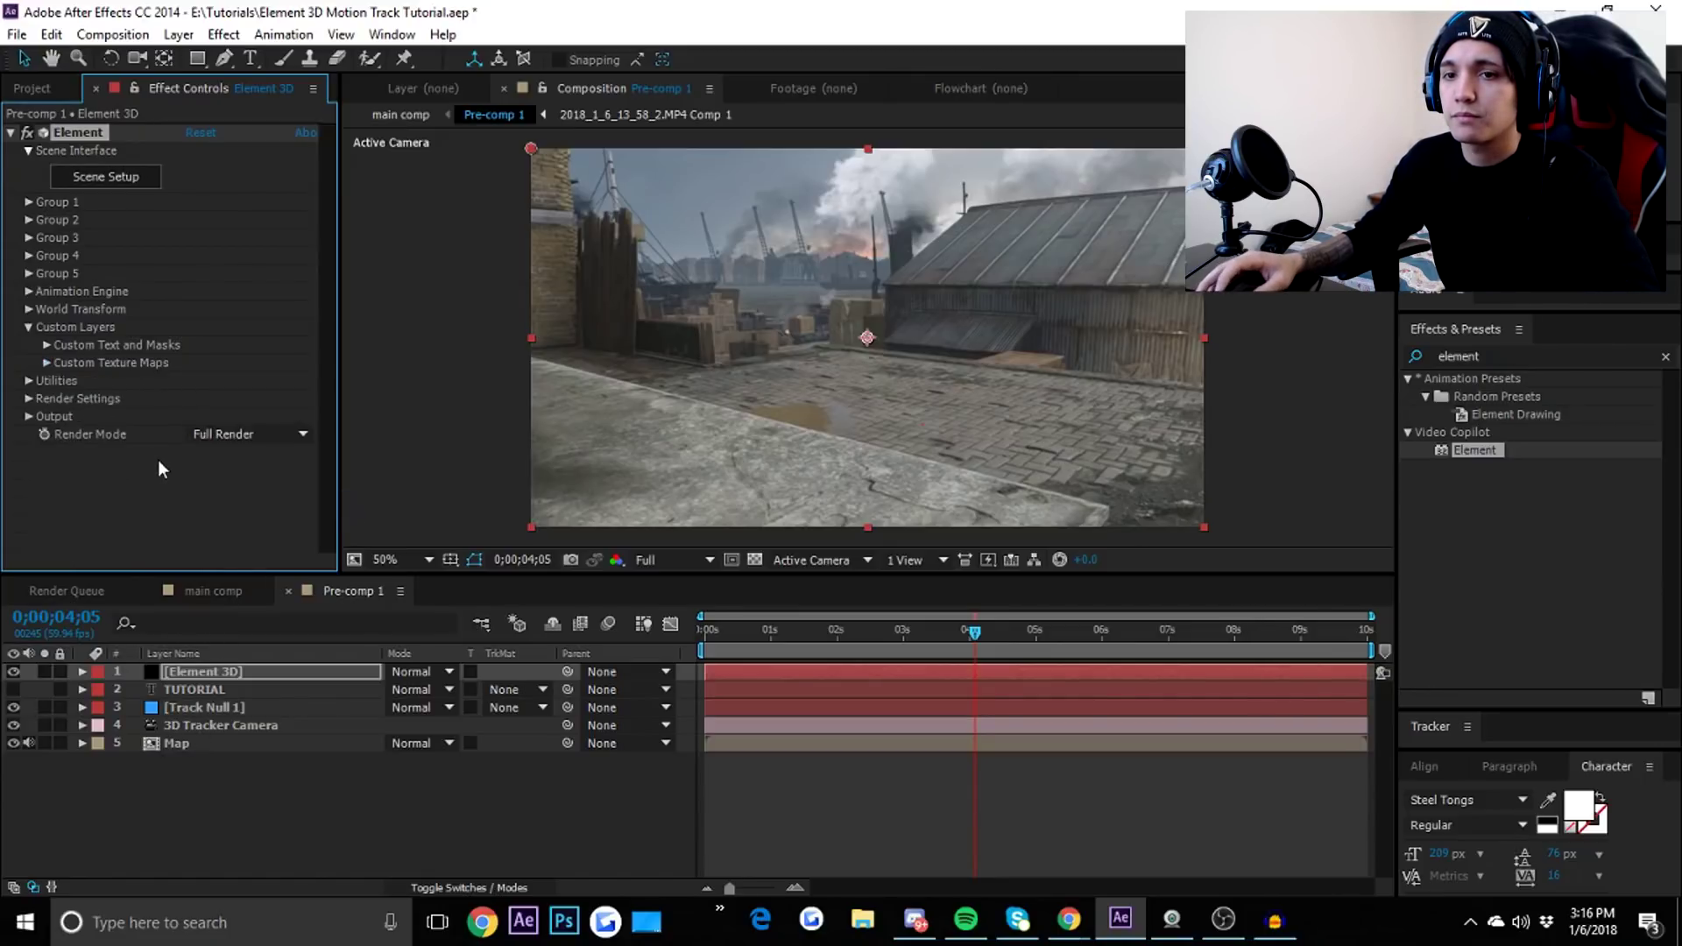
{"action": "left_click", "coordinate": [31, 327]}
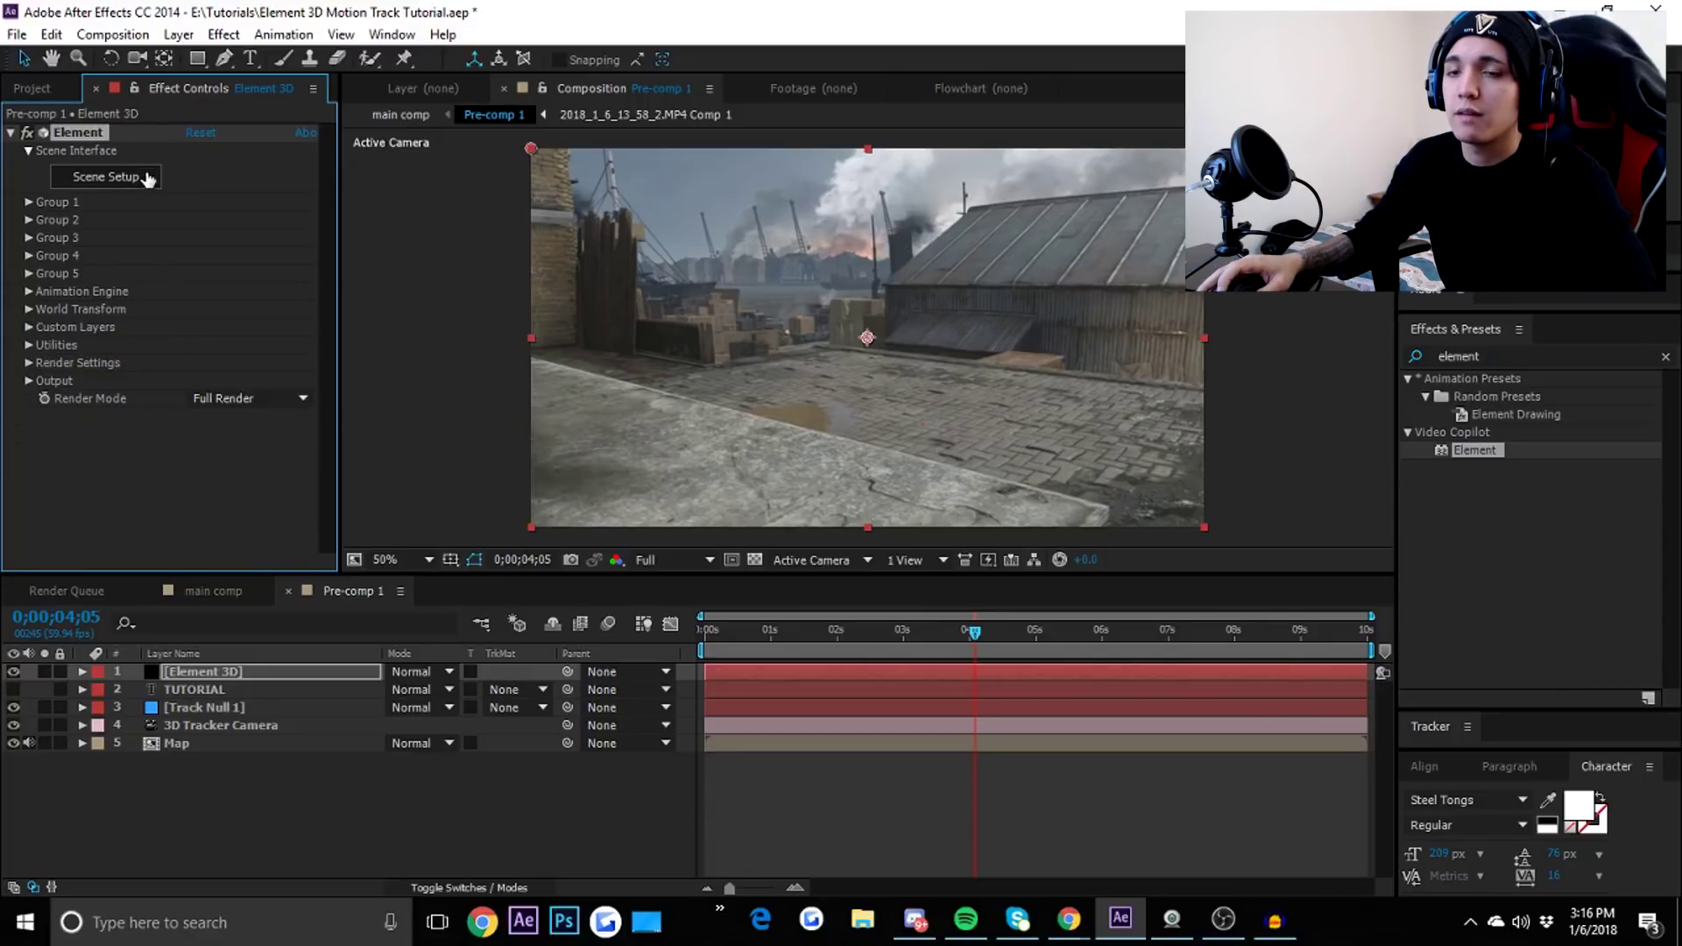
{"action": "left_click", "coordinate": [105, 177]}
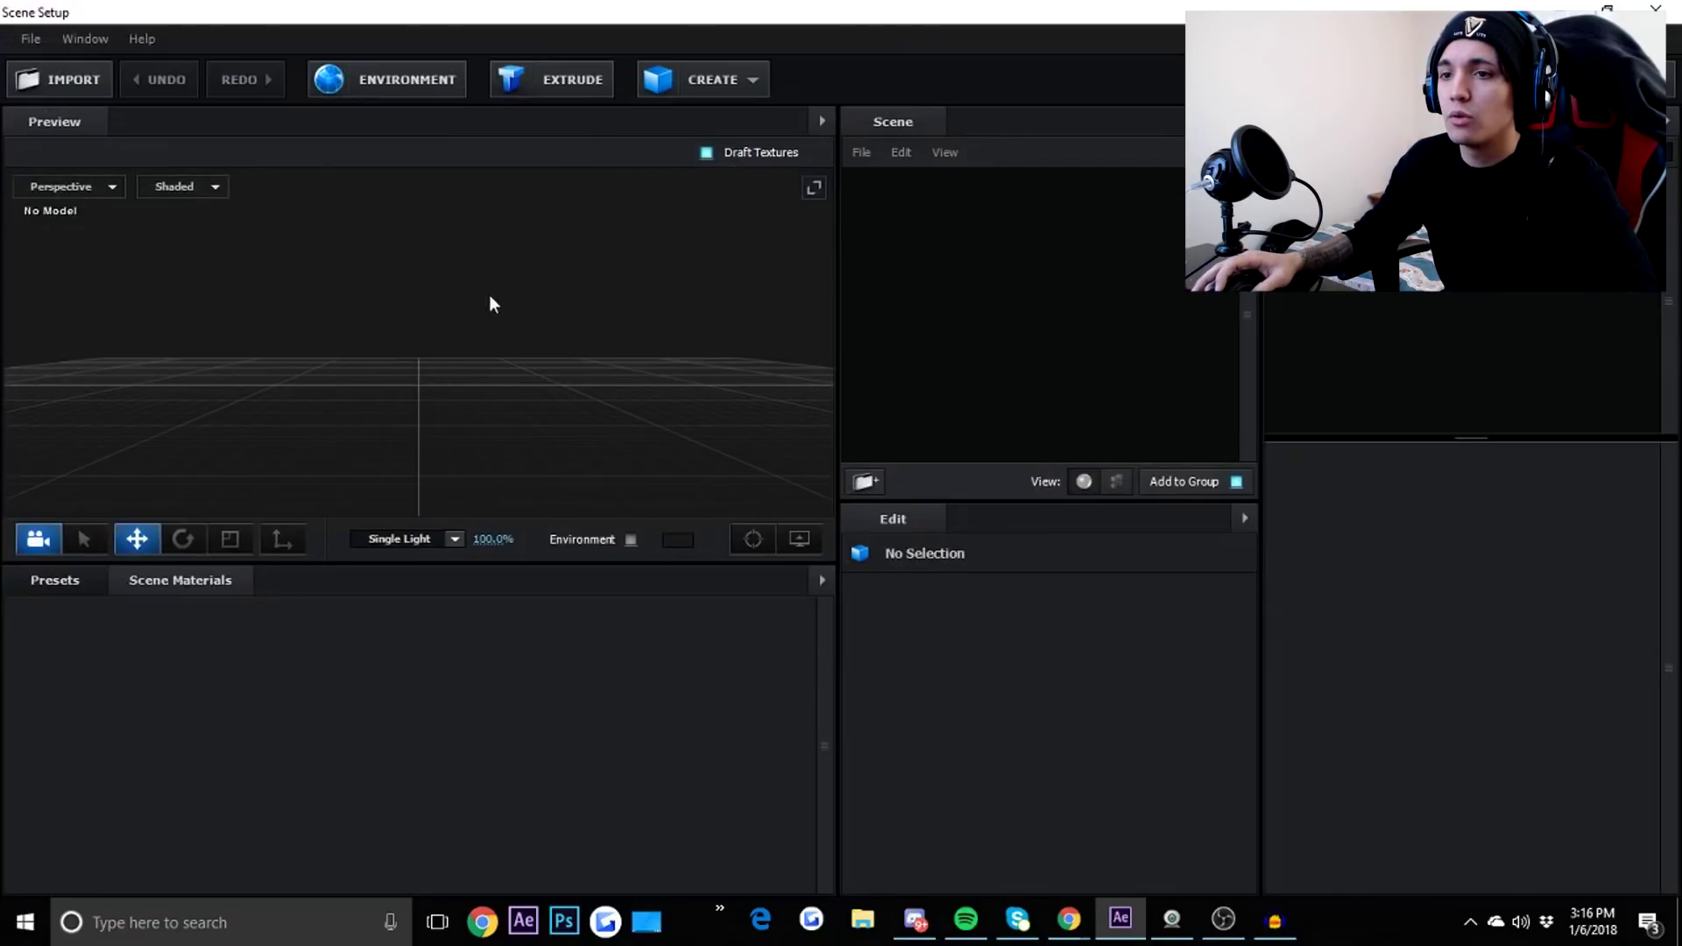
Extrude the TUTORIAL text, raise Bevel Scale to 3.88, and show Physical material presets.
{"action": "left_click", "coordinate": [562, 88]}
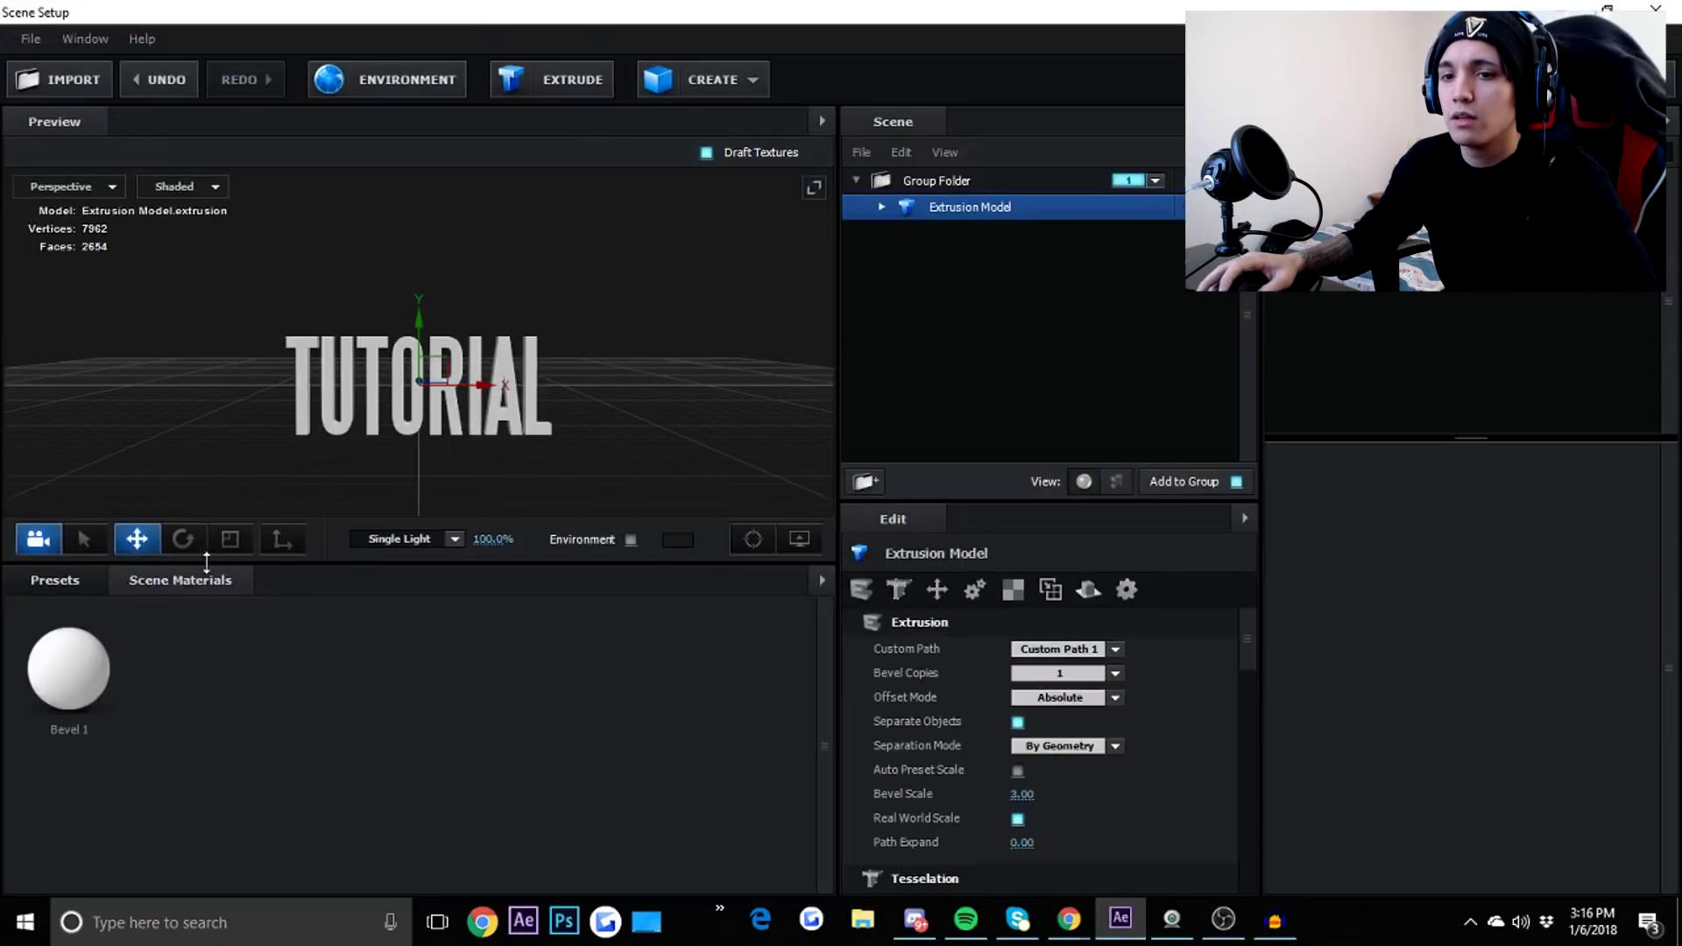
{"action": "left_click_drag", "start_coordinate": [580, 499], "coordinate": [683, 348]}
{"action": "left_click_drag", "start_coordinate": [1022, 795], "coordinate": [1110, 853]}
{"action": "left_click_drag", "start_coordinate": [771, 306], "coordinate": [444, 502]}
{"action": "left_click_drag", "start_coordinate": [503, 277], "coordinate": [508, 276]}
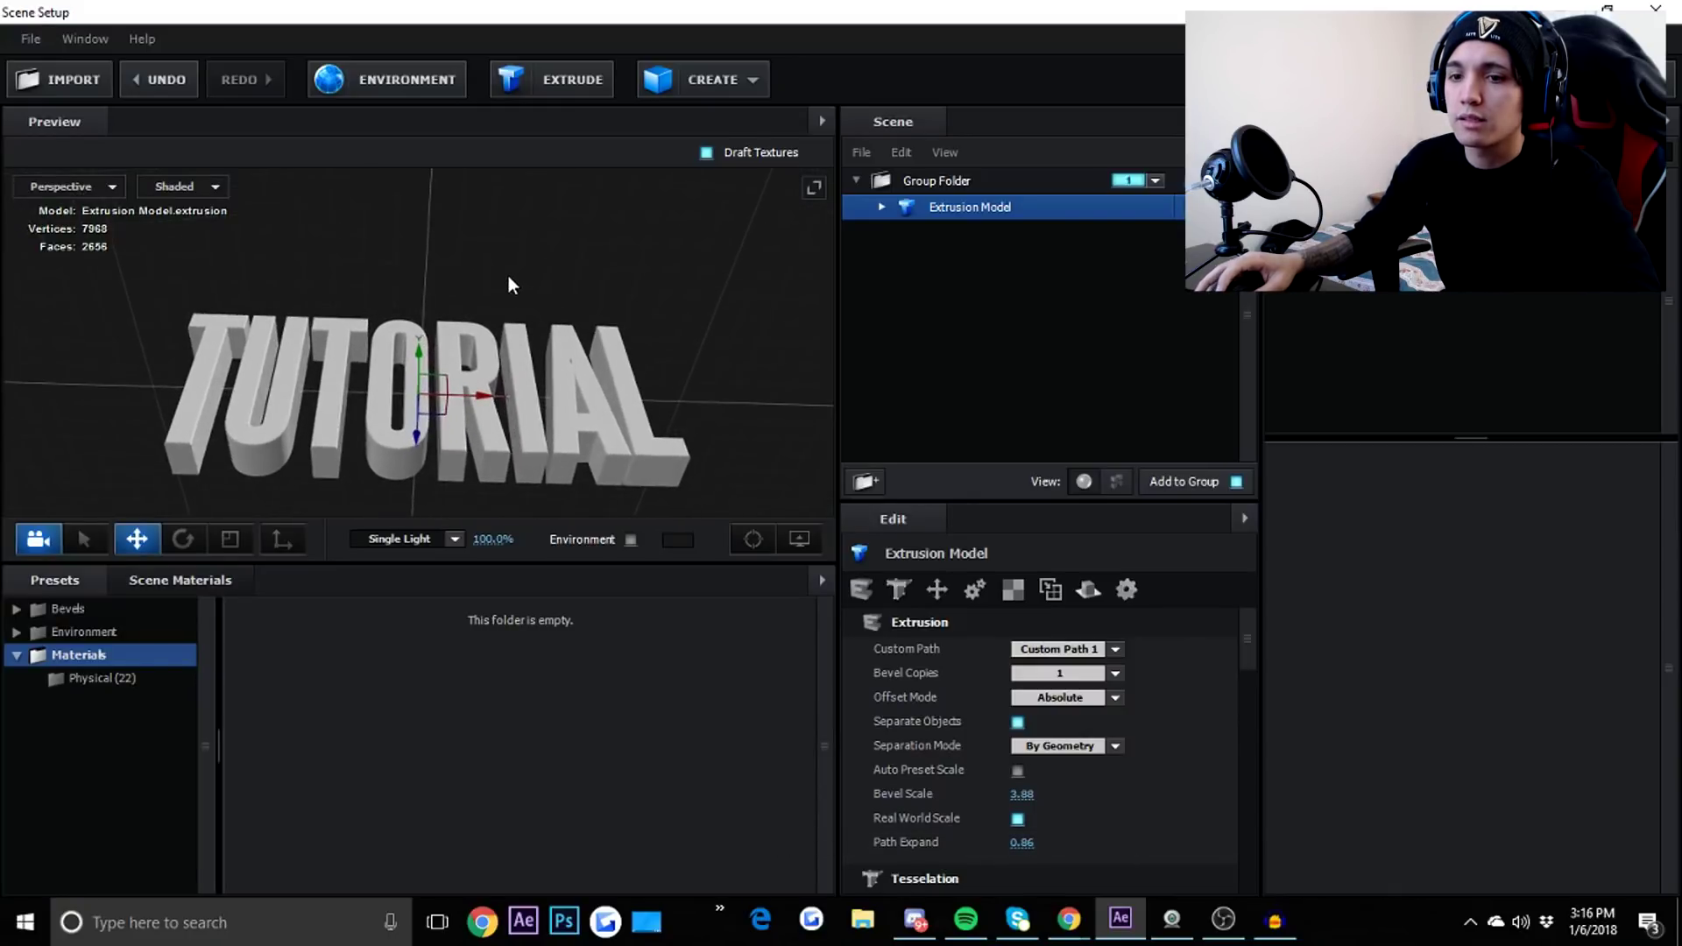
{"action": "left_click", "coordinate": [151, 681]}
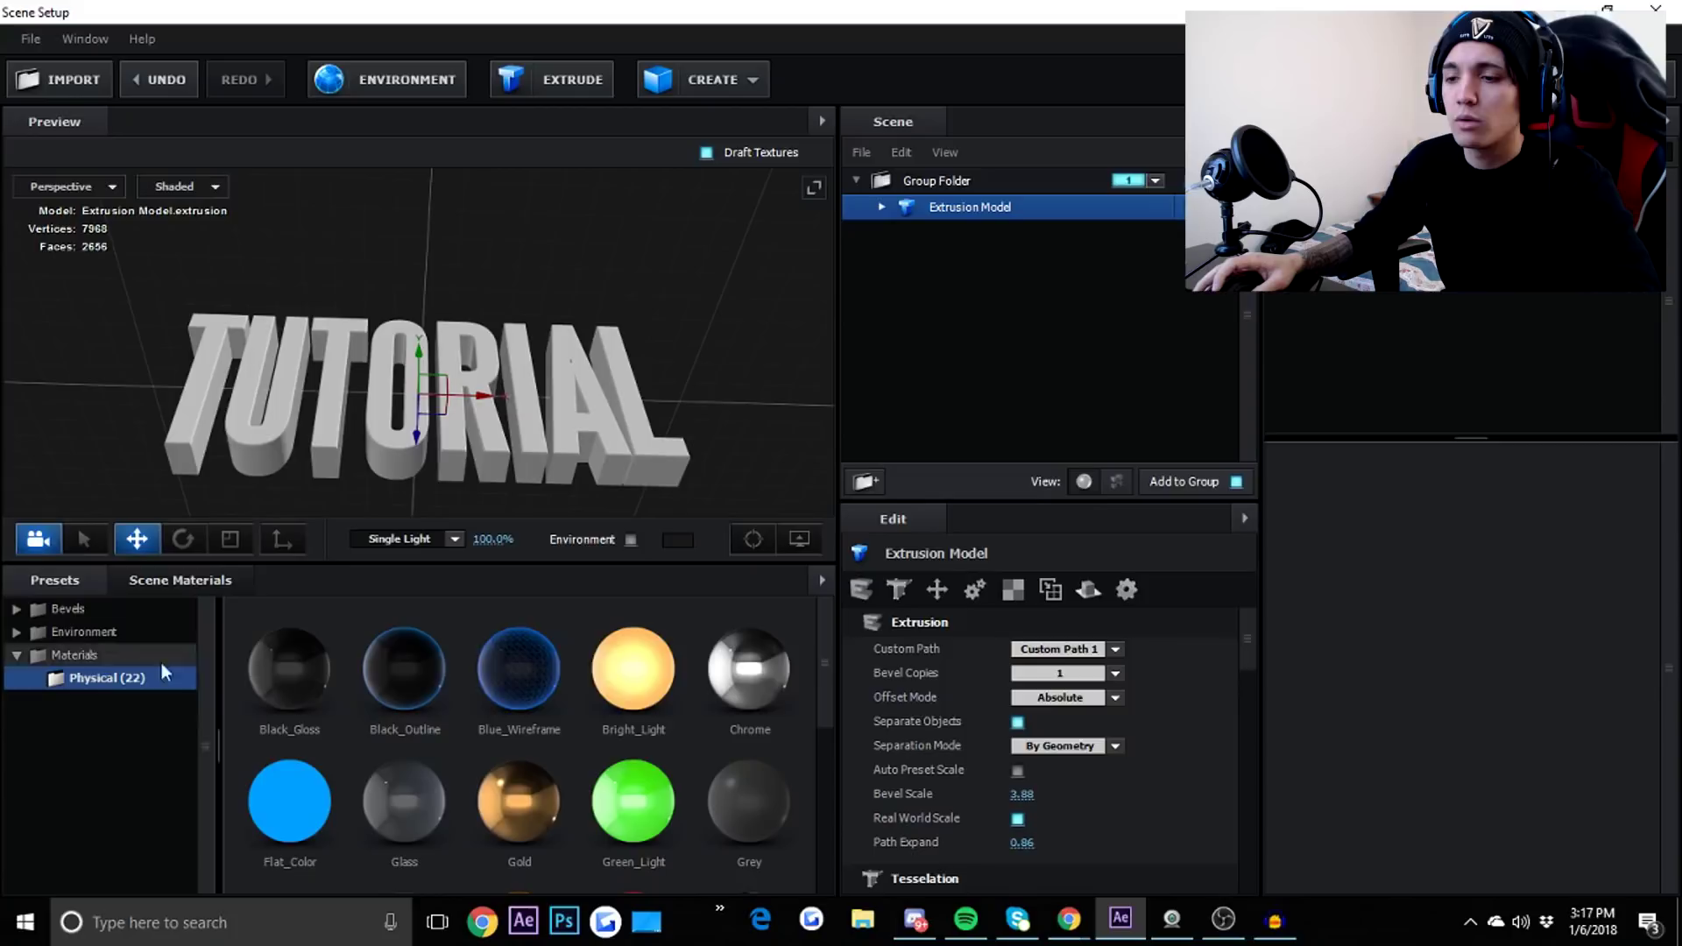
Apply a chrome material and use the footage comp as the environment map.
{"action": "left_click", "coordinate": [776, 665]}
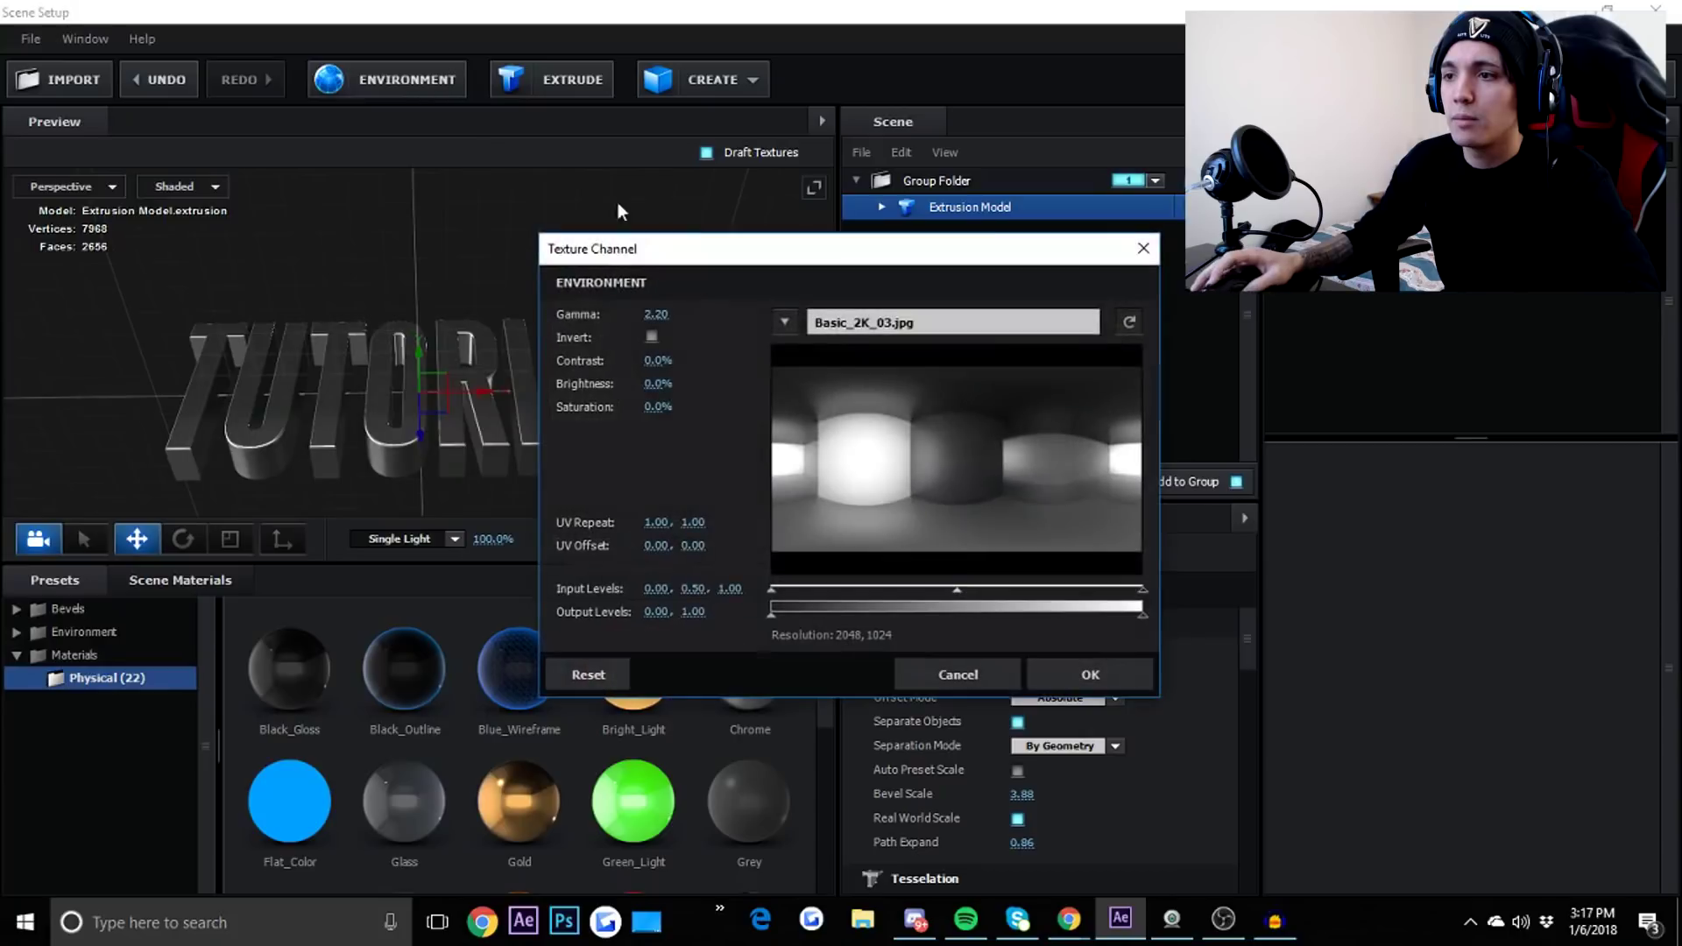
{"action": "left_click", "coordinate": [787, 322]}
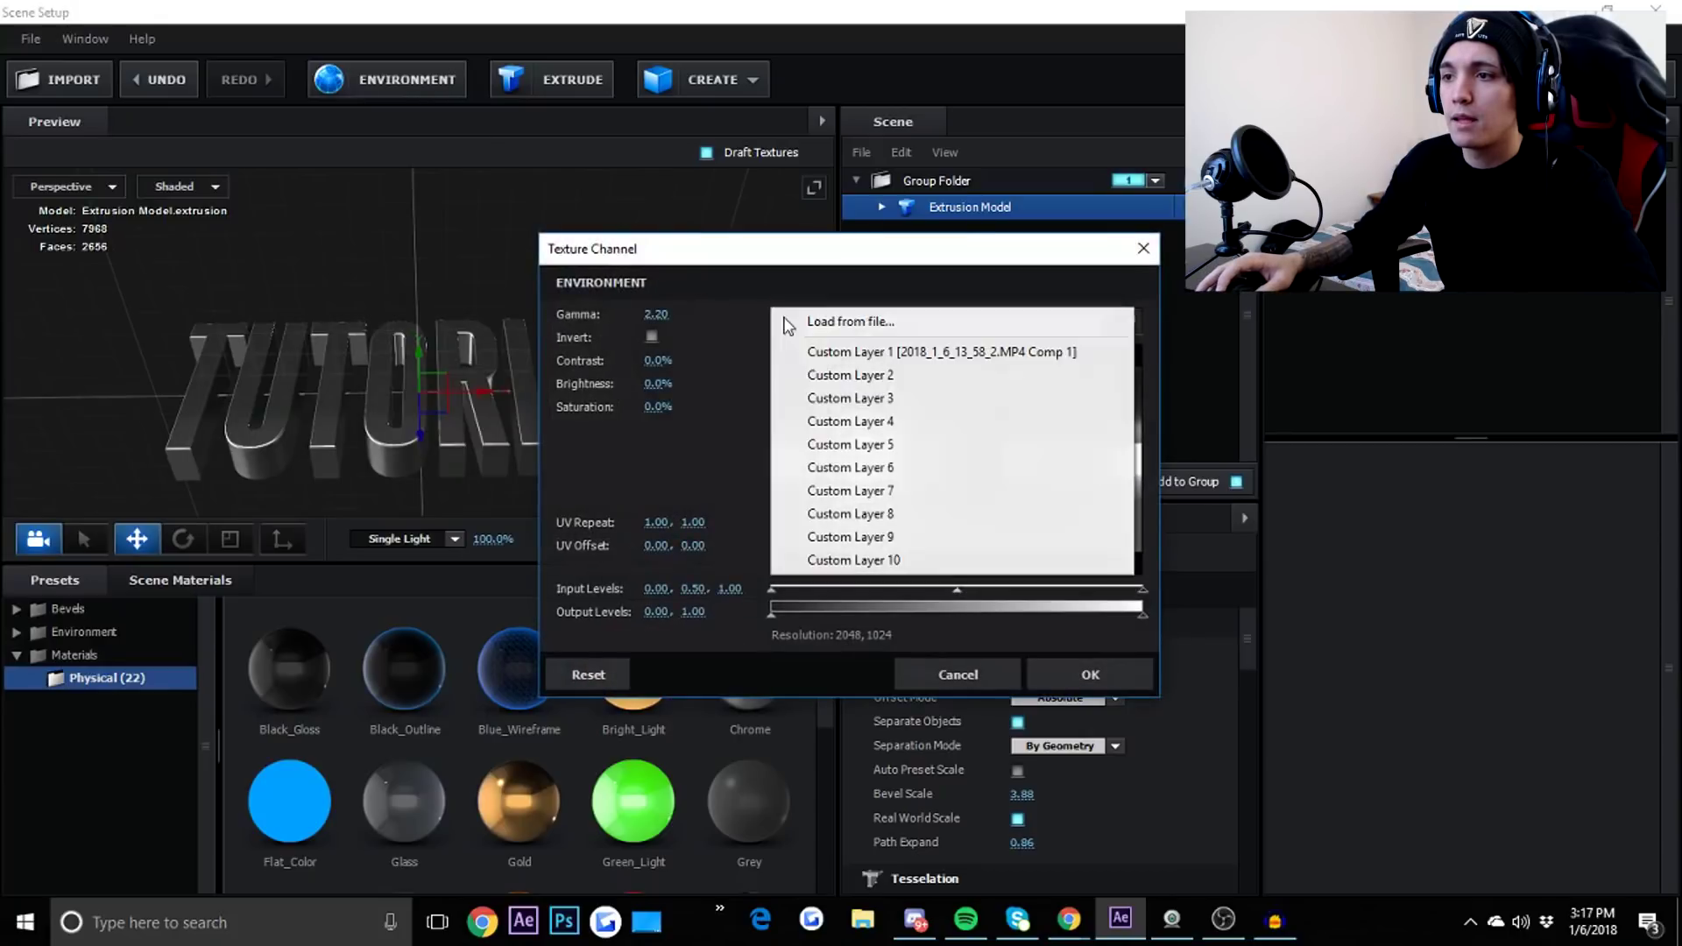
{"action": "left_click", "coordinate": [908, 356]}
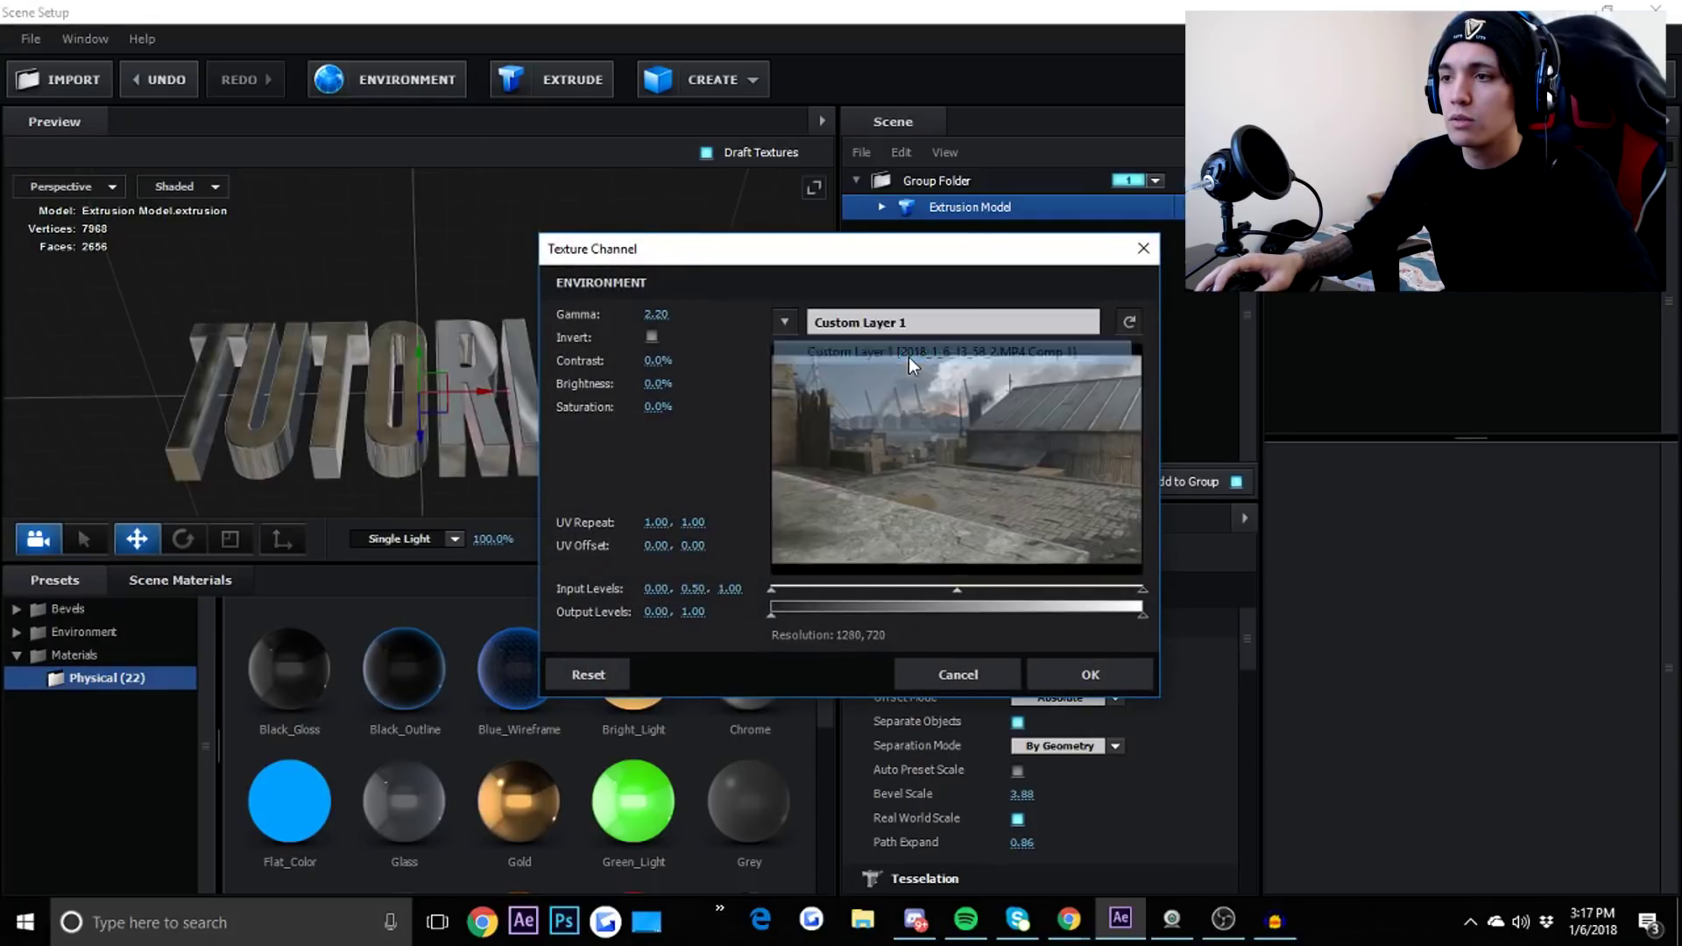
{"action": "left_click", "coordinate": [1090, 675]}
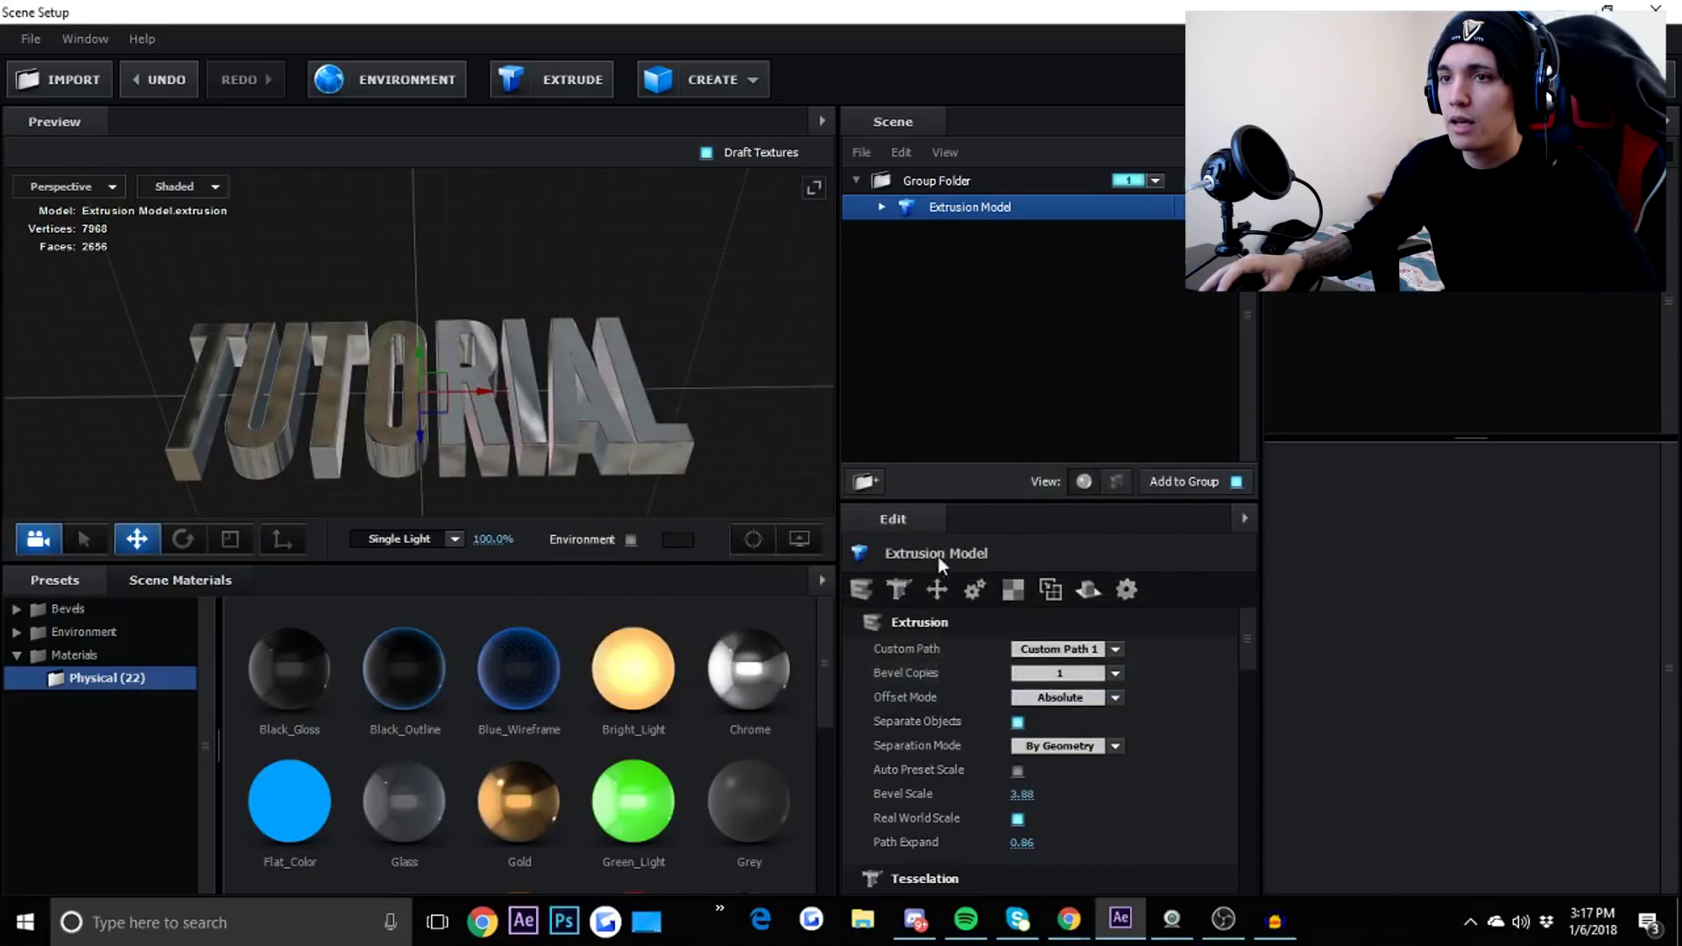
Browse the Environment presets, orbit to a front view, and close Scene Setup with OK.
{"action": "left_click", "coordinate": [87, 631]}
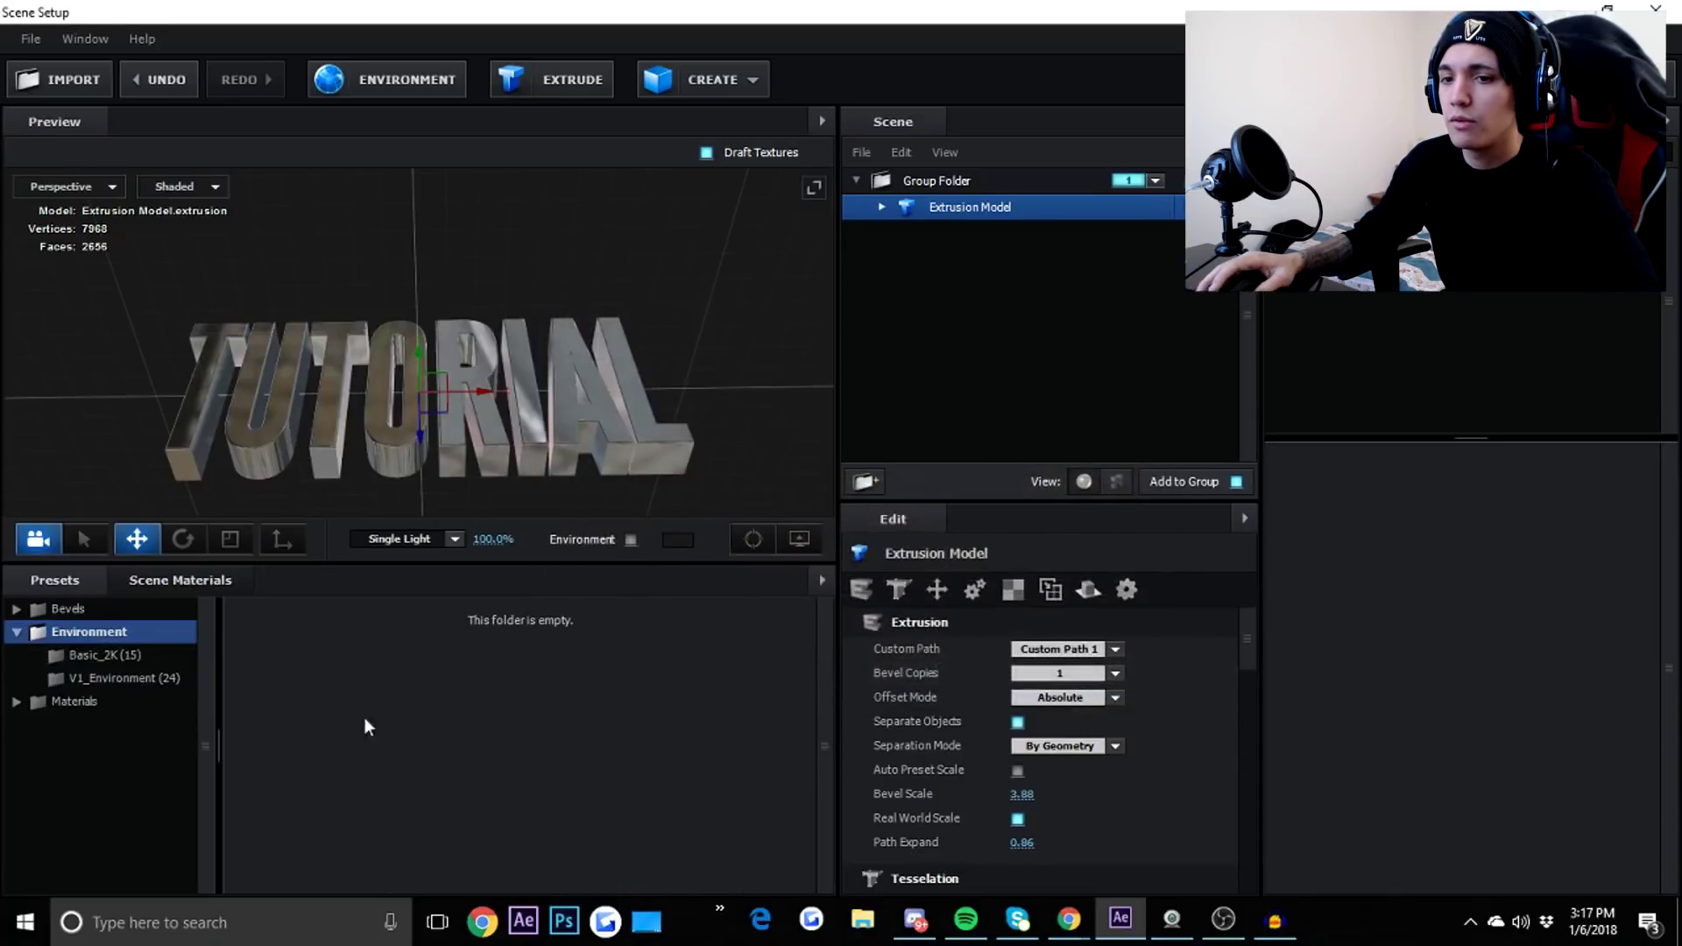
{"action": "left_click", "coordinate": [110, 659]}
{"action": "left_click", "coordinate": [121, 676]}
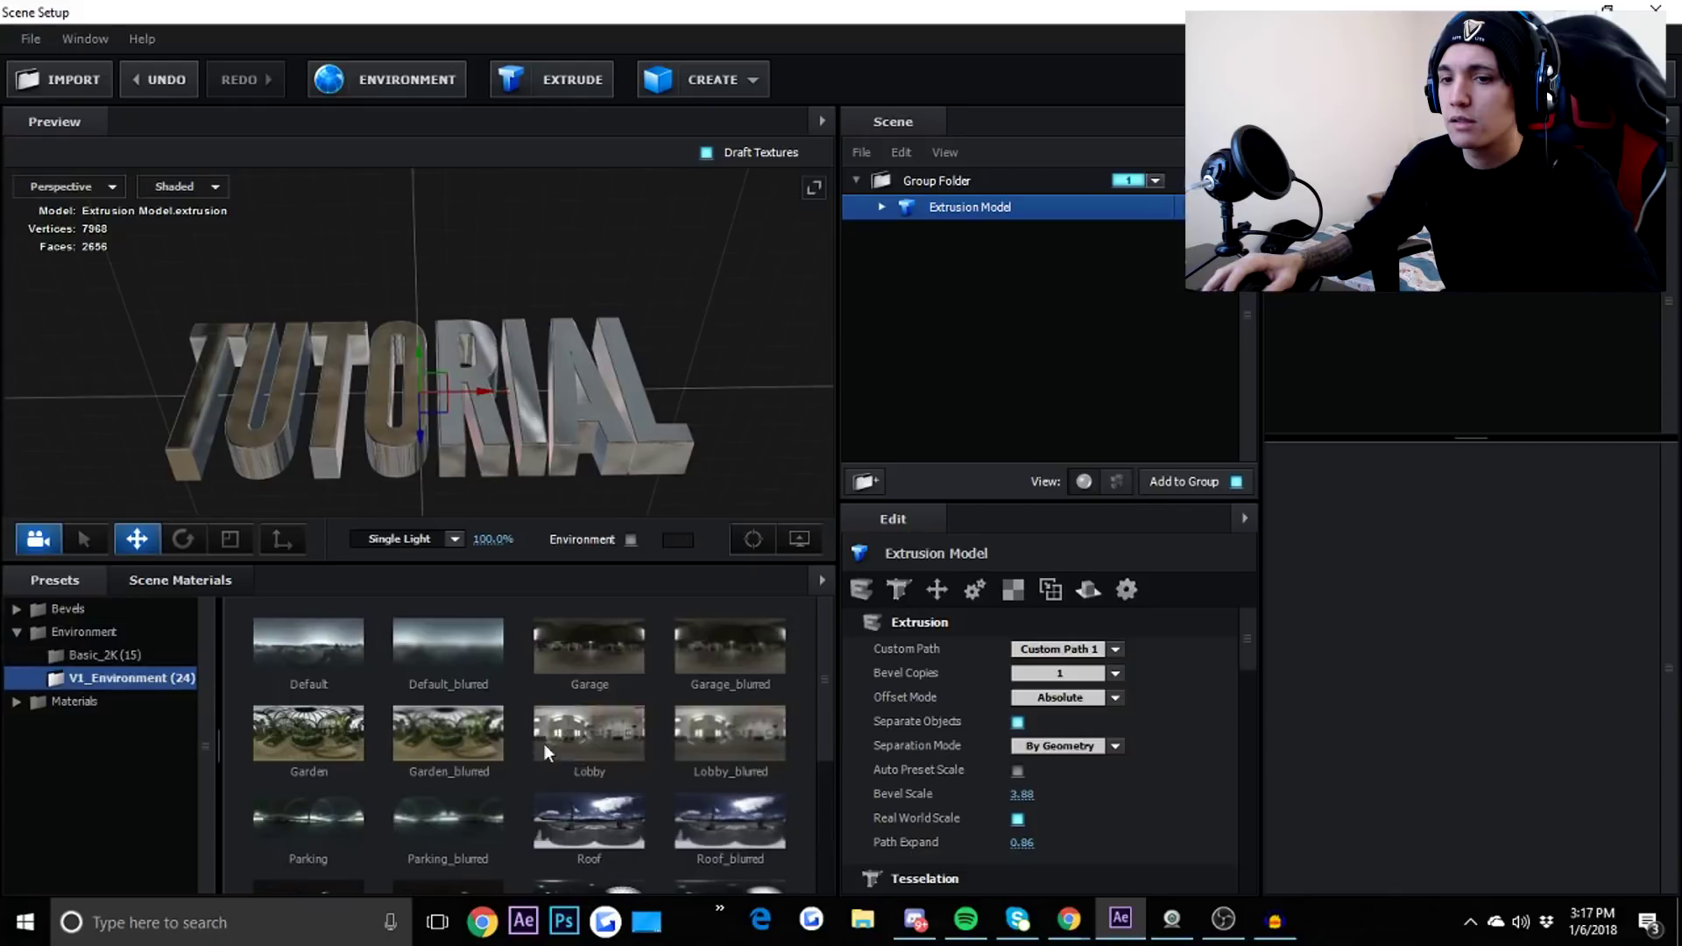
{"action": "left_click", "coordinate": [18, 629]}
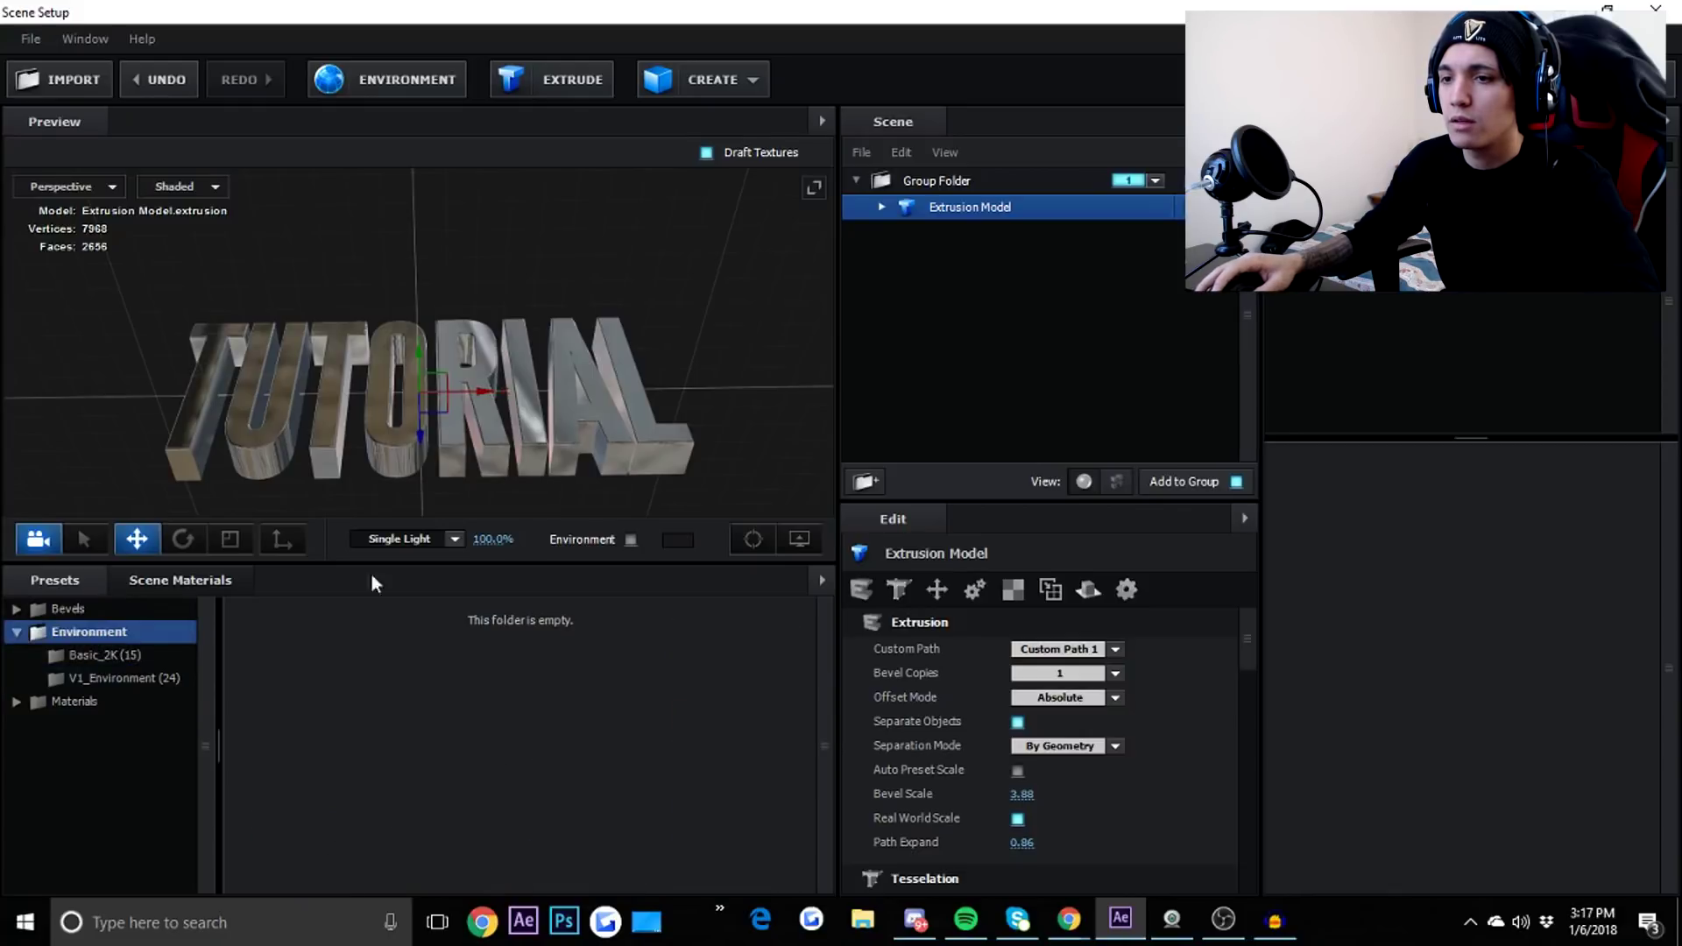
{"action": "mouse_move", "coordinate": [587, 394]}
{"action": "left_mouse_down"}
{"action": "mouse_move", "coordinate": [589, 452]}
{"action": "mouse_move", "coordinate": [589, 398]}
{"action": "left_mouse_up"}
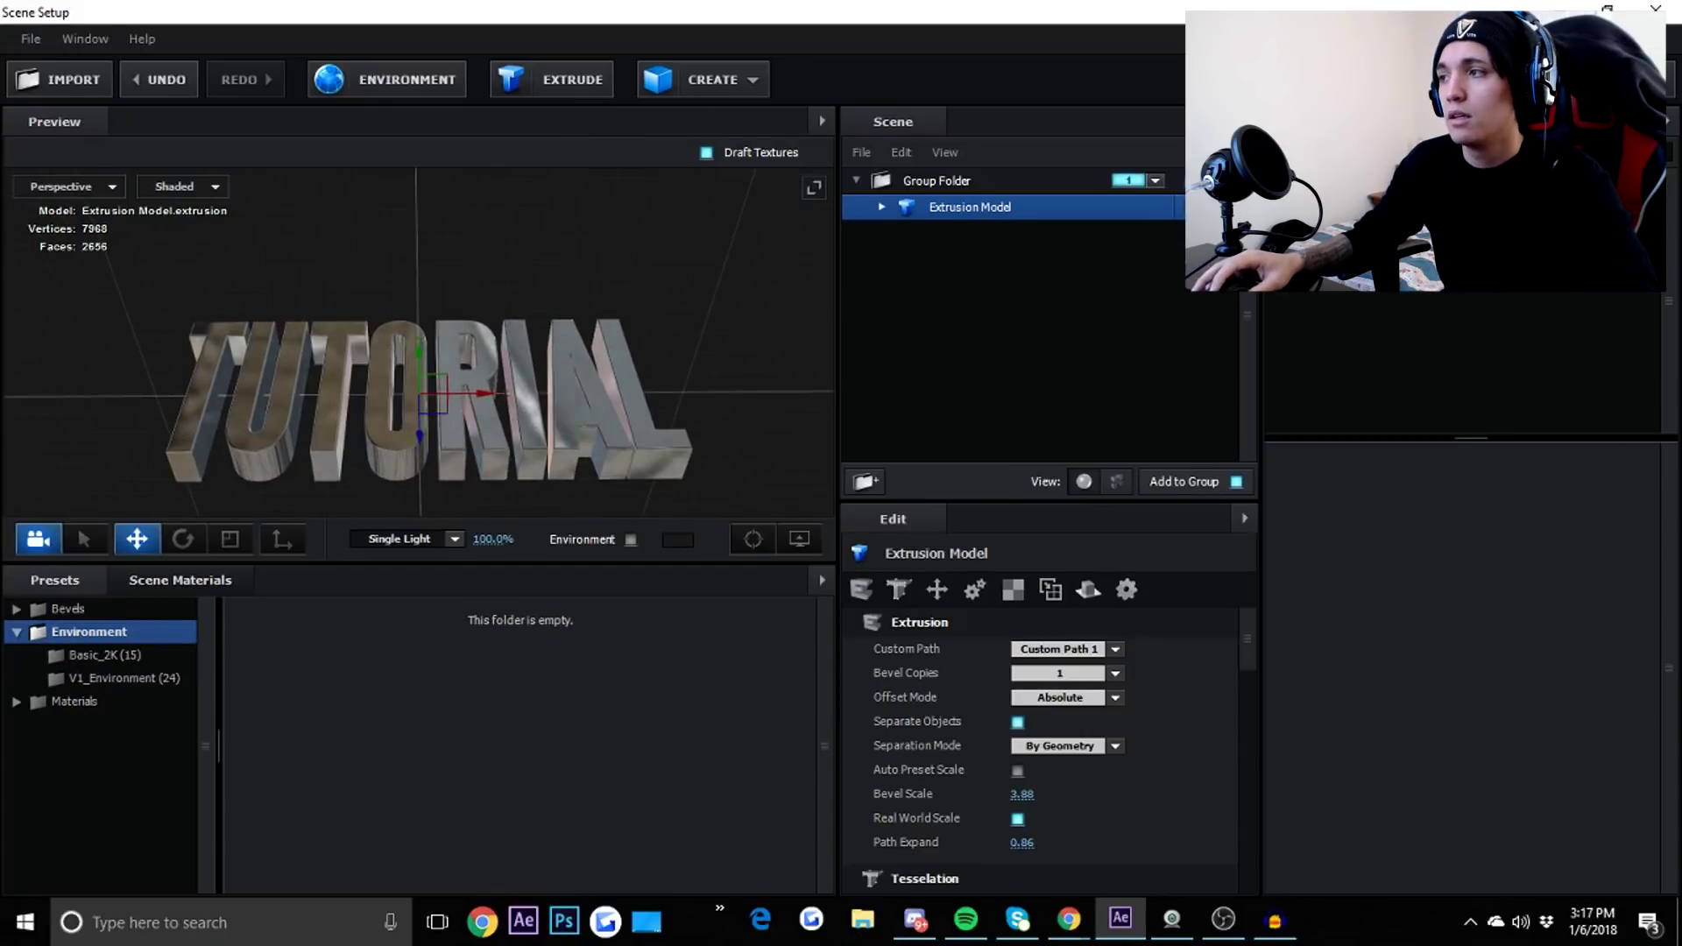
{"action": "left_click", "coordinate": [1638, 79]}
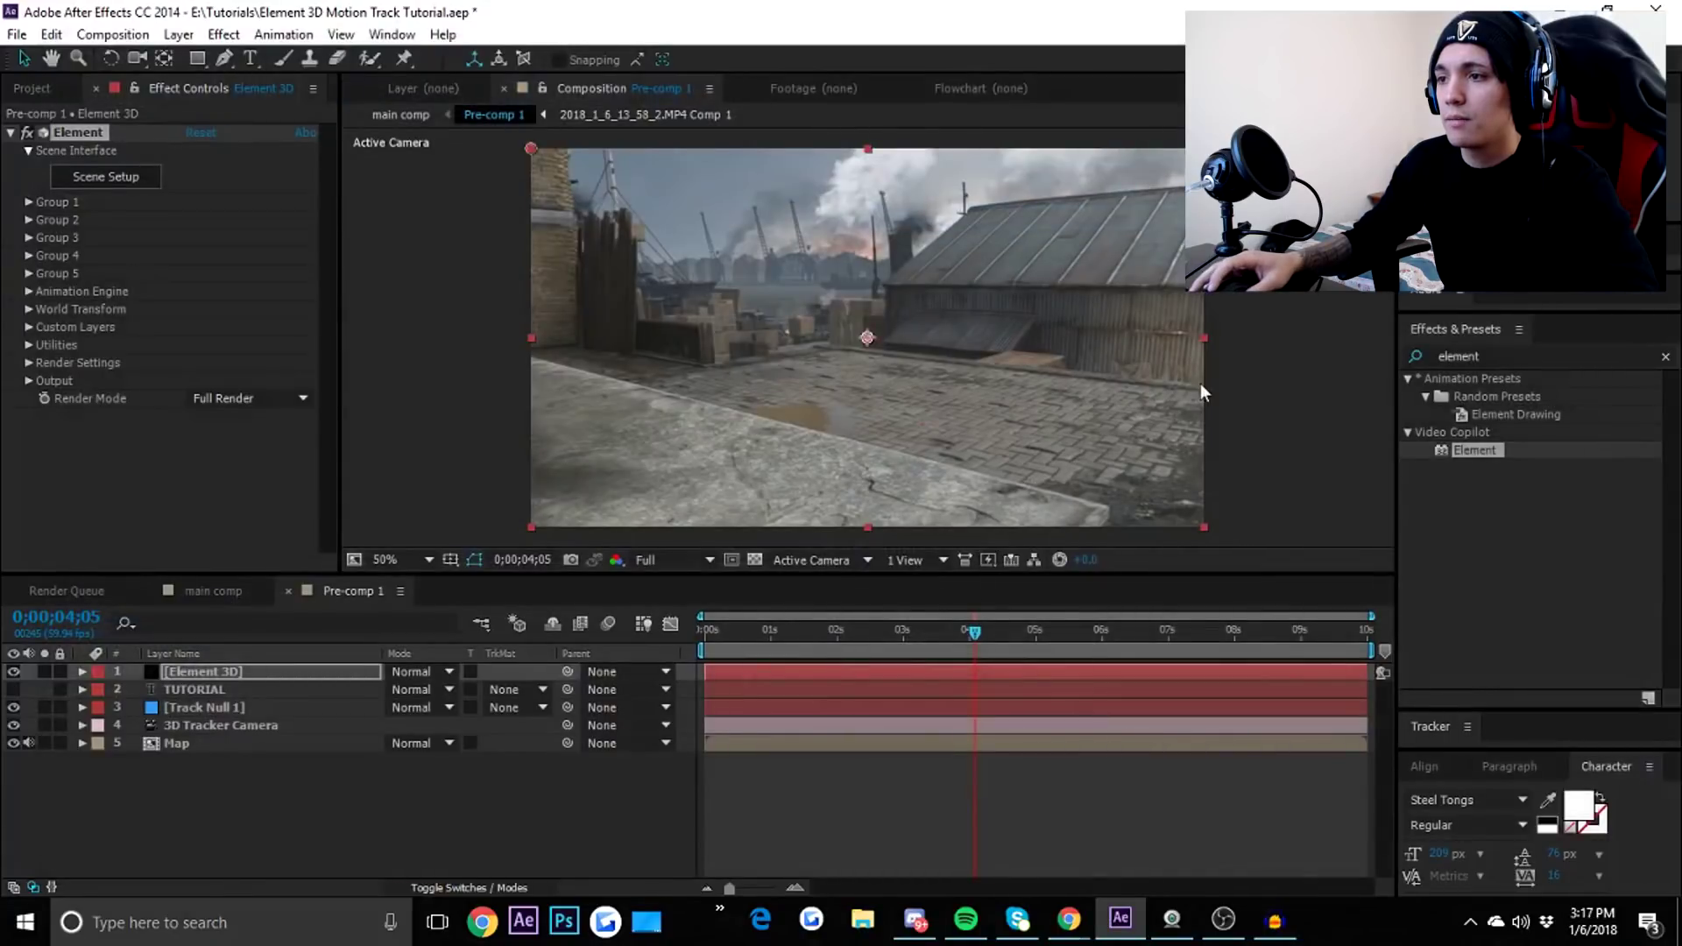
Preview the tracked footage, then display Track Null 1's Position values.
{"action": "left_click_drag", "start_coordinate": [907, 629], "coordinate": [724, 618]}
{"action": "key", "text": "space"}
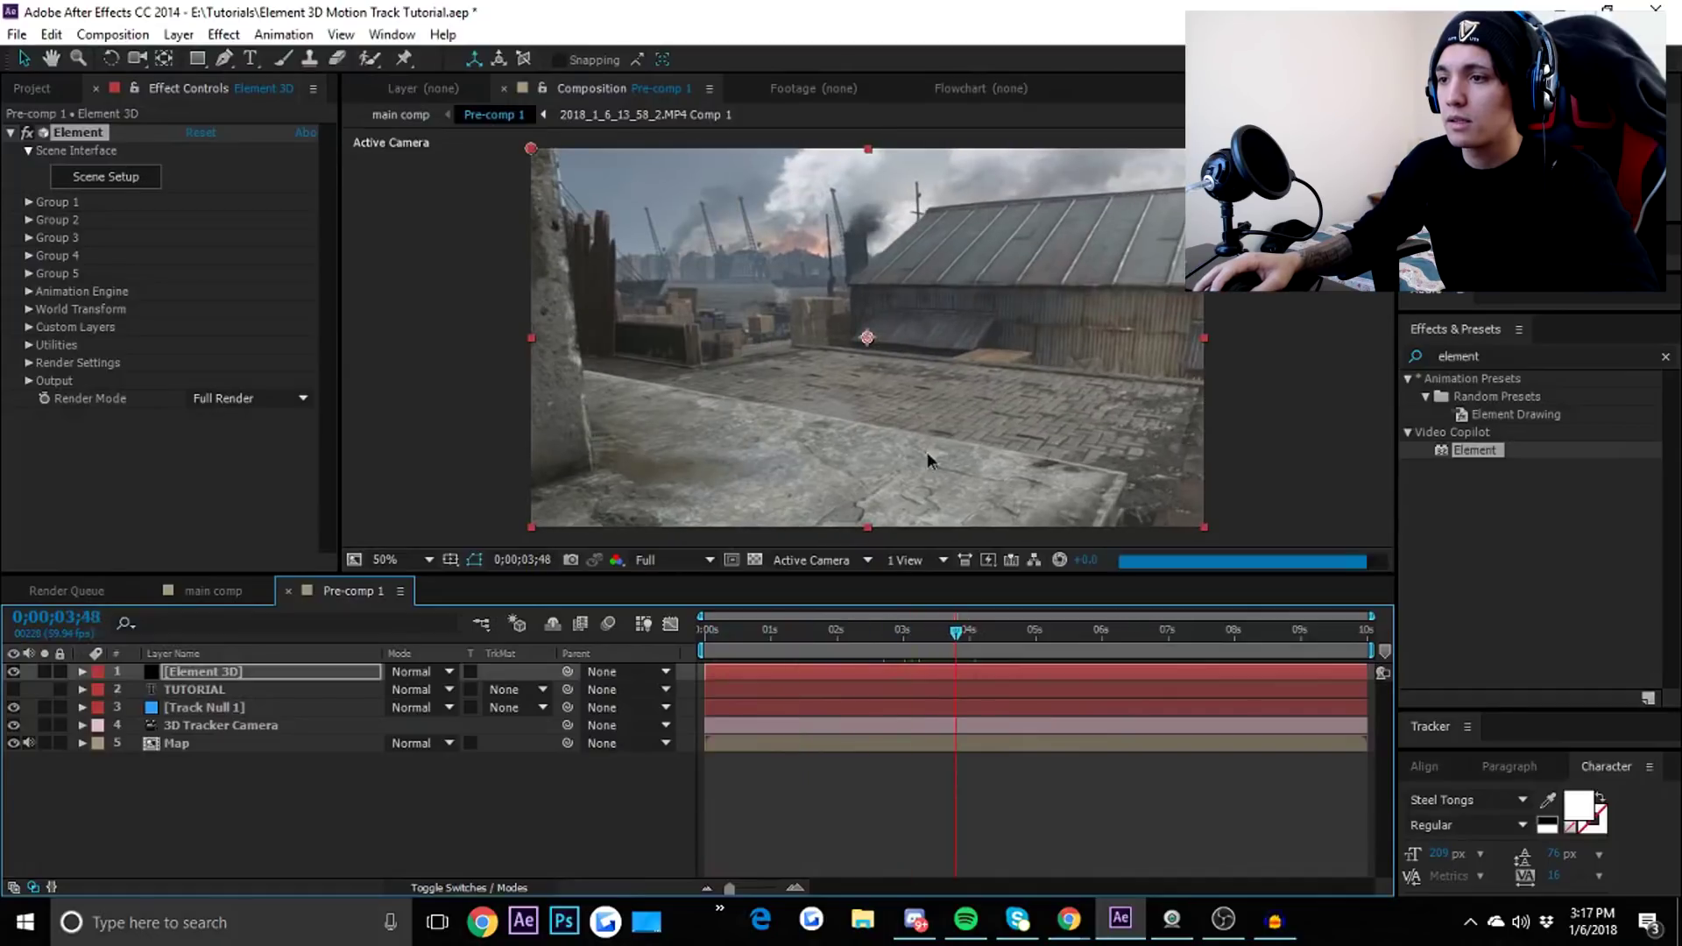
{"action": "left_click", "coordinate": [235, 706]}
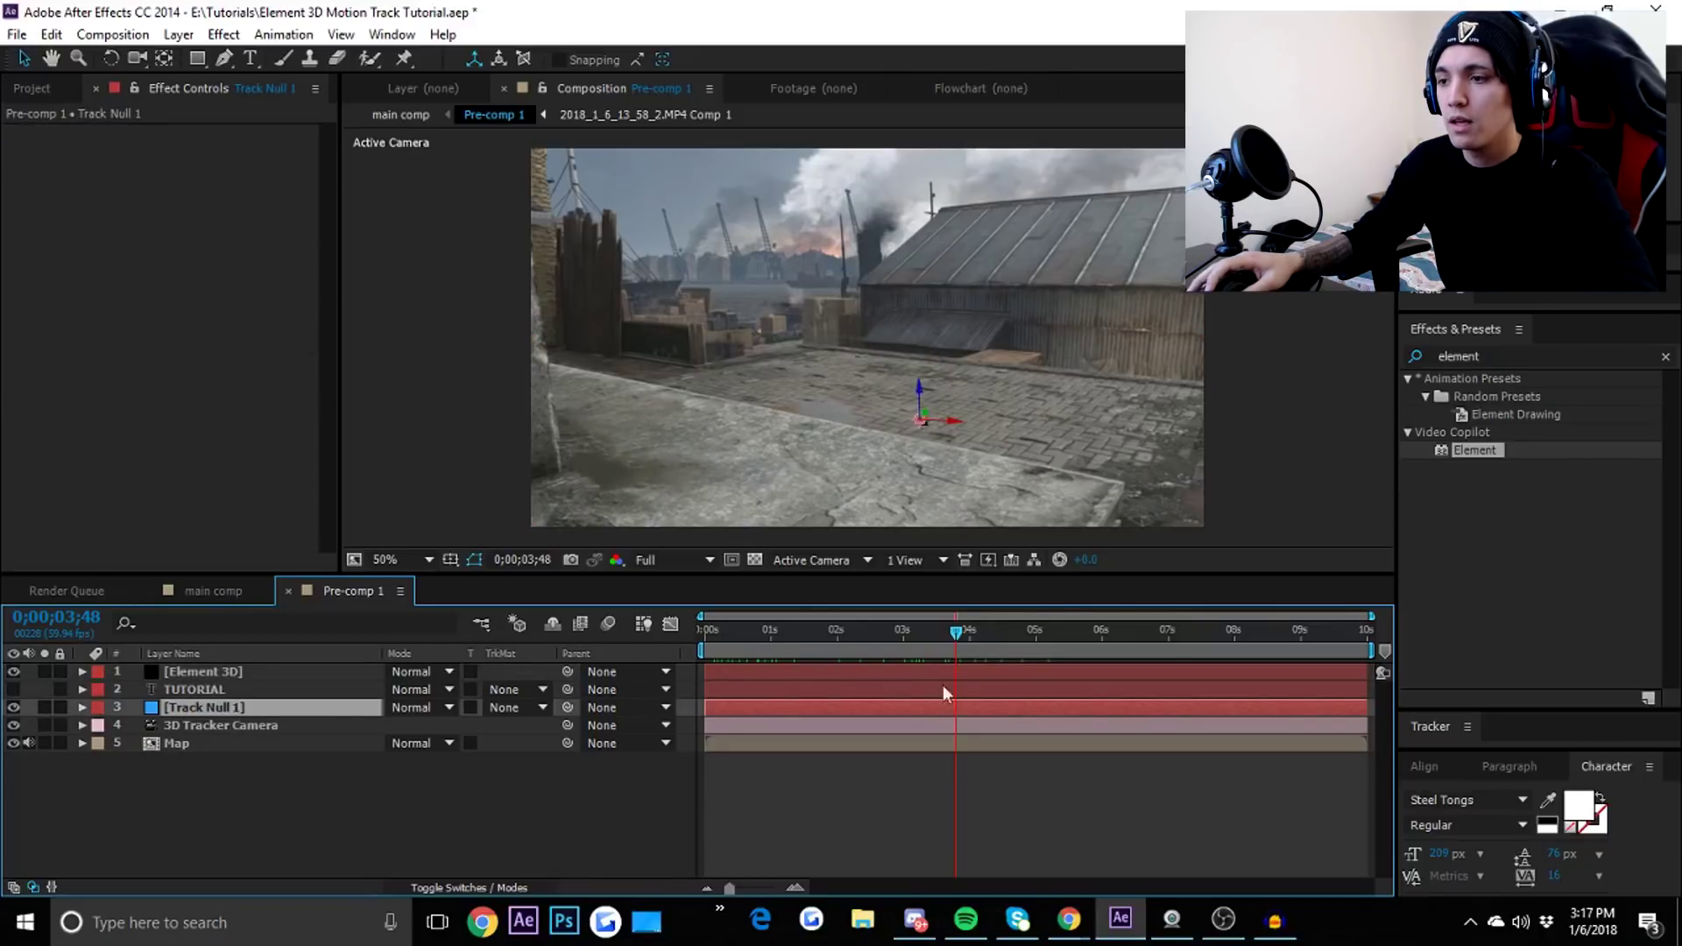
{"action": "left_click", "coordinate": [929, 456]}
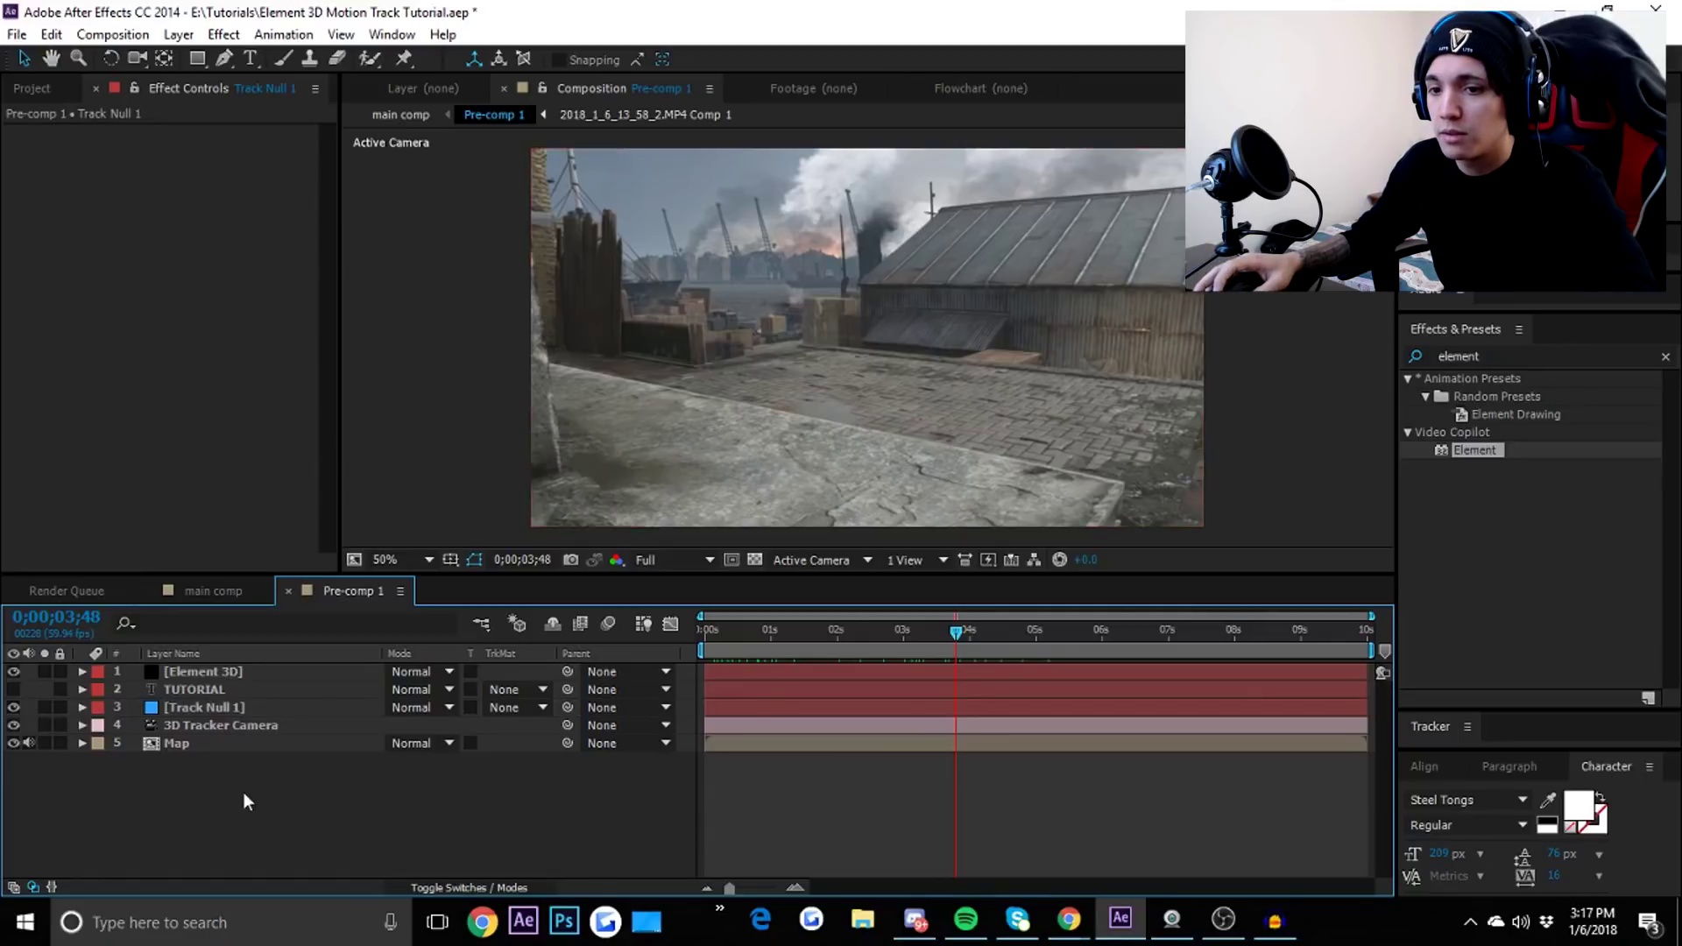
{"action": "left_click", "coordinate": [239, 706]}
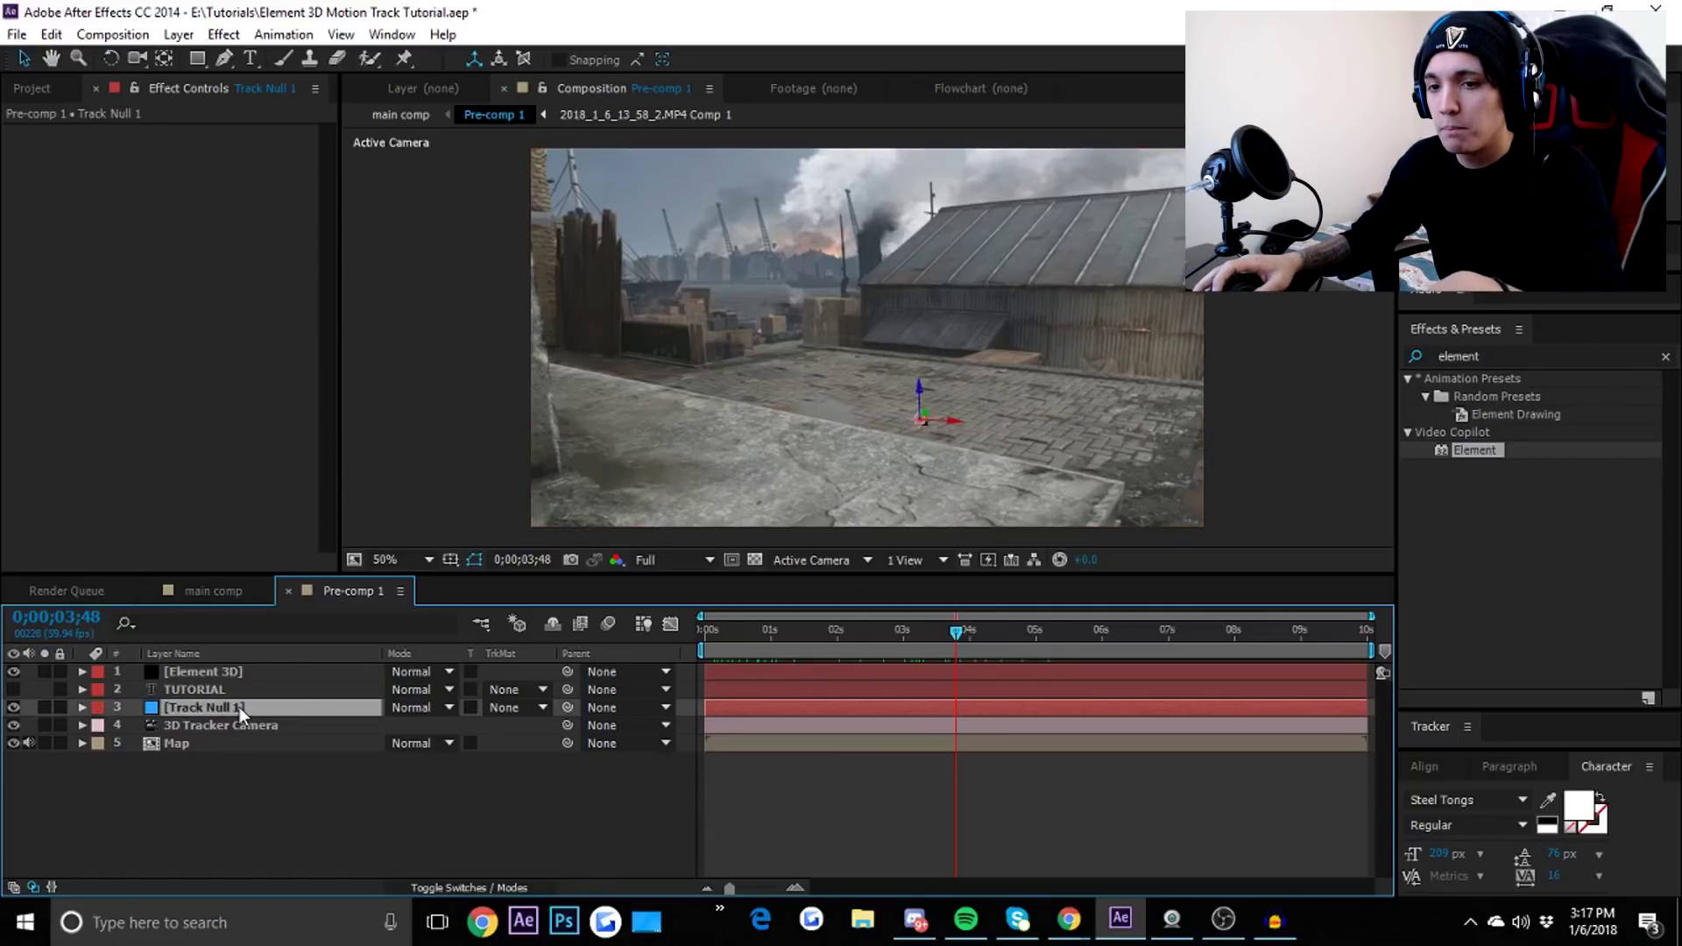
{"action": "key", "text": "p"}
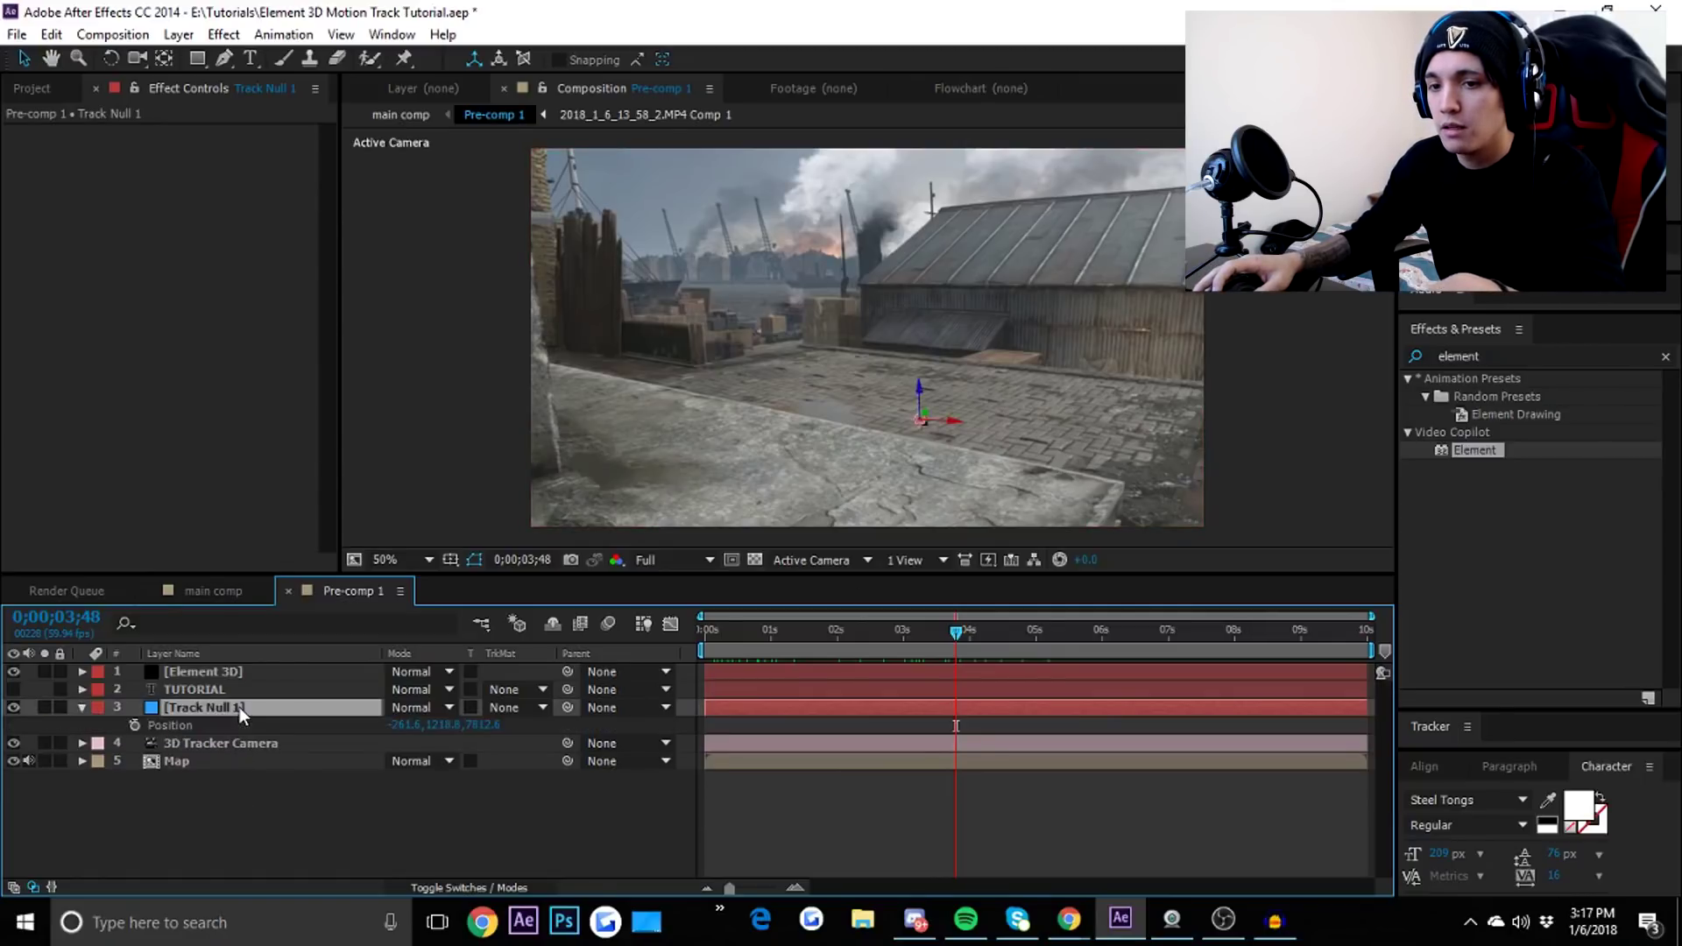
Expand the Element 3D layer's Group 1 Particle Replicator settings.
{"action": "left_click", "coordinate": [202, 672]}
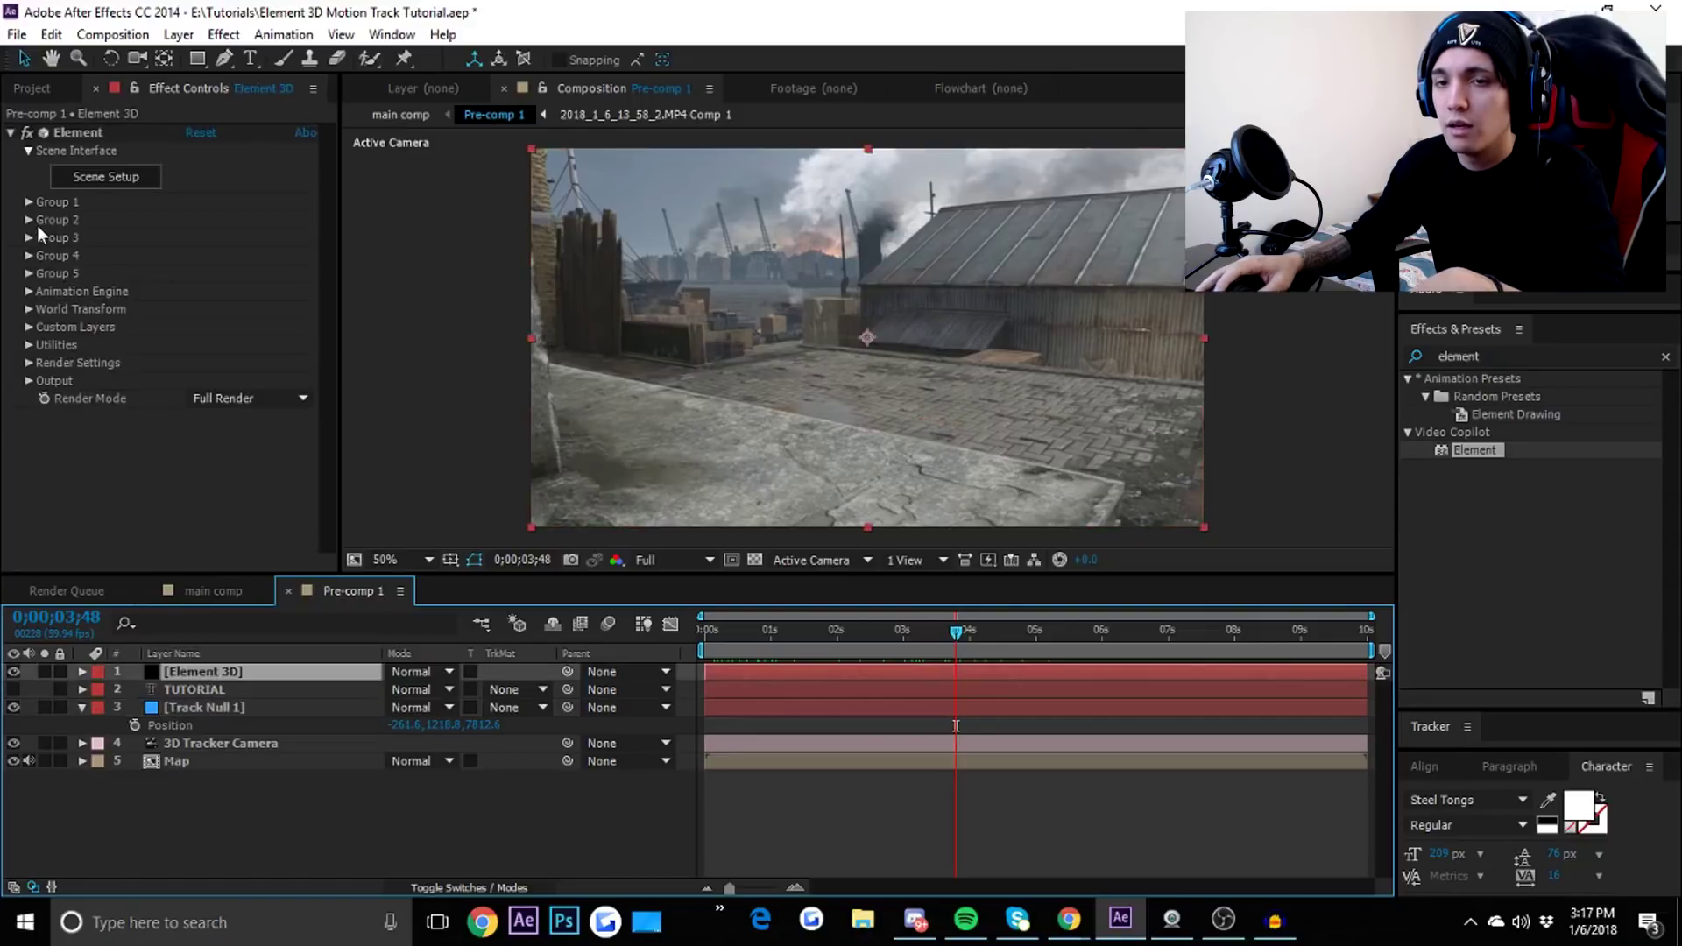
{"action": "left_click", "coordinate": [29, 202]}
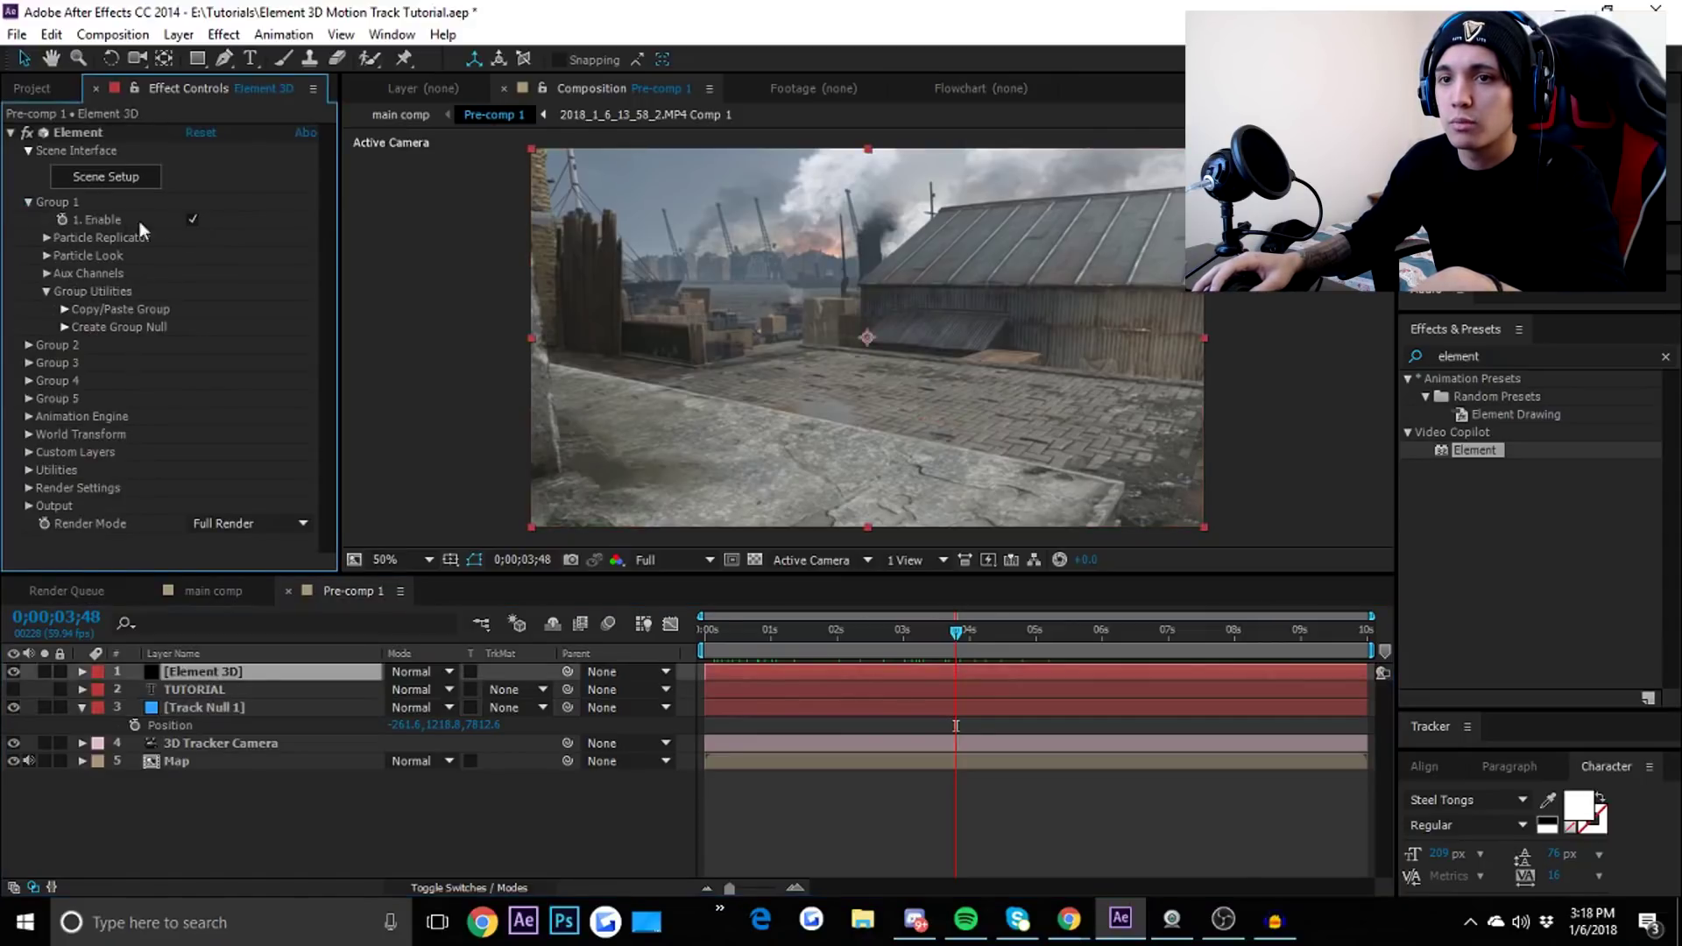
{"action": "left_click", "coordinate": [47, 292]}
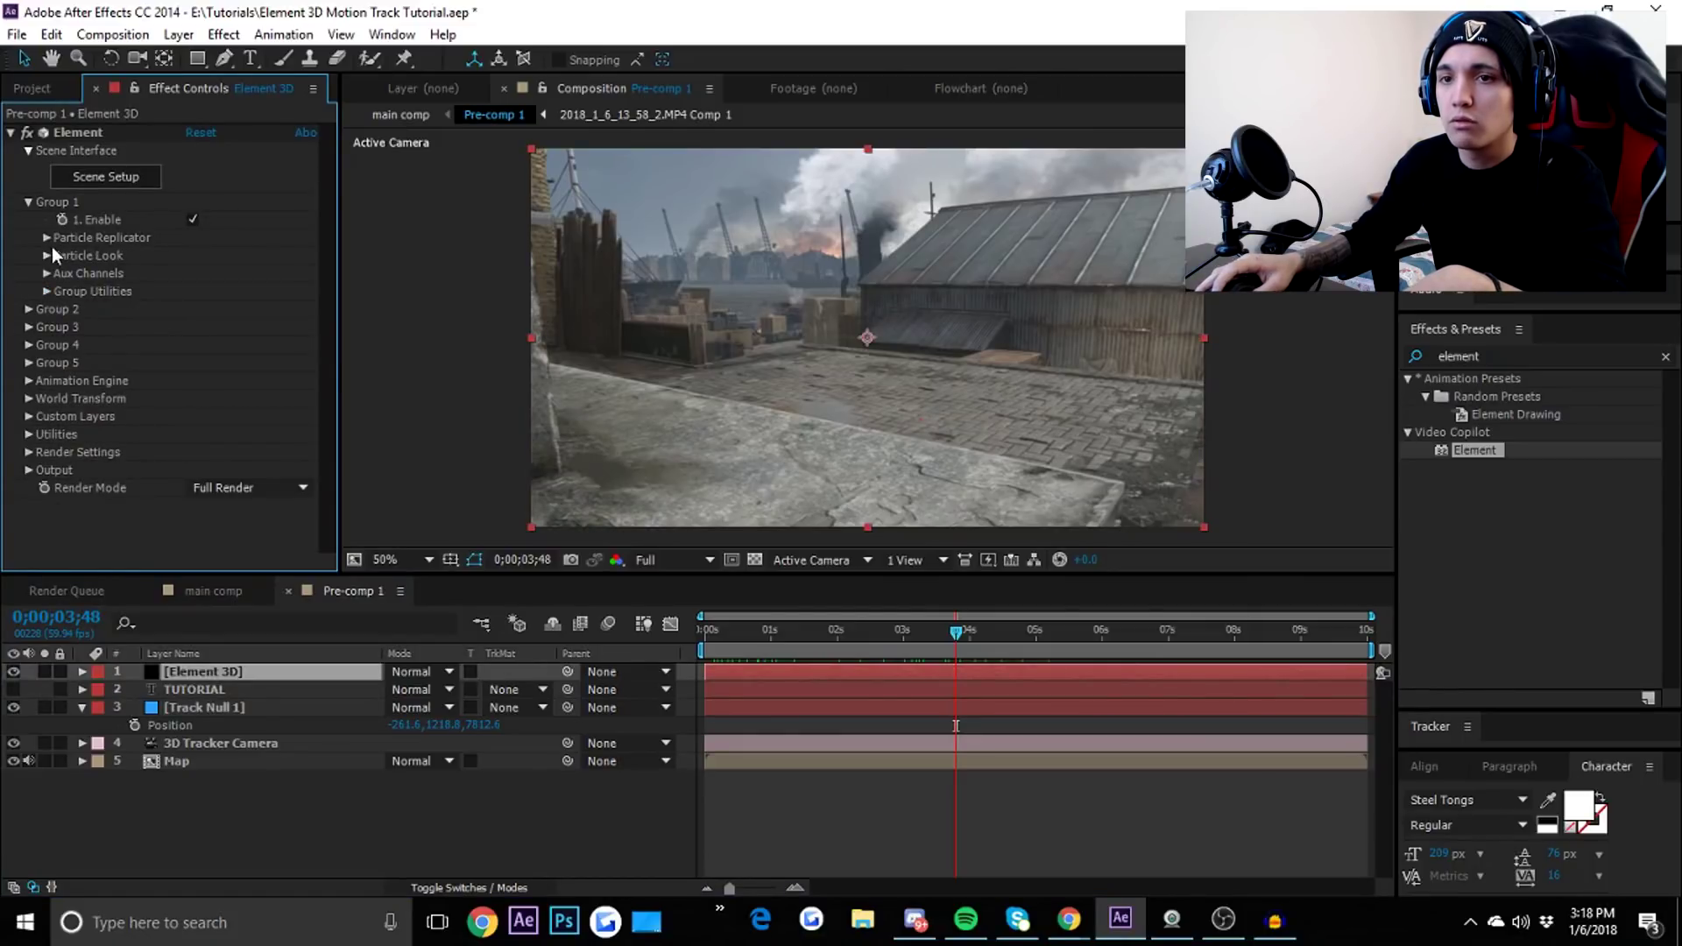
{"action": "left_click", "coordinate": [47, 239]}
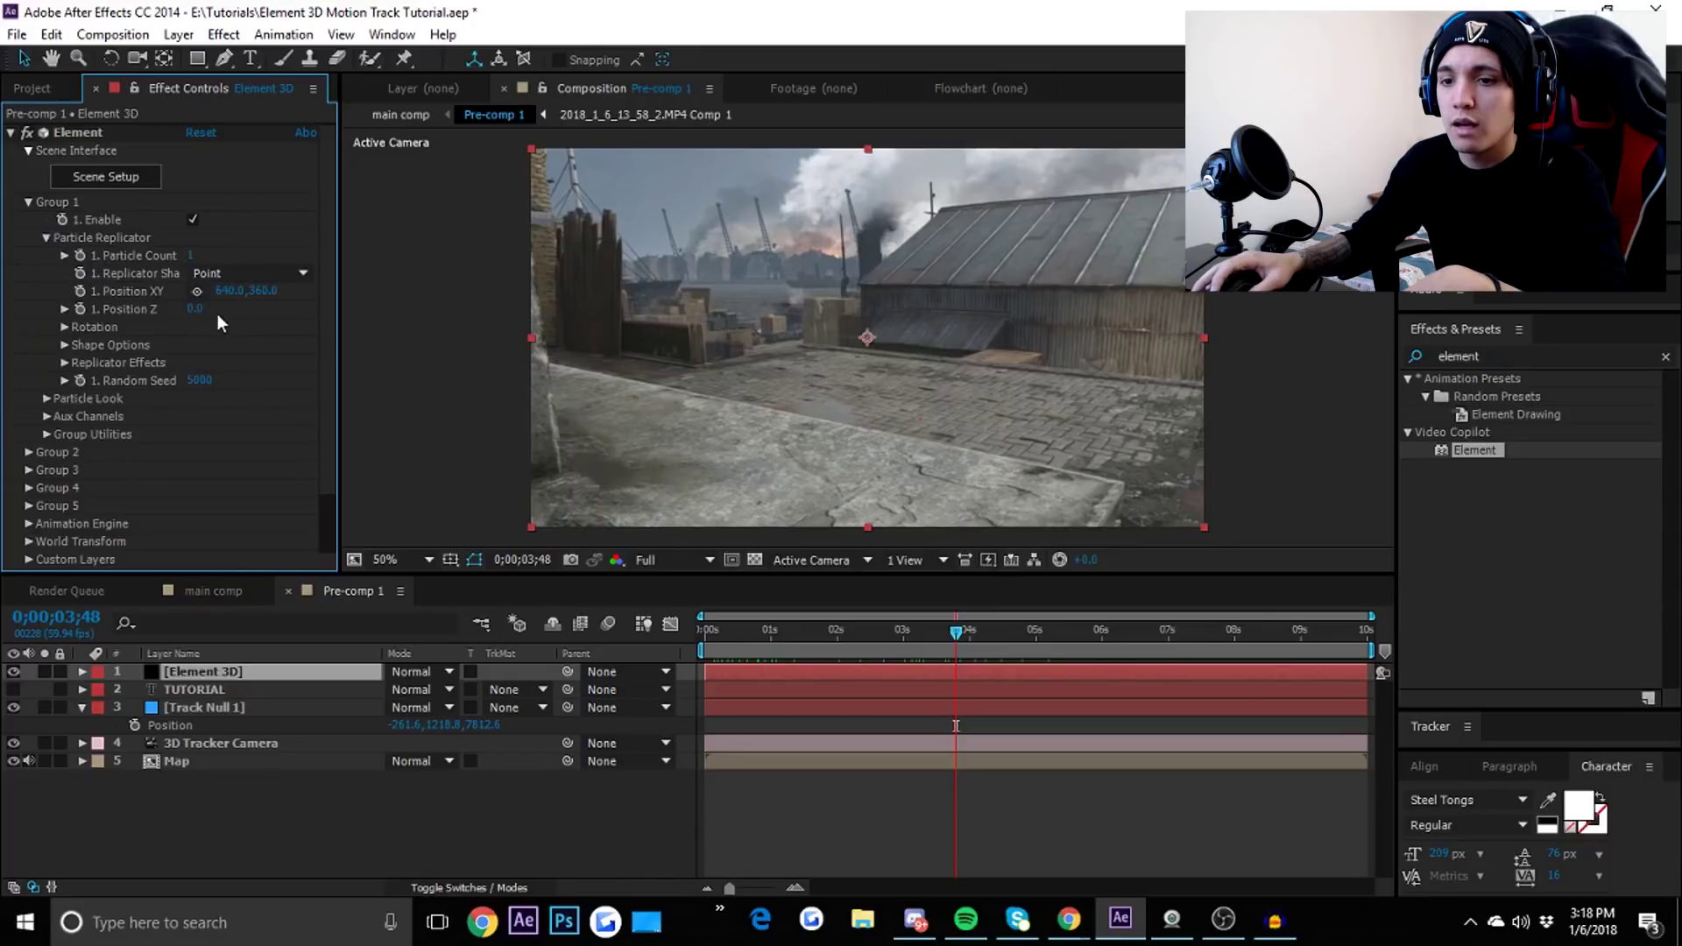
Copy the null's position into particle Position XY (-261.6, 1218.8) and Position Z (7812.6).
{"action": "left_click", "coordinate": [410, 725]}
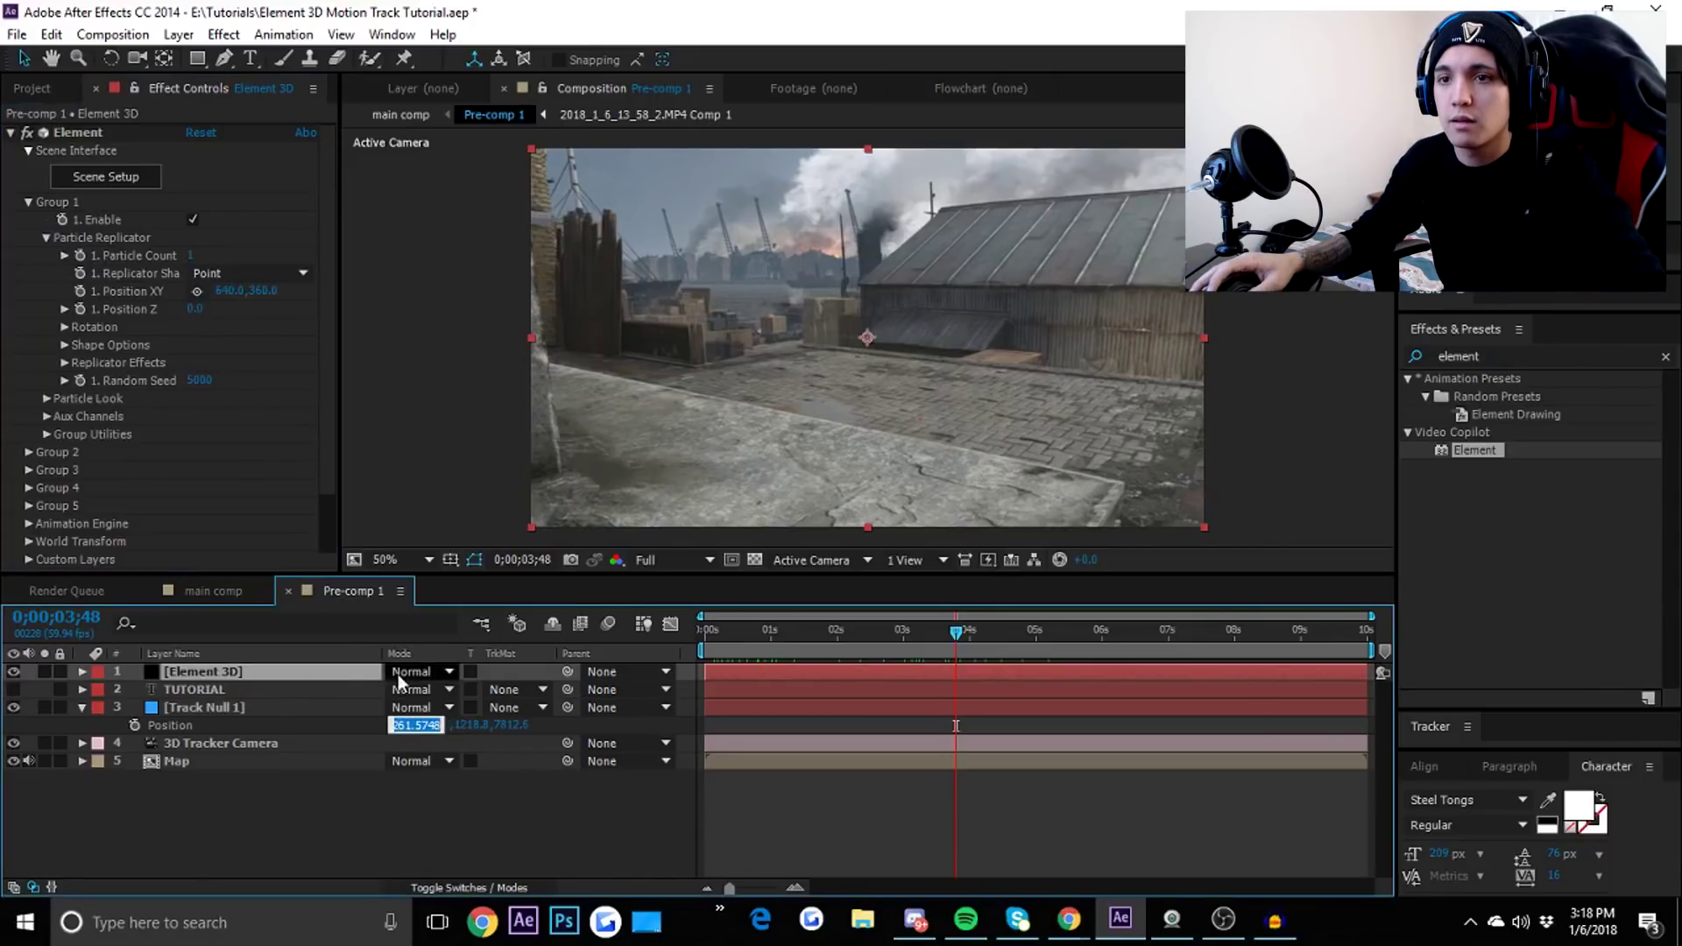
{"action": "left_click", "coordinate": [229, 292]}
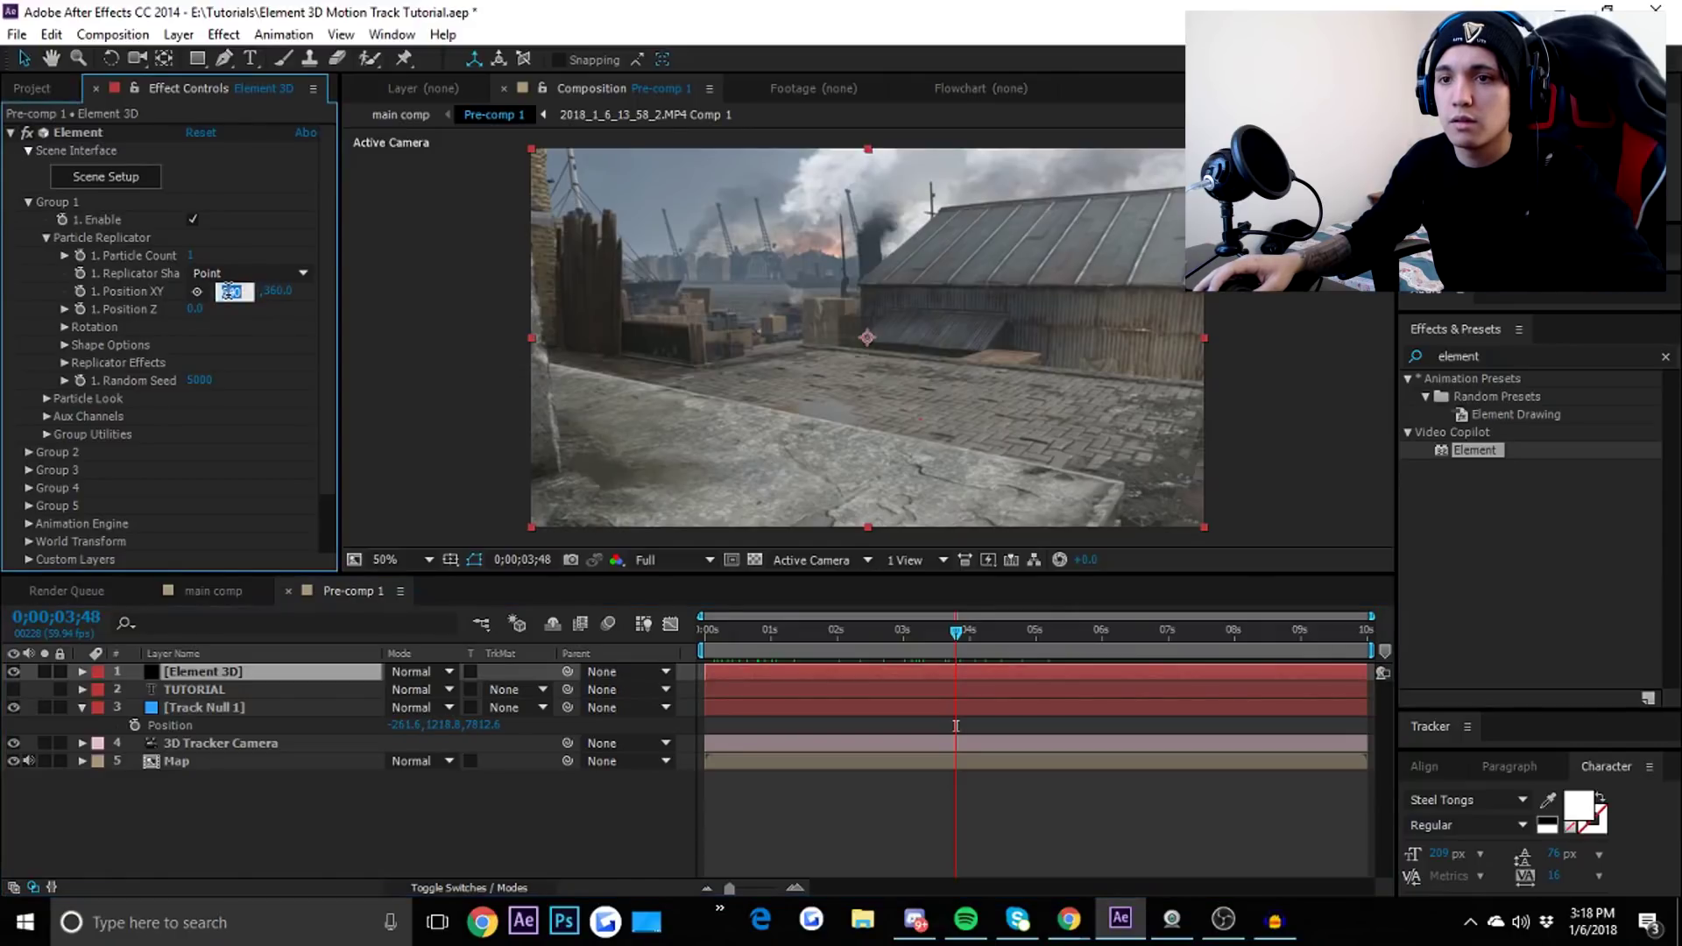
{"action": "left_click", "coordinate": [436, 726]}
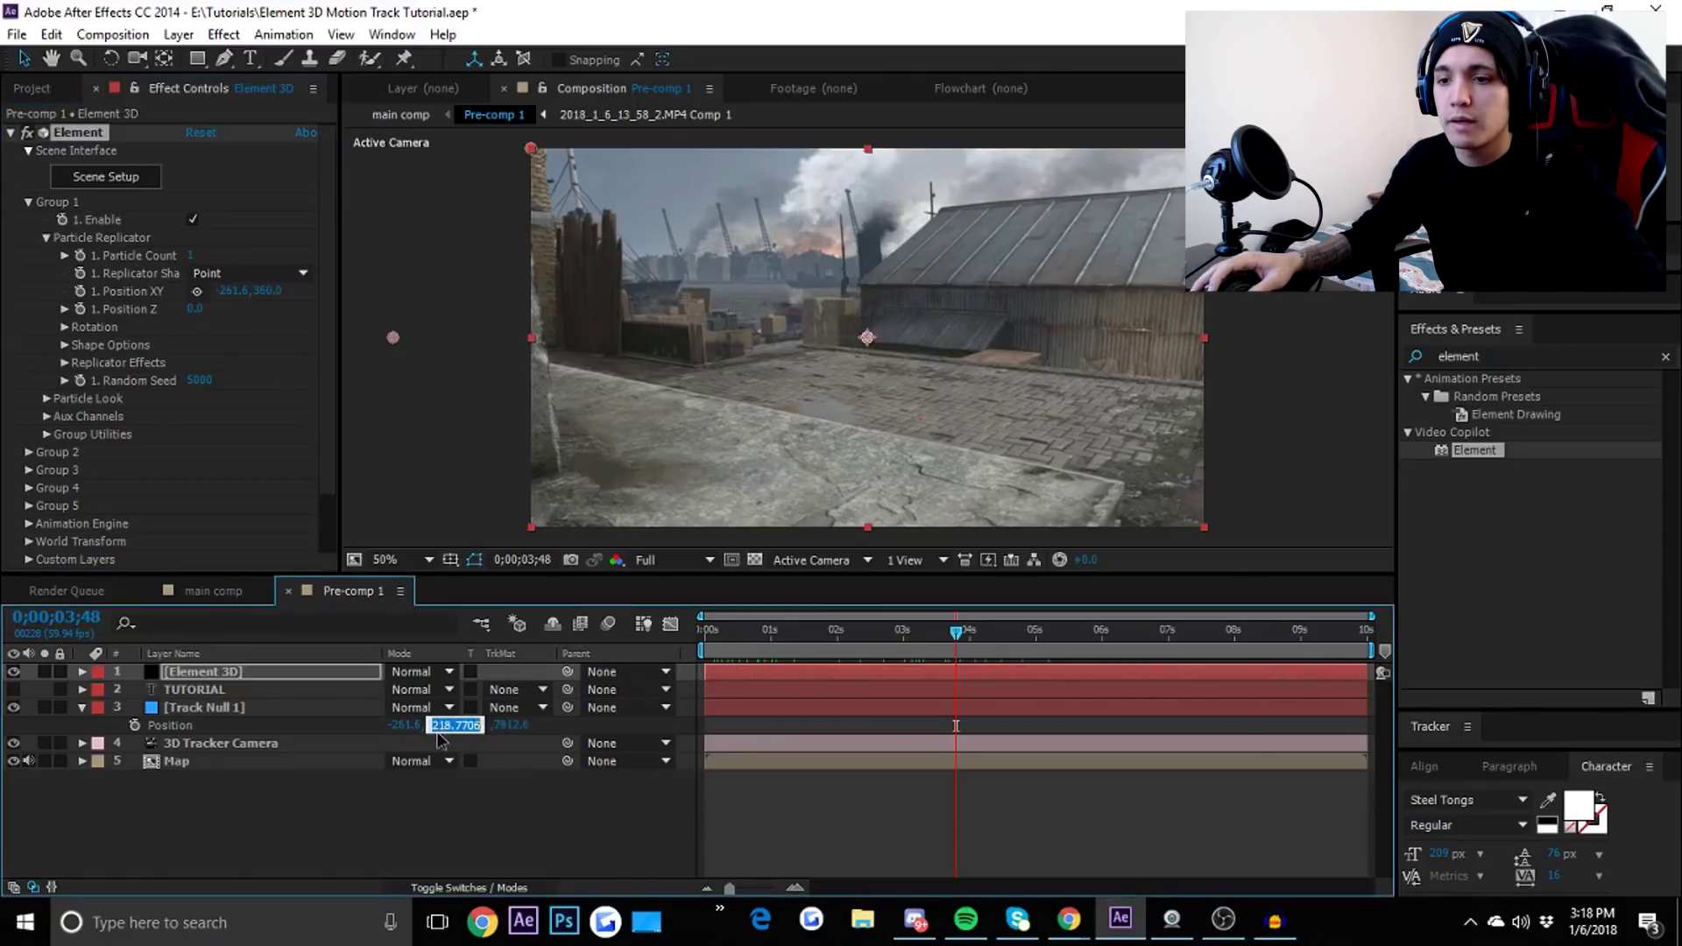
{"action": "left_click", "coordinate": [274, 291]}
{"action": "key", "text": "ctrl+v"}
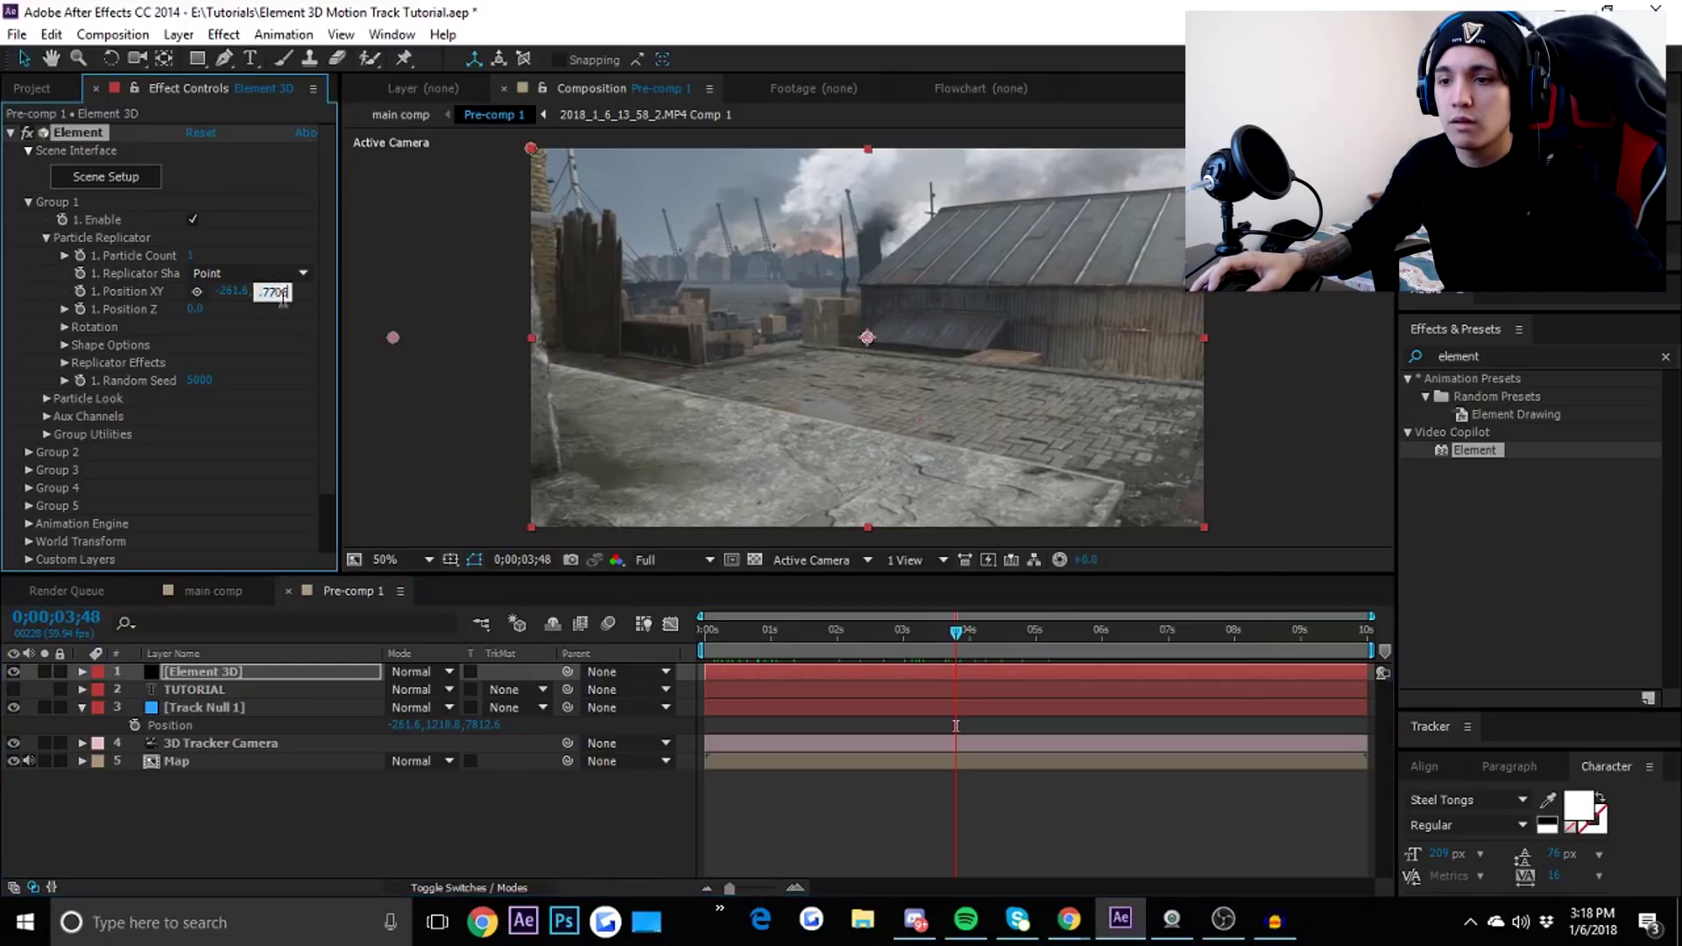
{"action": "left_click", "coordinate": [487, 727]}
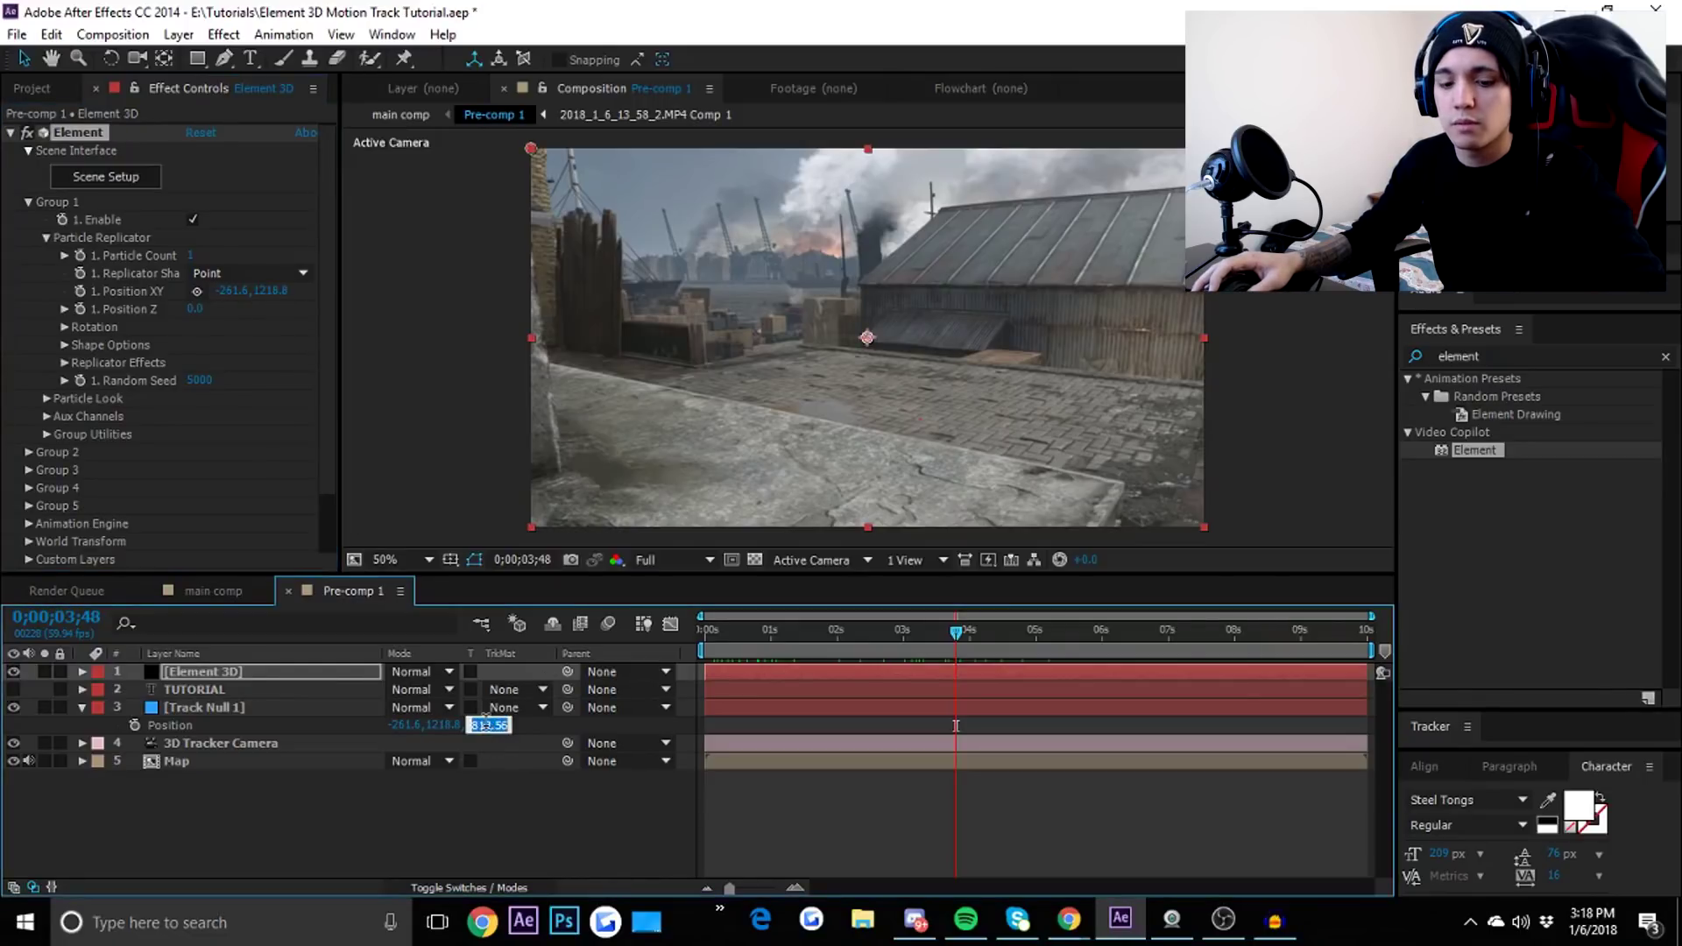
{"action": "left_click", "coordinate": [194, 309]}
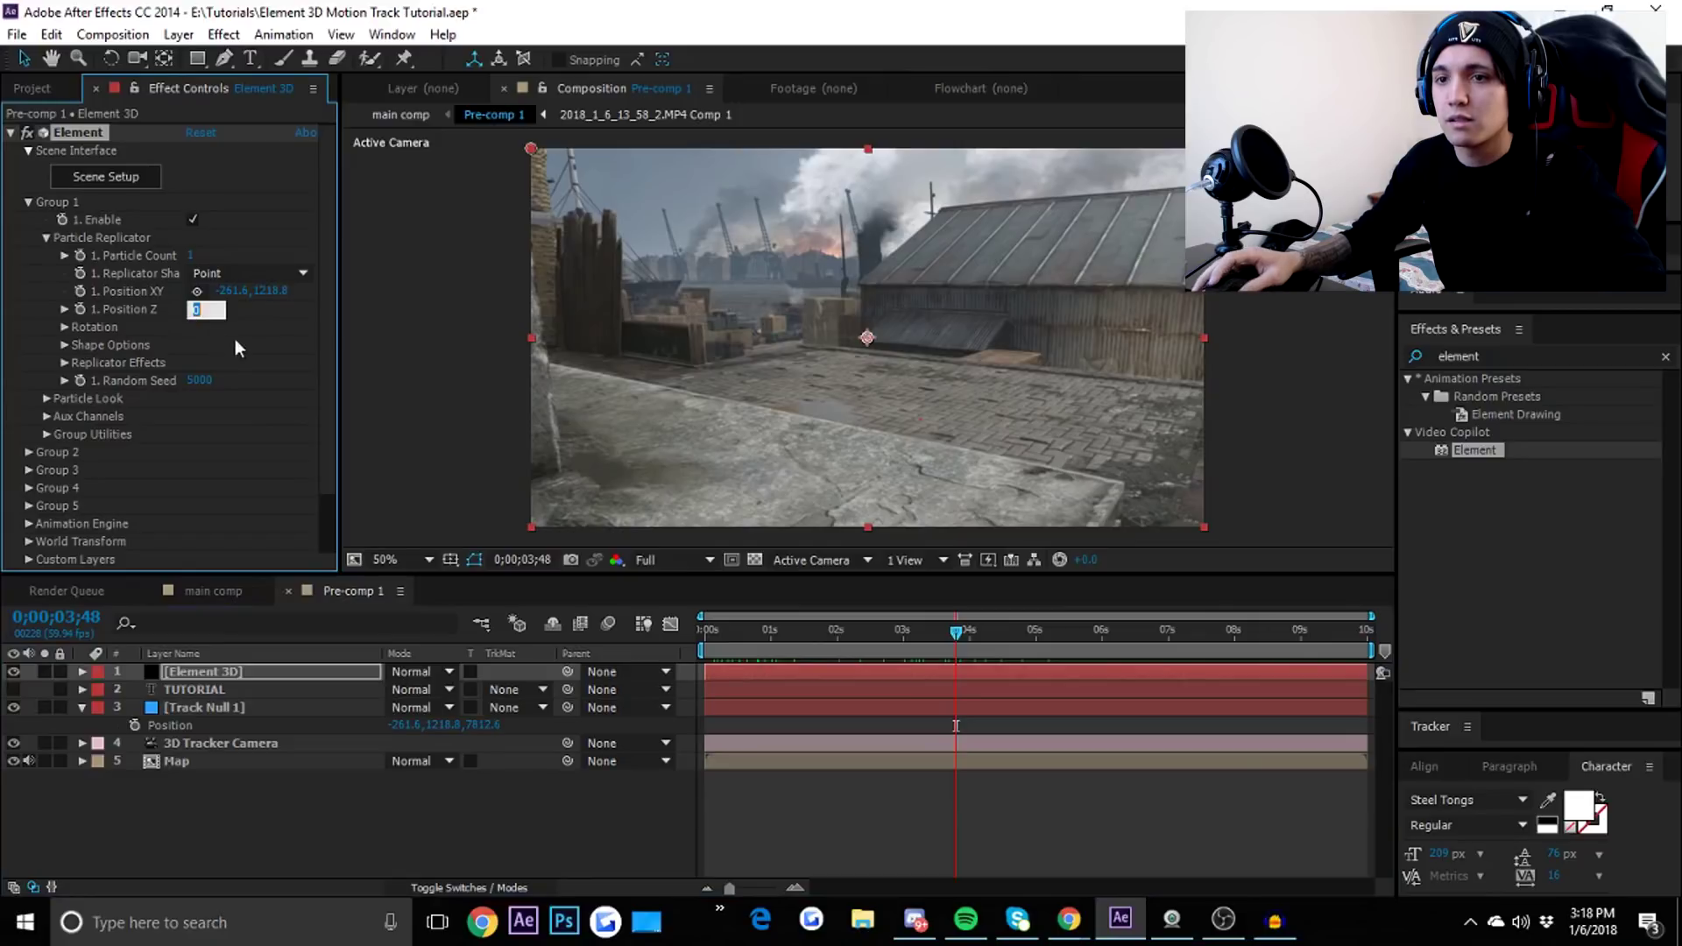
{"action": "left_click", "coordinate": [757, 796]}
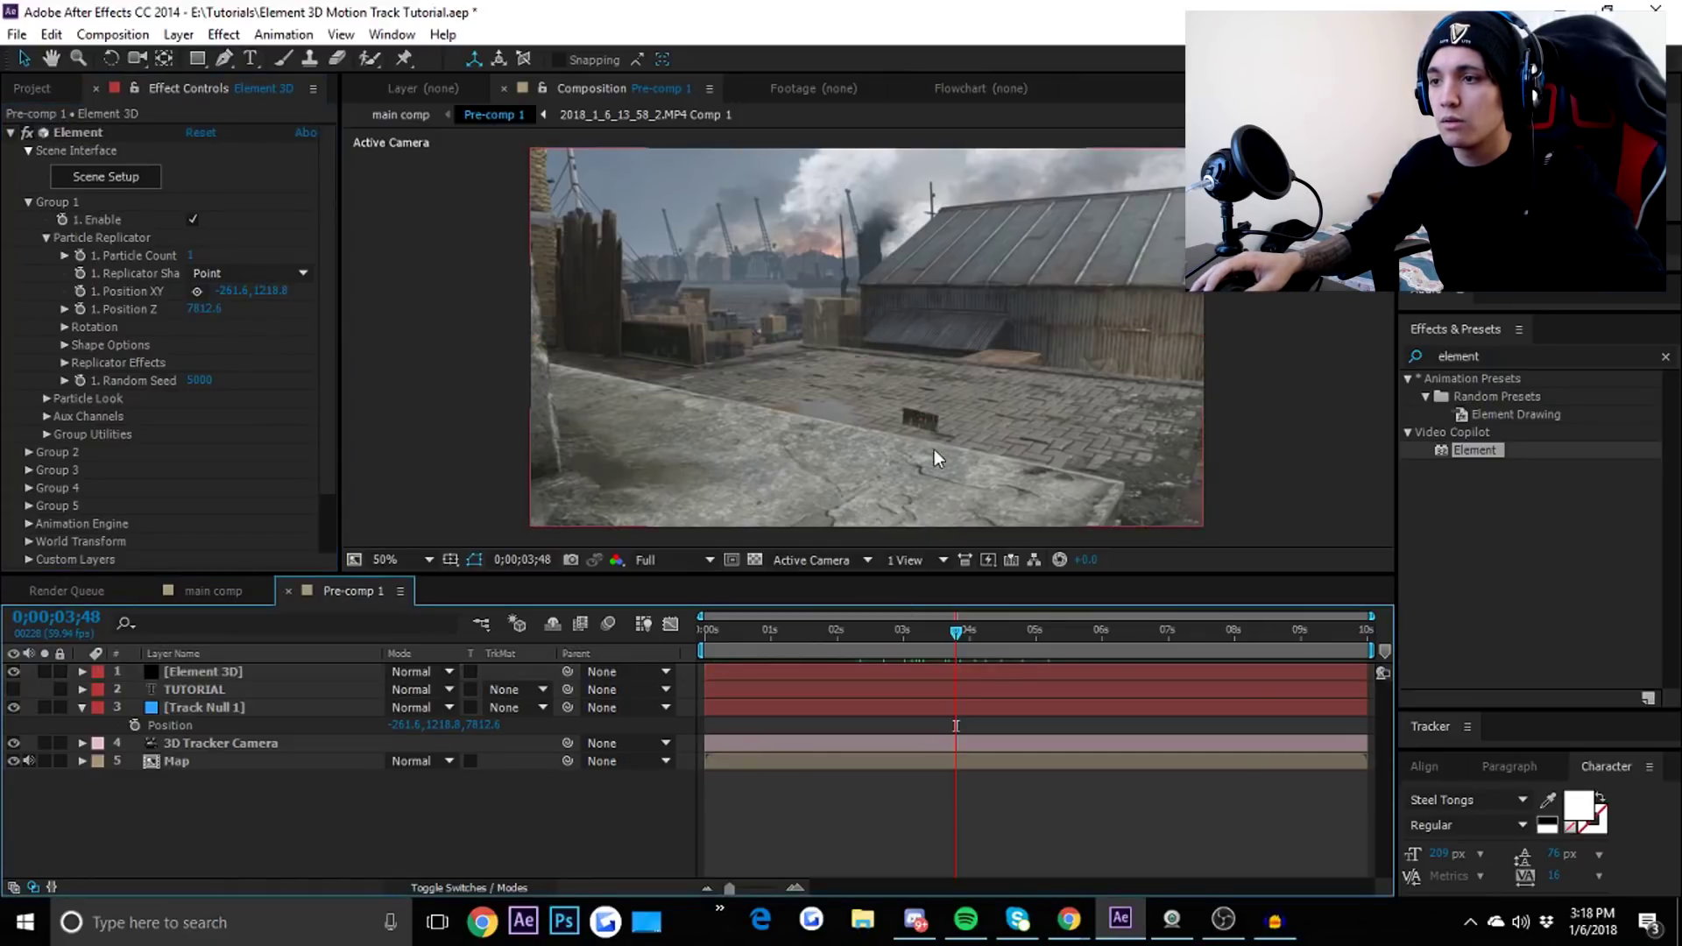
{"action": "left_click", "coordinate": [986, 424]}
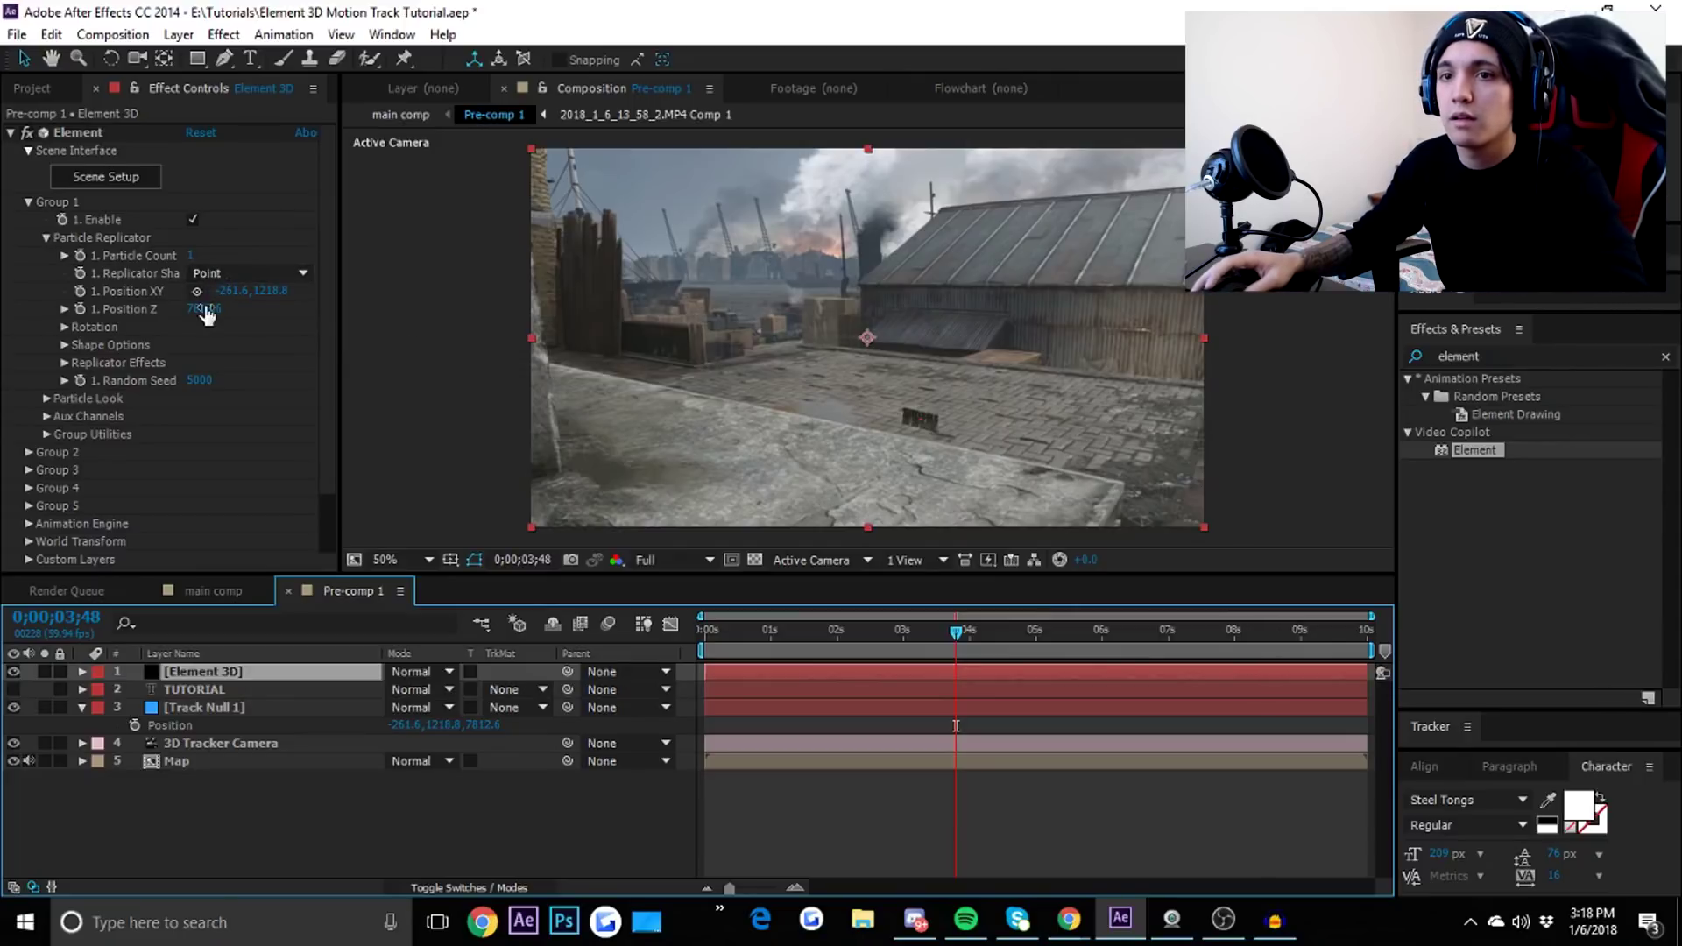
Raise Particle Size to 64.90 and adjust Position XY and Z to 8932.6 onto the street.
{"action": "left_click", "coordinate": [47, 399]}
{"action": "left_click_drag", "start_coordinate": [200, 405], "coordinate": [602, 400]}
{"action": "left_click_drag", "start_coordinate": [280, 289], "coordinate": [442, 322]}
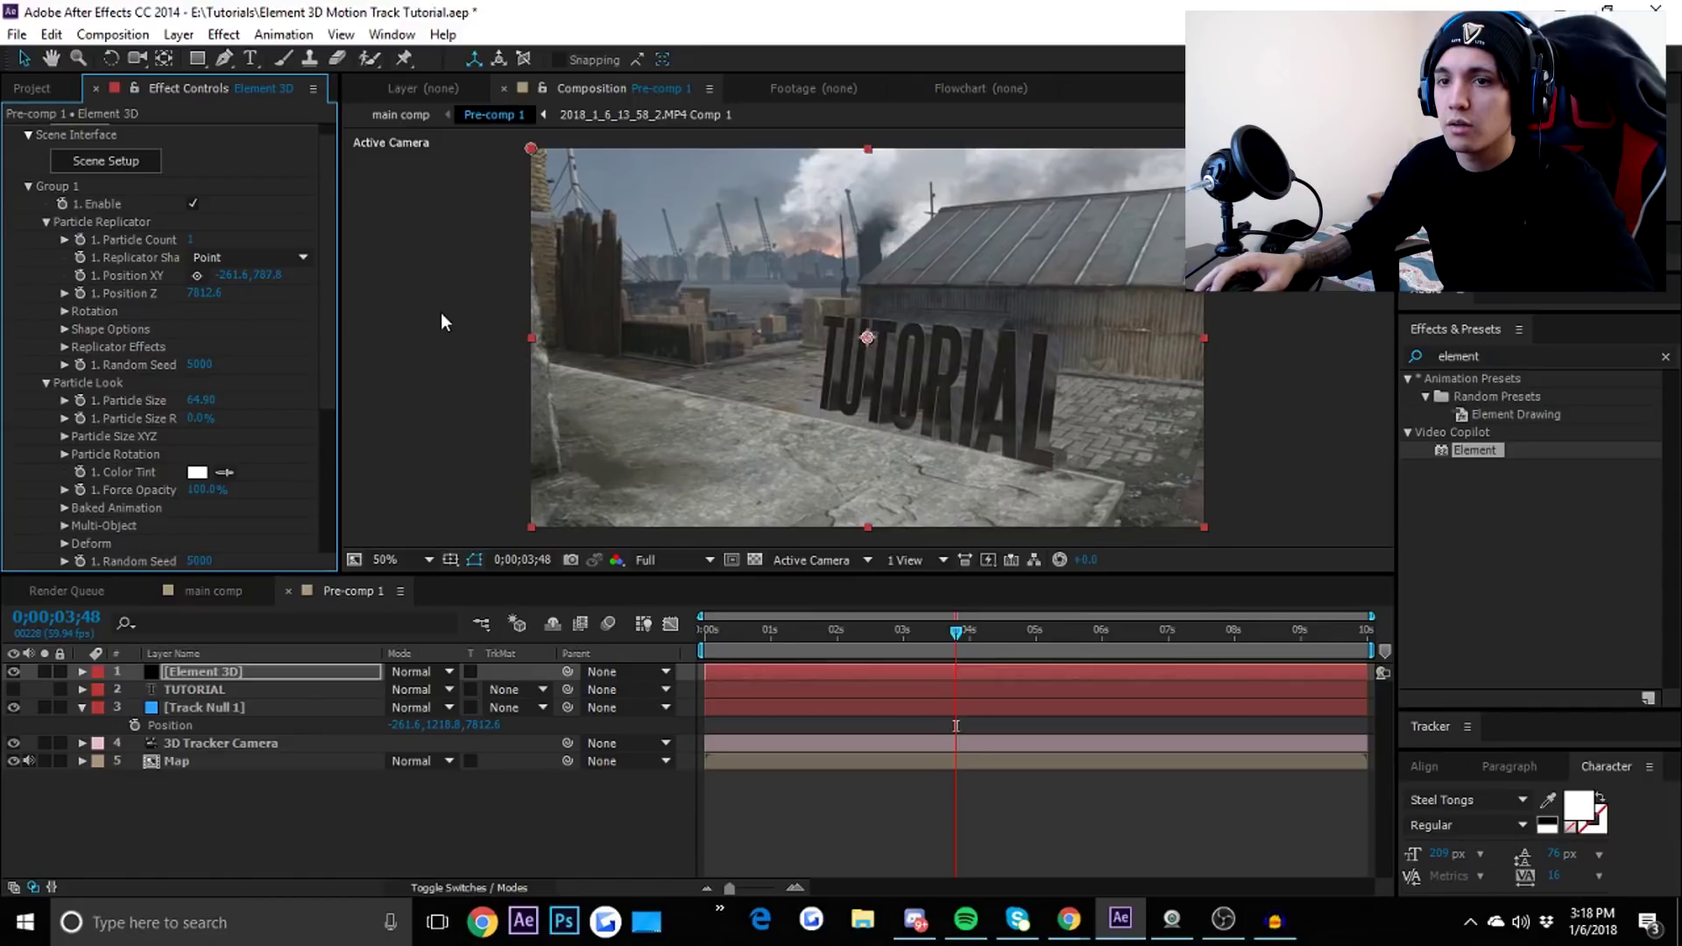
{"action": "left_click_drag", "start_coordinate": [215, 302], "coordinate": [445, 256]}
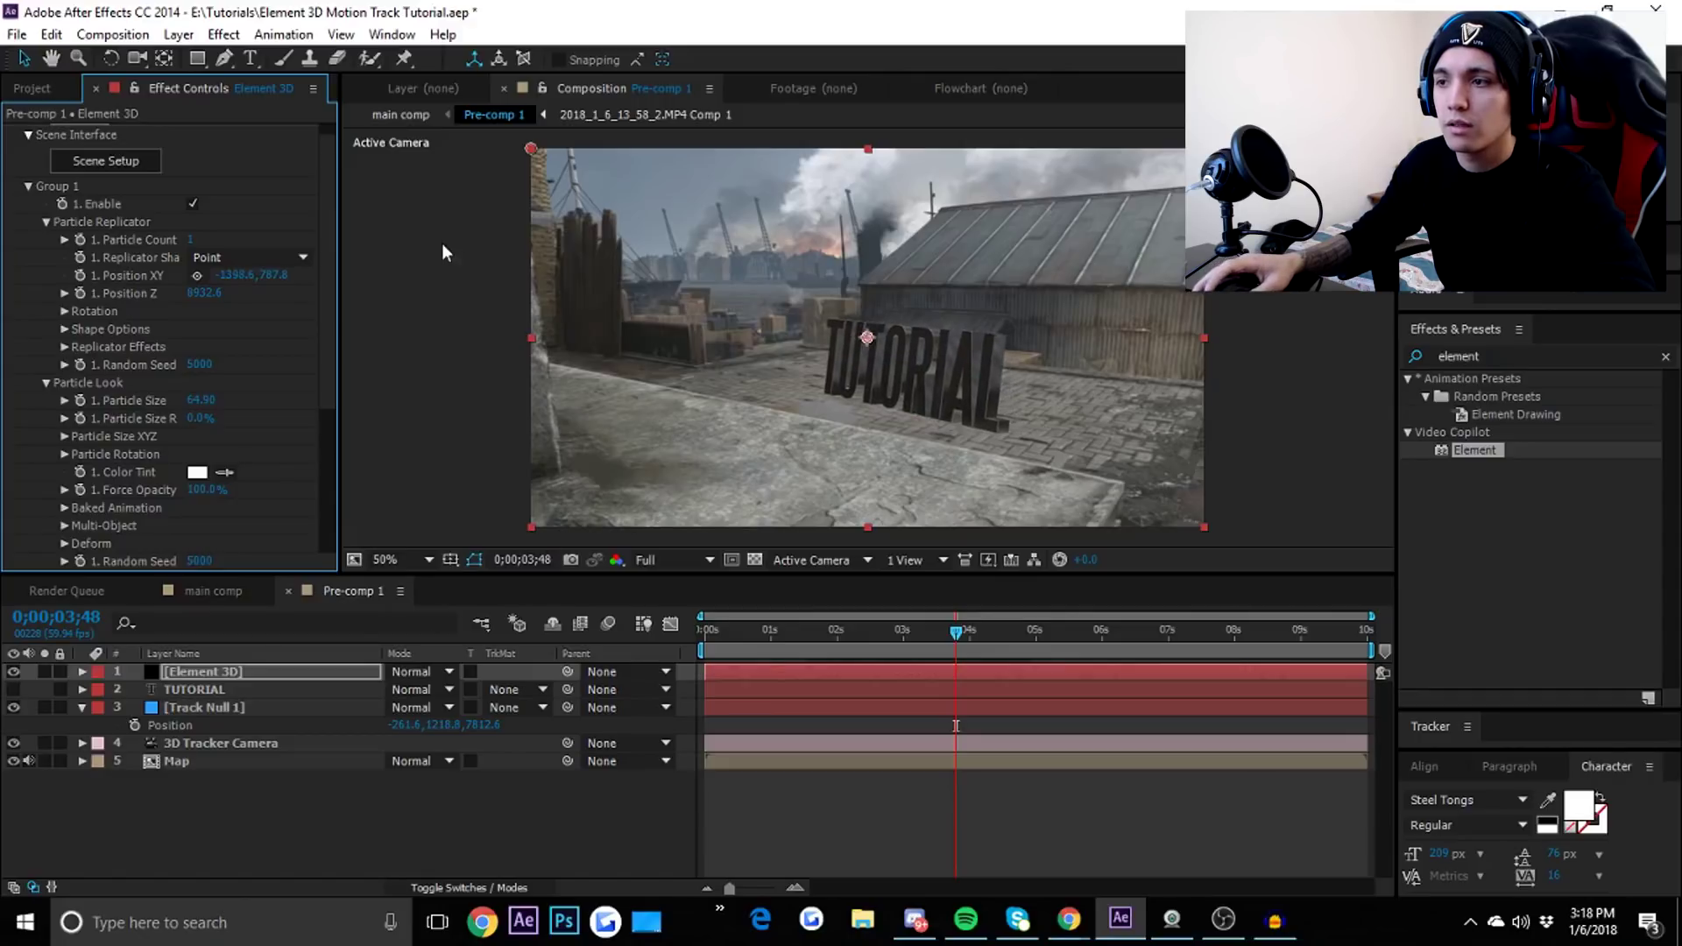
{"action": "left_click_drag", "start_coordinate": [272, 274], "coordinate": [282, 329]}
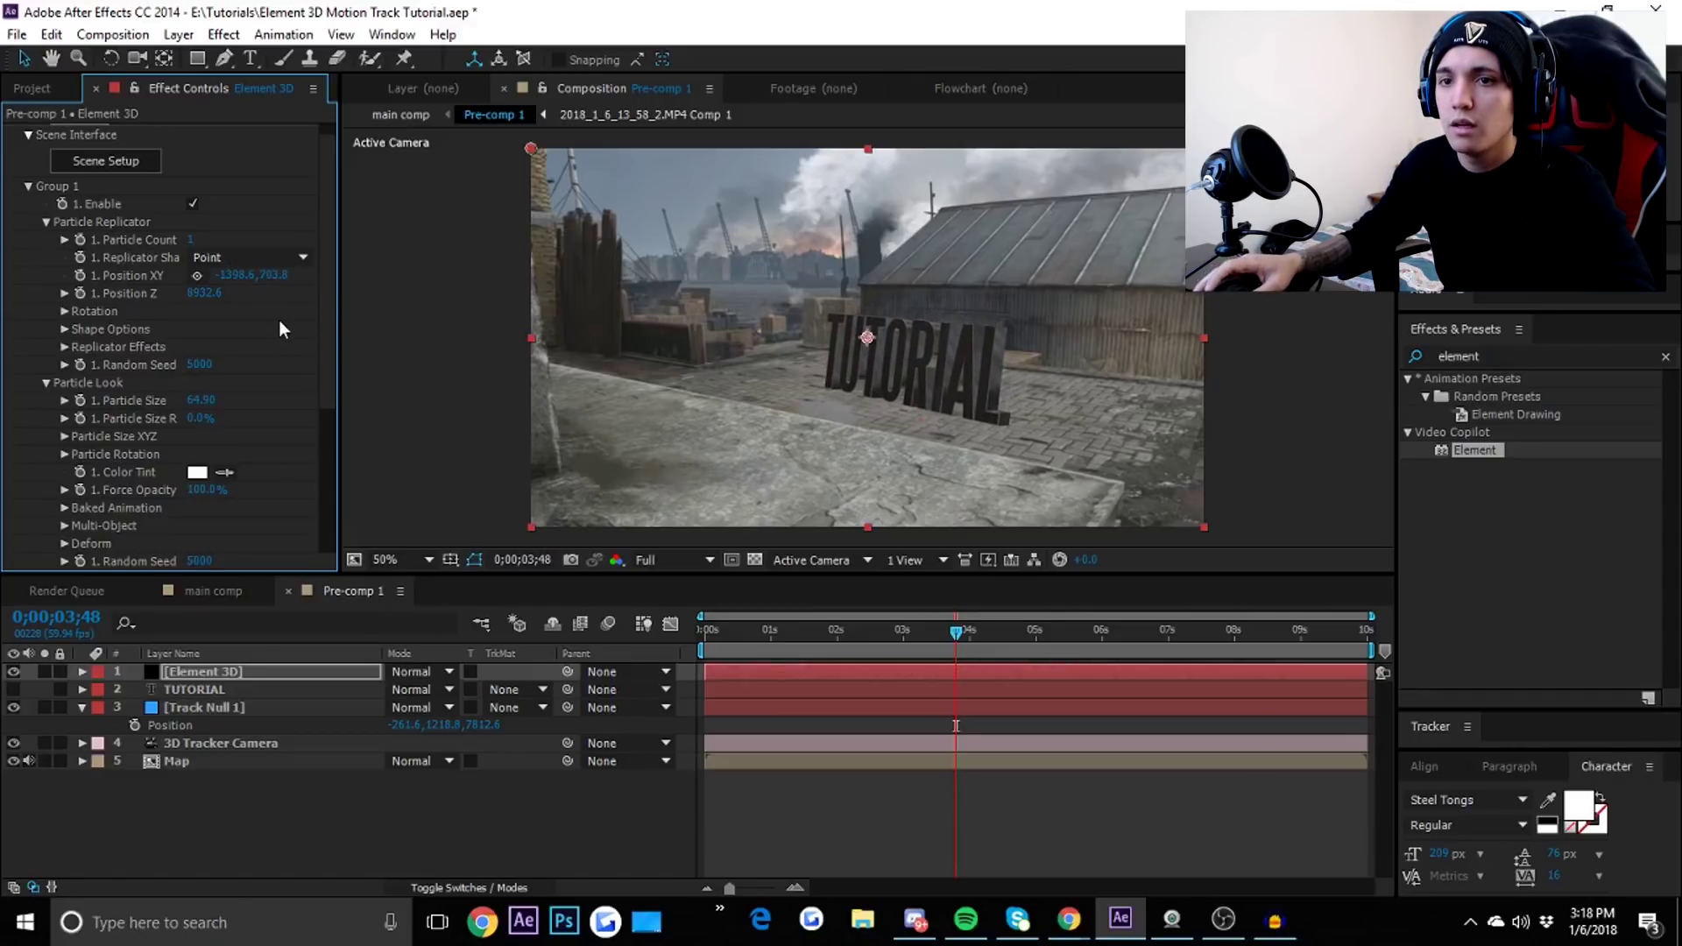
Ease the TUTORIAL text's Y rotation to -10° in the particle Rotation settings.
{"action": "left_click", "coordinate": [63, 312]}
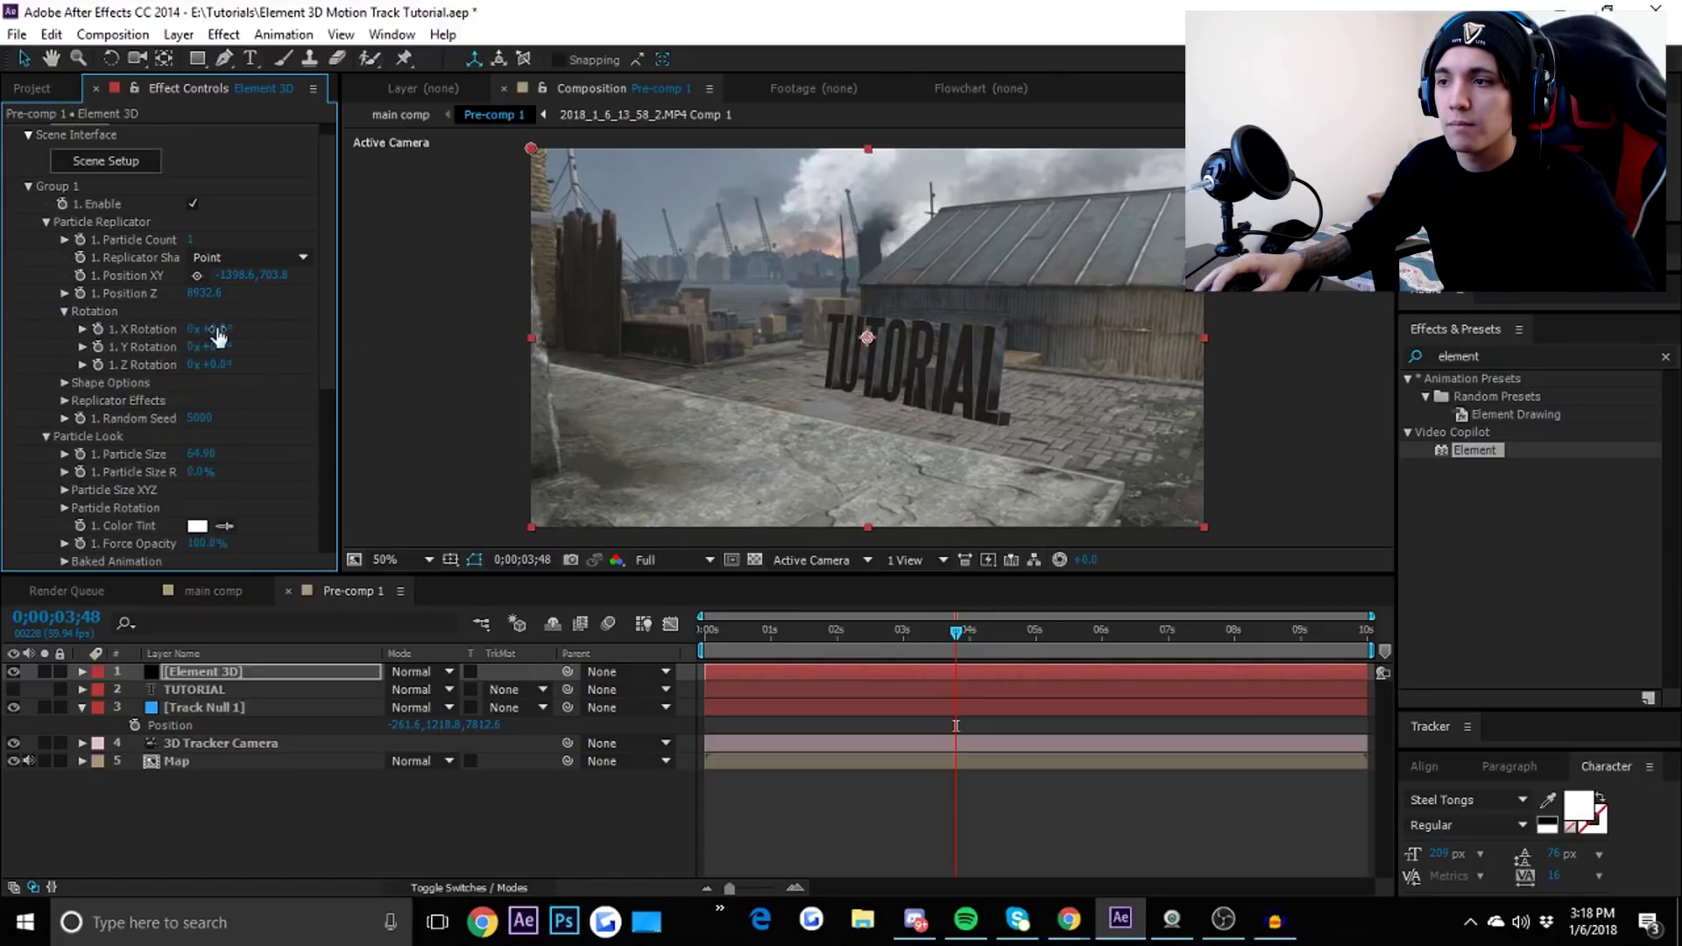
{"action": "mouse_move", "coordinate": [206, 327]}
{"action": "left_mouse_down"}
{"action": "mouse_move", "coordinate": [225, 325]}
{"action": "mouse_move", "coordinate": [189, 345]}
{"action": "left_mouse_up"}
{"action": "left_click", "coordinate": [1016, 788]}
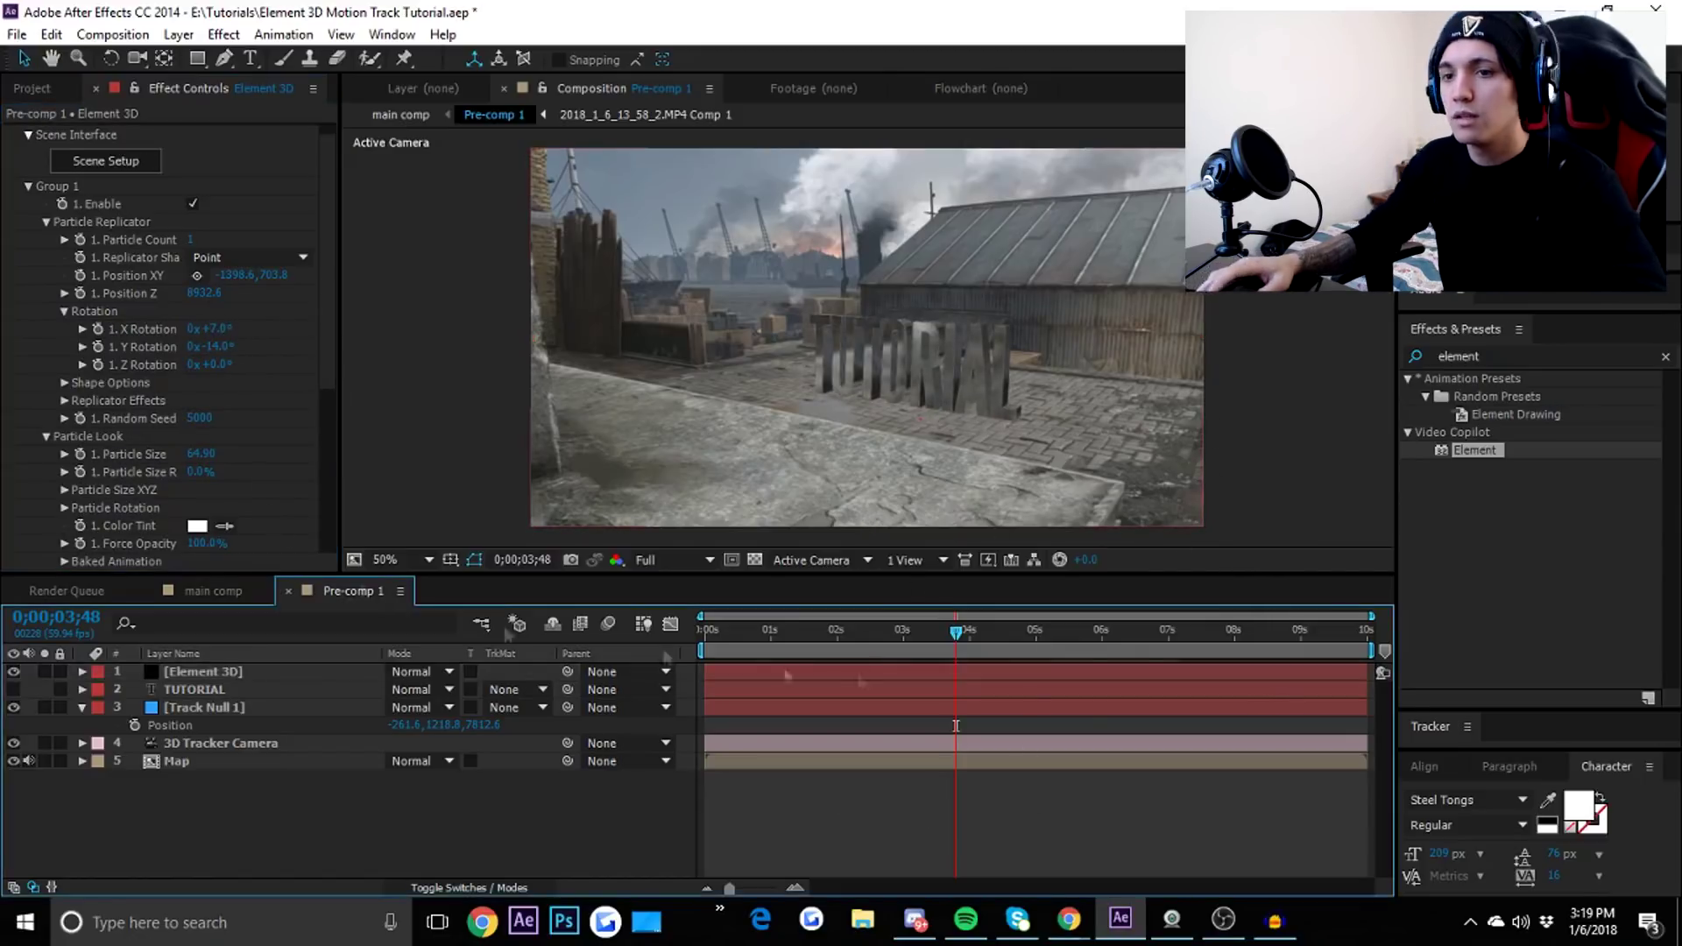
{"action": "left_click", "coordinate": [968, 652]}
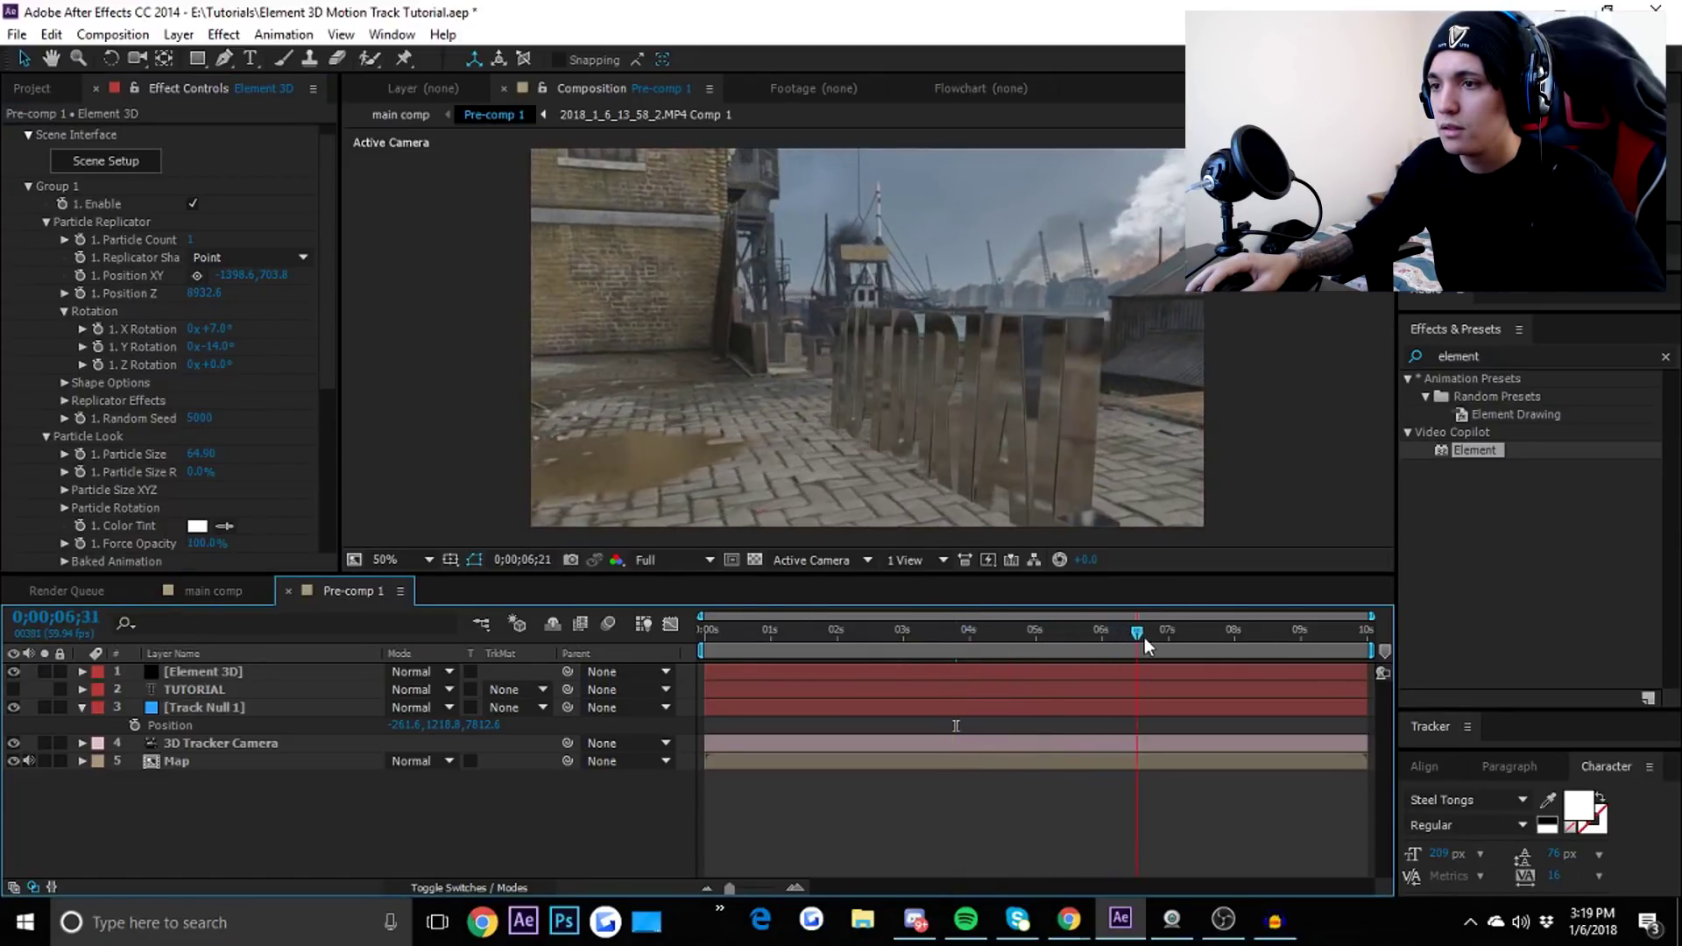
Shift the text along the street to Position XY -1338.6, 703.8, checking earlier frames.
{"action": "mouse_move", "coordinate": [1163, 637]}
{"action": "left_mouse_down"}
{"action": "mouse_move", "coordinate": [1045, 629]}
{"action": "mouse_move", "coordinate": [1176, 631]}
{"action": "left_mouse_up"}
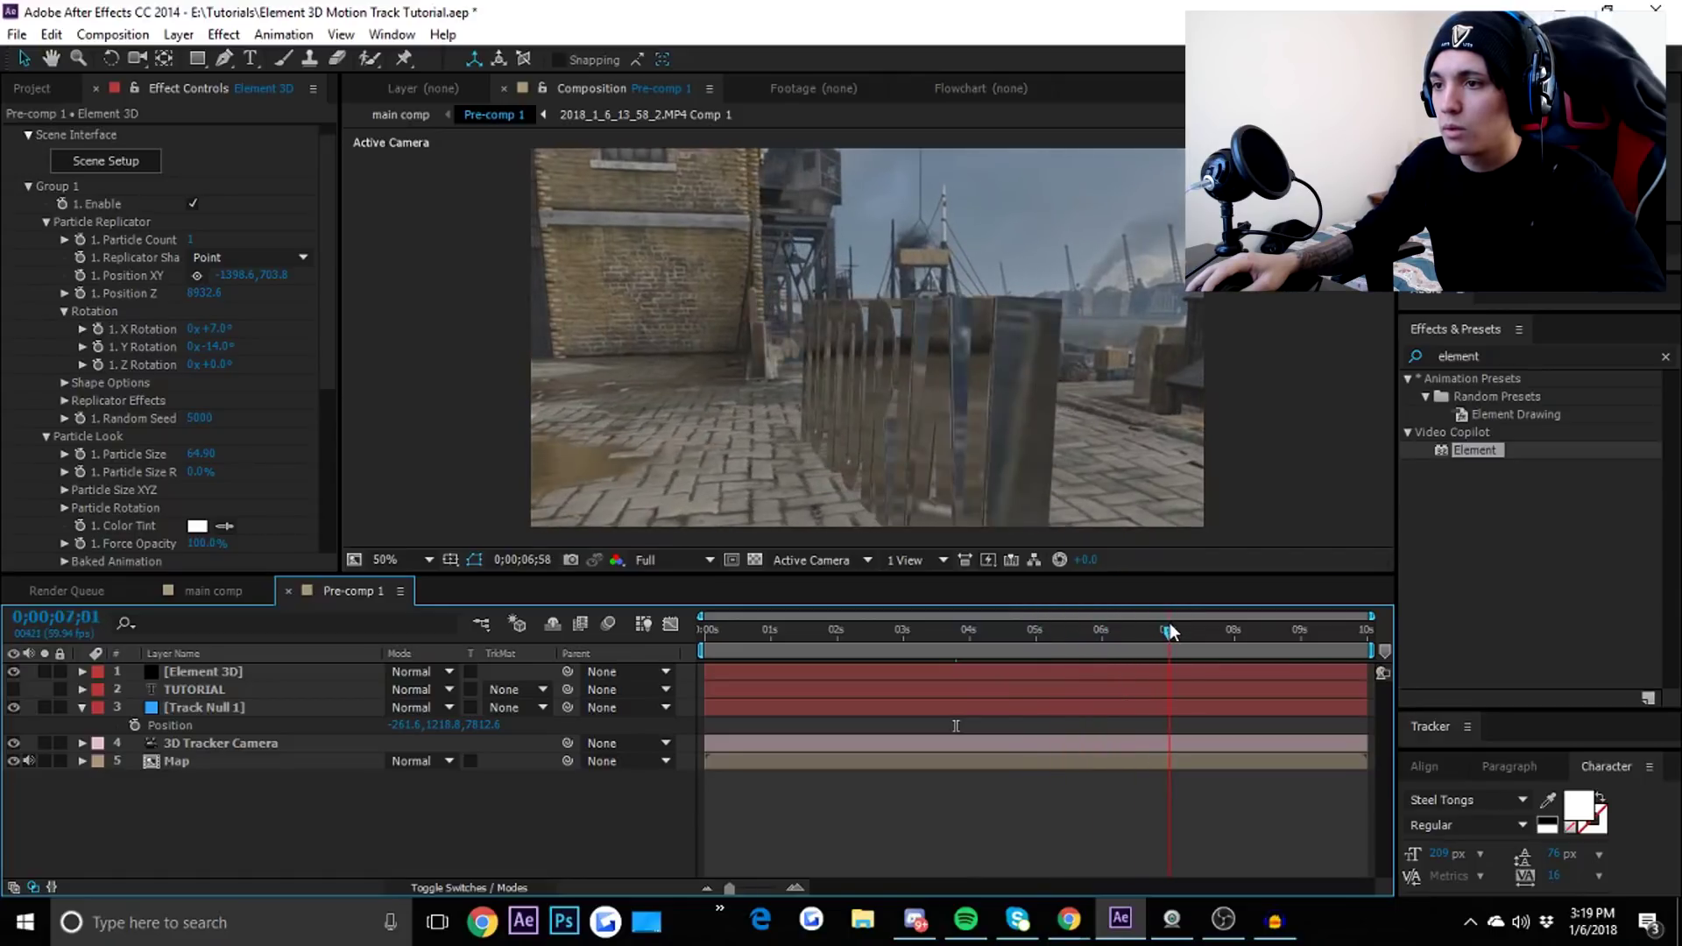
{"action": "left_click_drag", "start_coordinate": [244, 282], "coordinate": [232, 371]}
{"action": "left_click_drag", "start_coordinate": [1176, 674], "coordinate": [995, 632]}
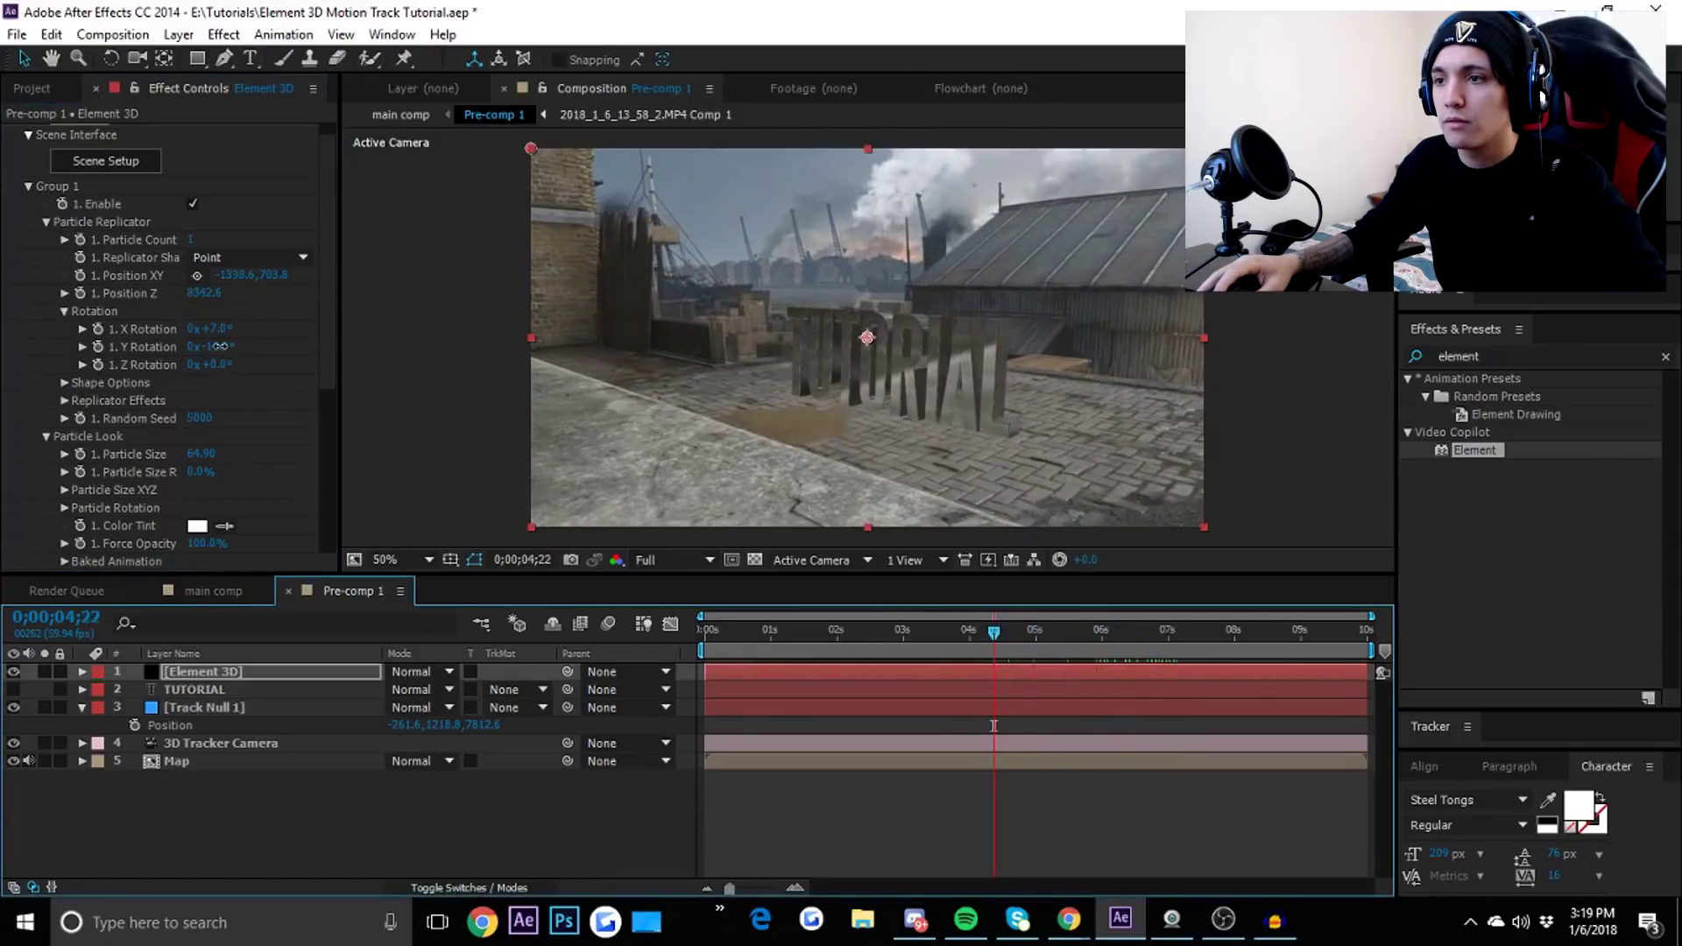
Set the text's Y rotation to -12°, then refine it to about -5.9°, checking frames.
{"action": "left_click", "coordinate": [224, 346]}
{"action": "left_click_drag", "start_coordinate": [1001, 633], "coordinate": [1179, 617]}
{"action": "left_click", "coordinate": [224, 347]}
{"action": "type", "text": "-12"}
{"action": "key", "text": "Return"}
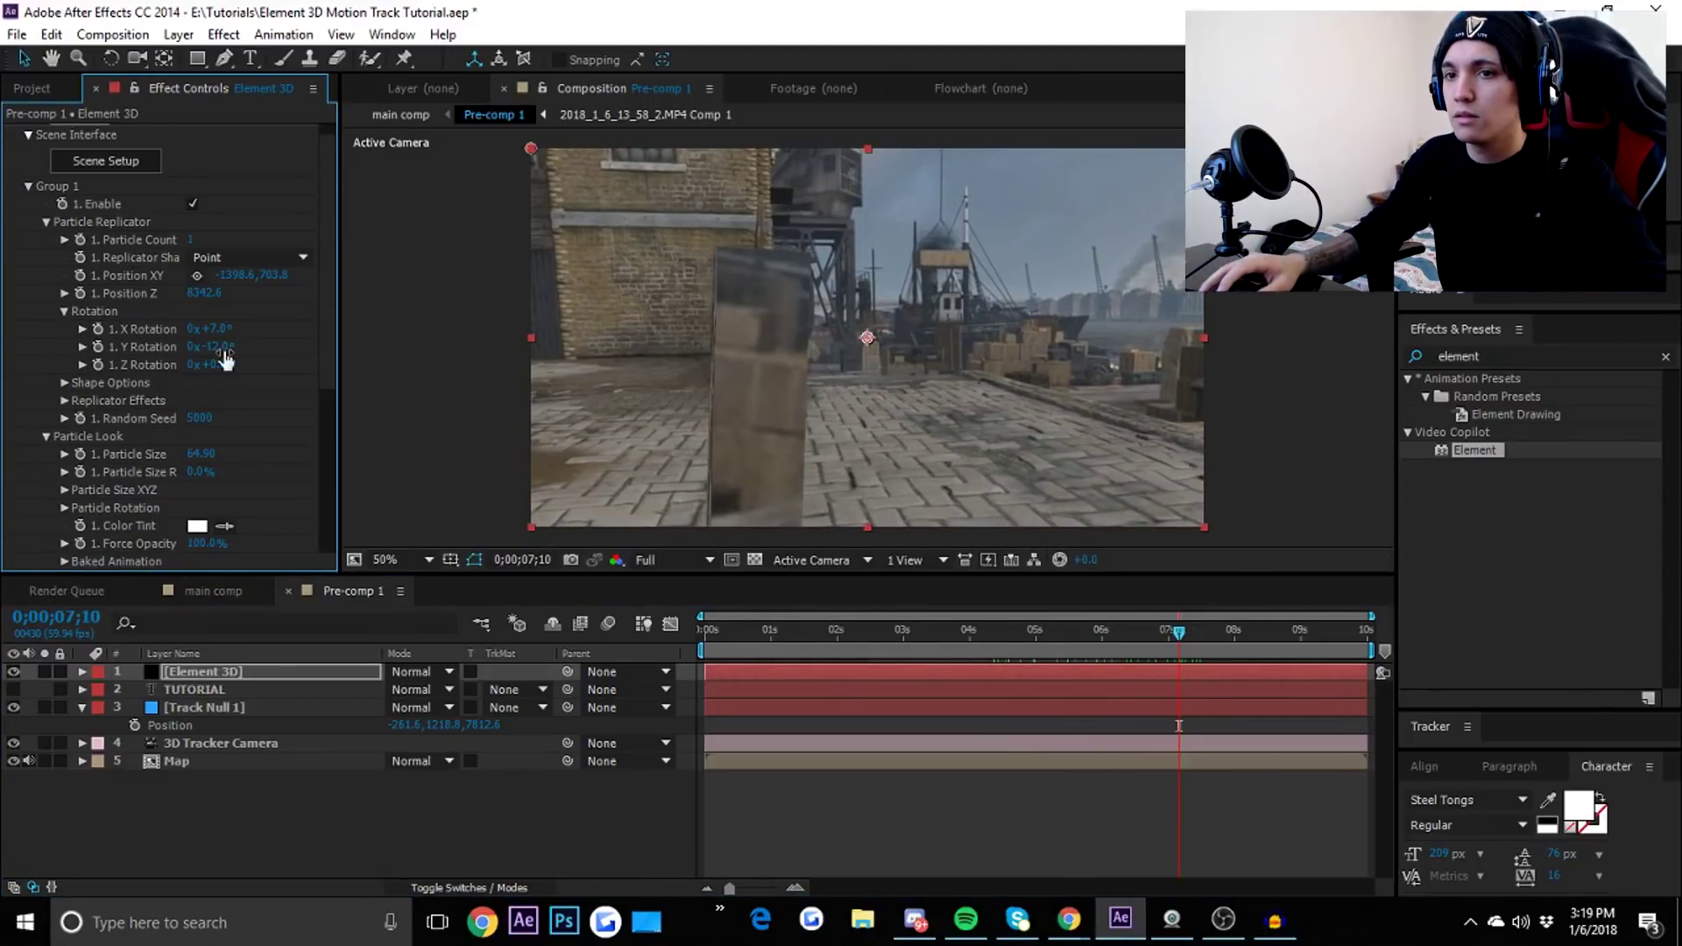
{"action": "left_click_drag", "start_coordinate": [225, 346], "coordinate": [225, 343]}
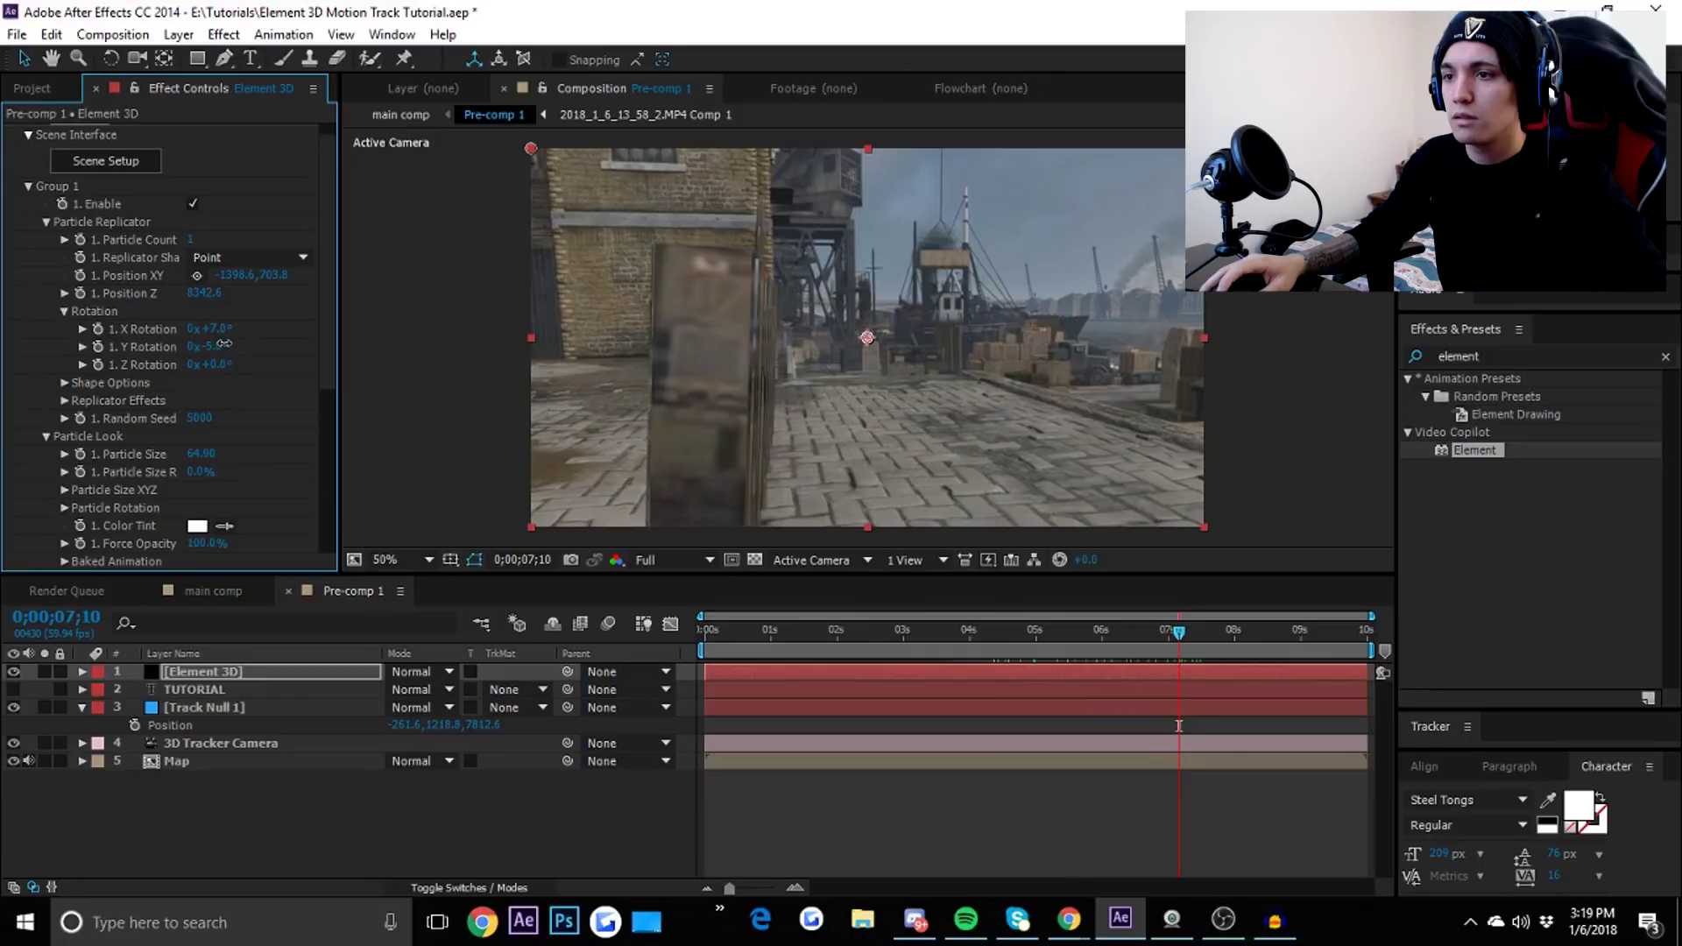
{"action": "left_click_drag", "start_coordinate": [1180, 630], "coordinate": [918, 629]}
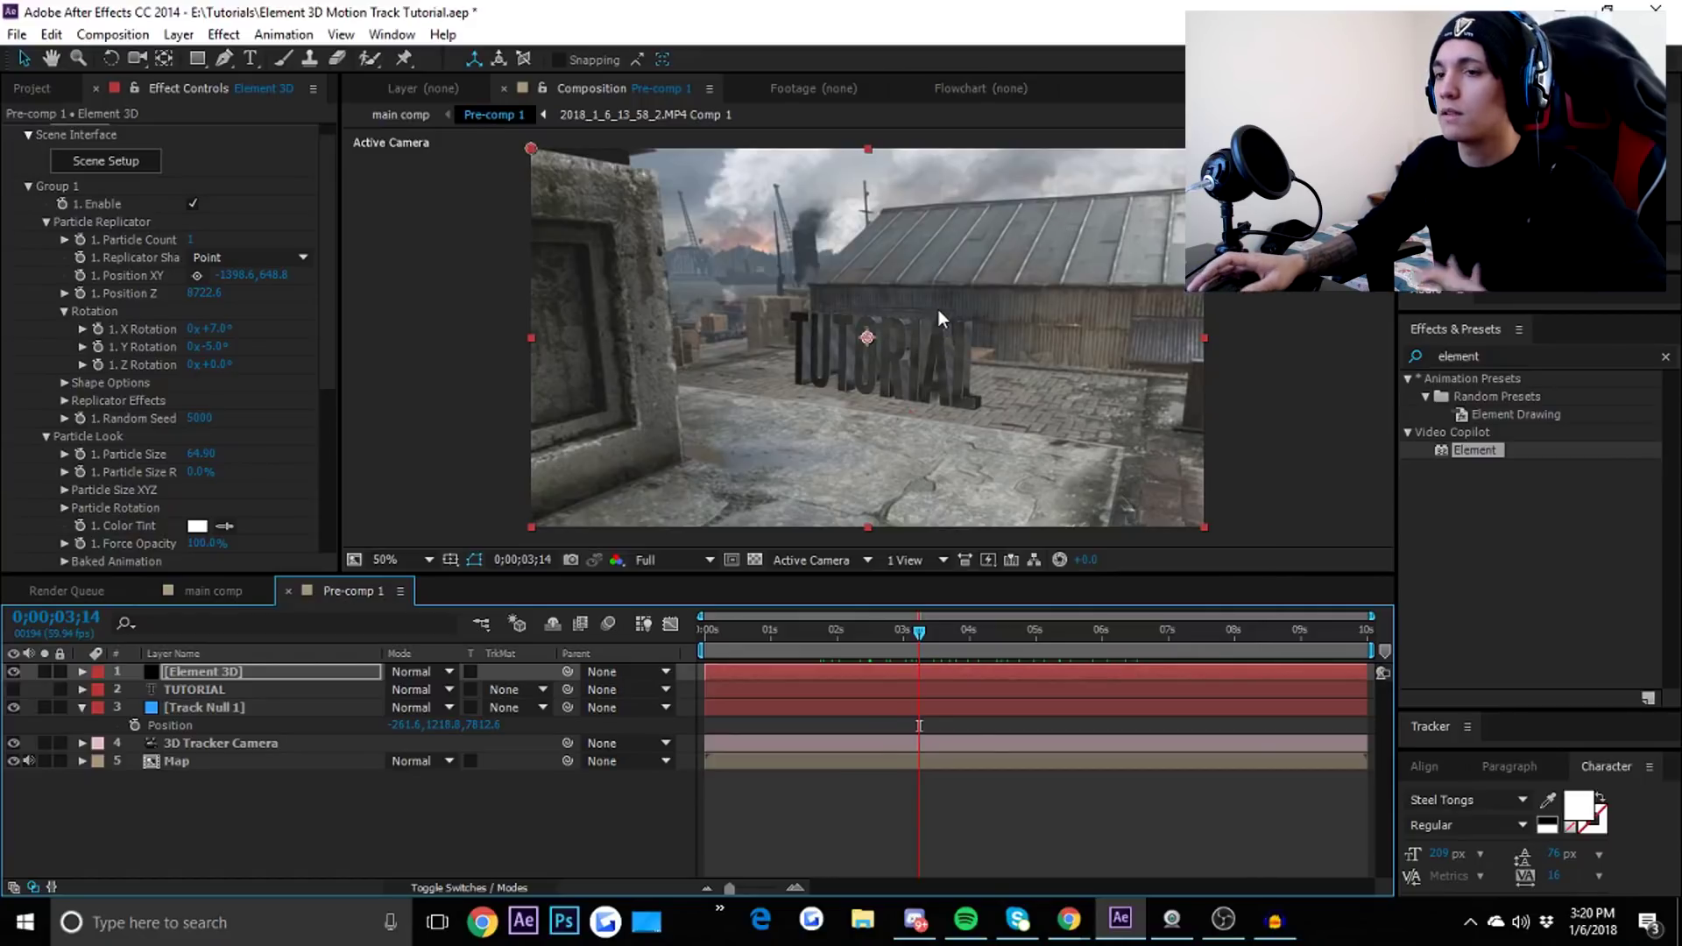
Enable Element 3D ambient occlusion and settle SSAO Intensity at 38 after trying 50.
{"action": "scroll", "coordinate": [70, 538], "scroll_direction": "down", "scroll_amount": 10}
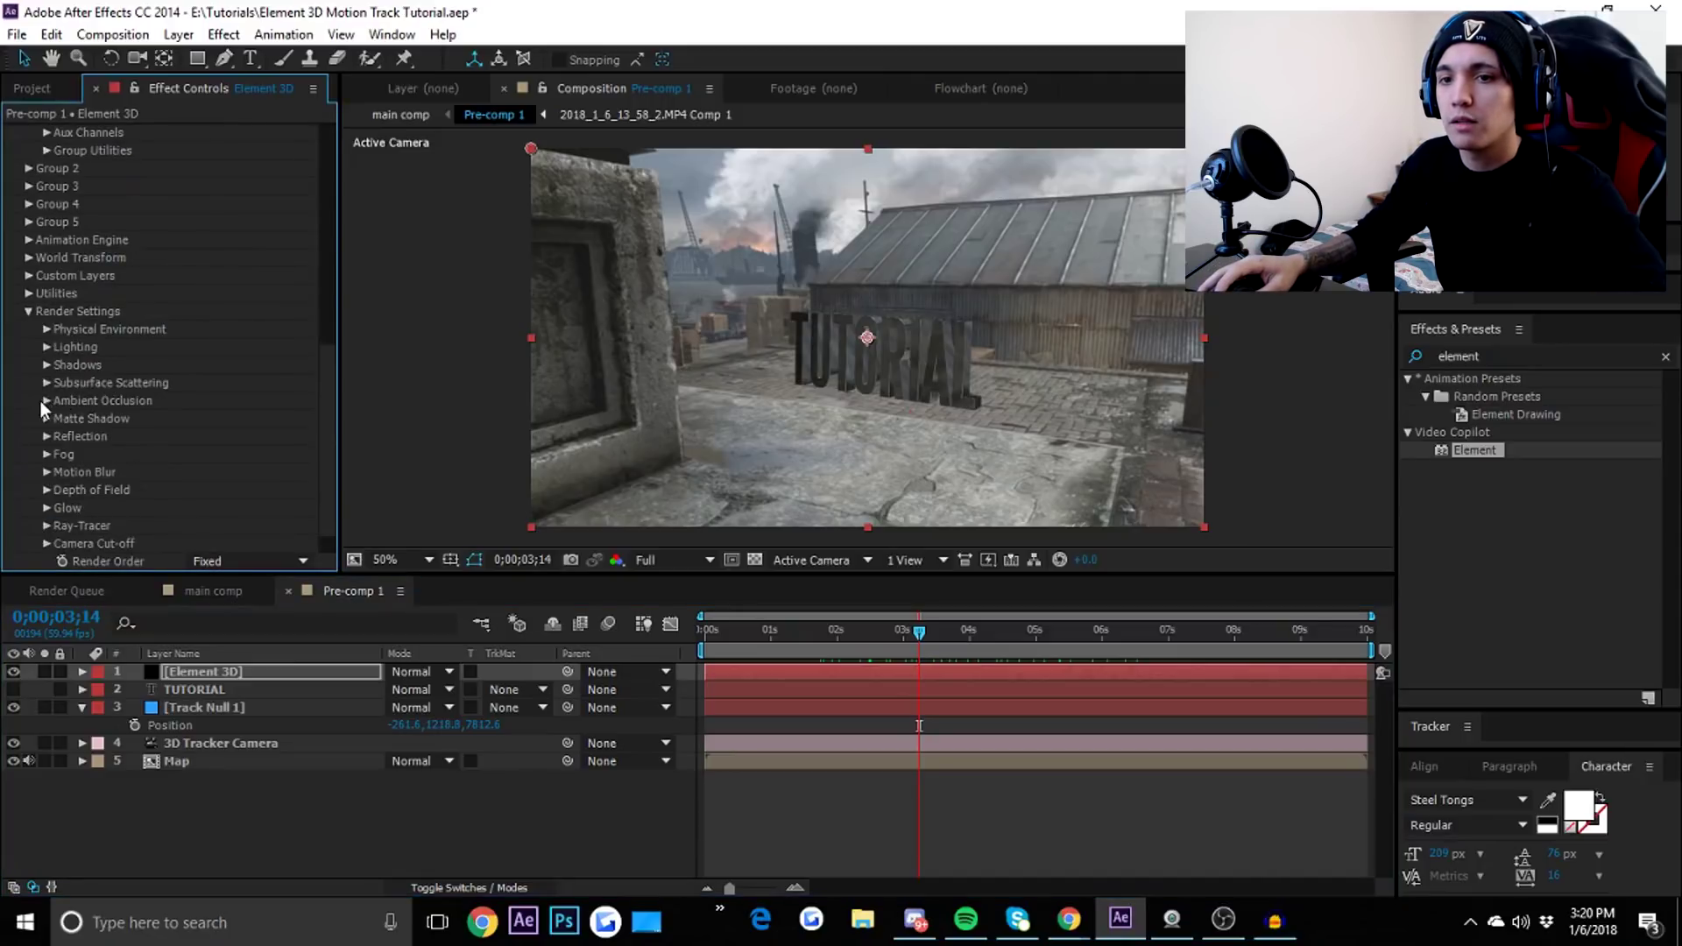
{"action": "left_click", "coordinate": [46, 400]}
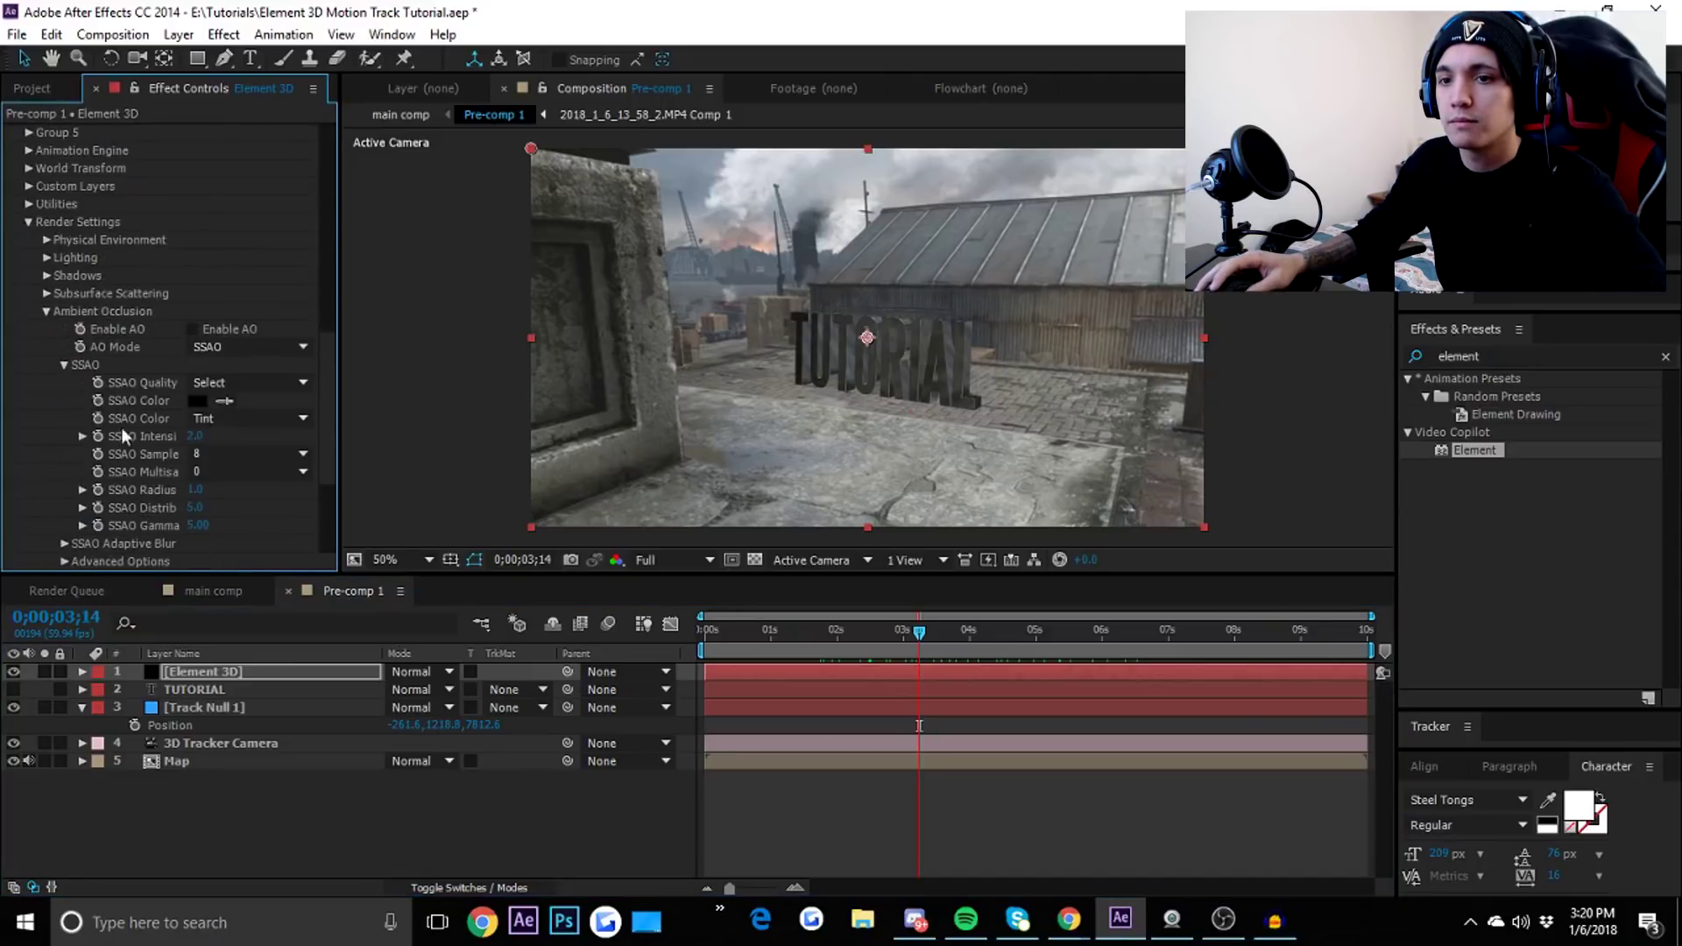
{"action": "left_click", "coordinate": [192, 329]}
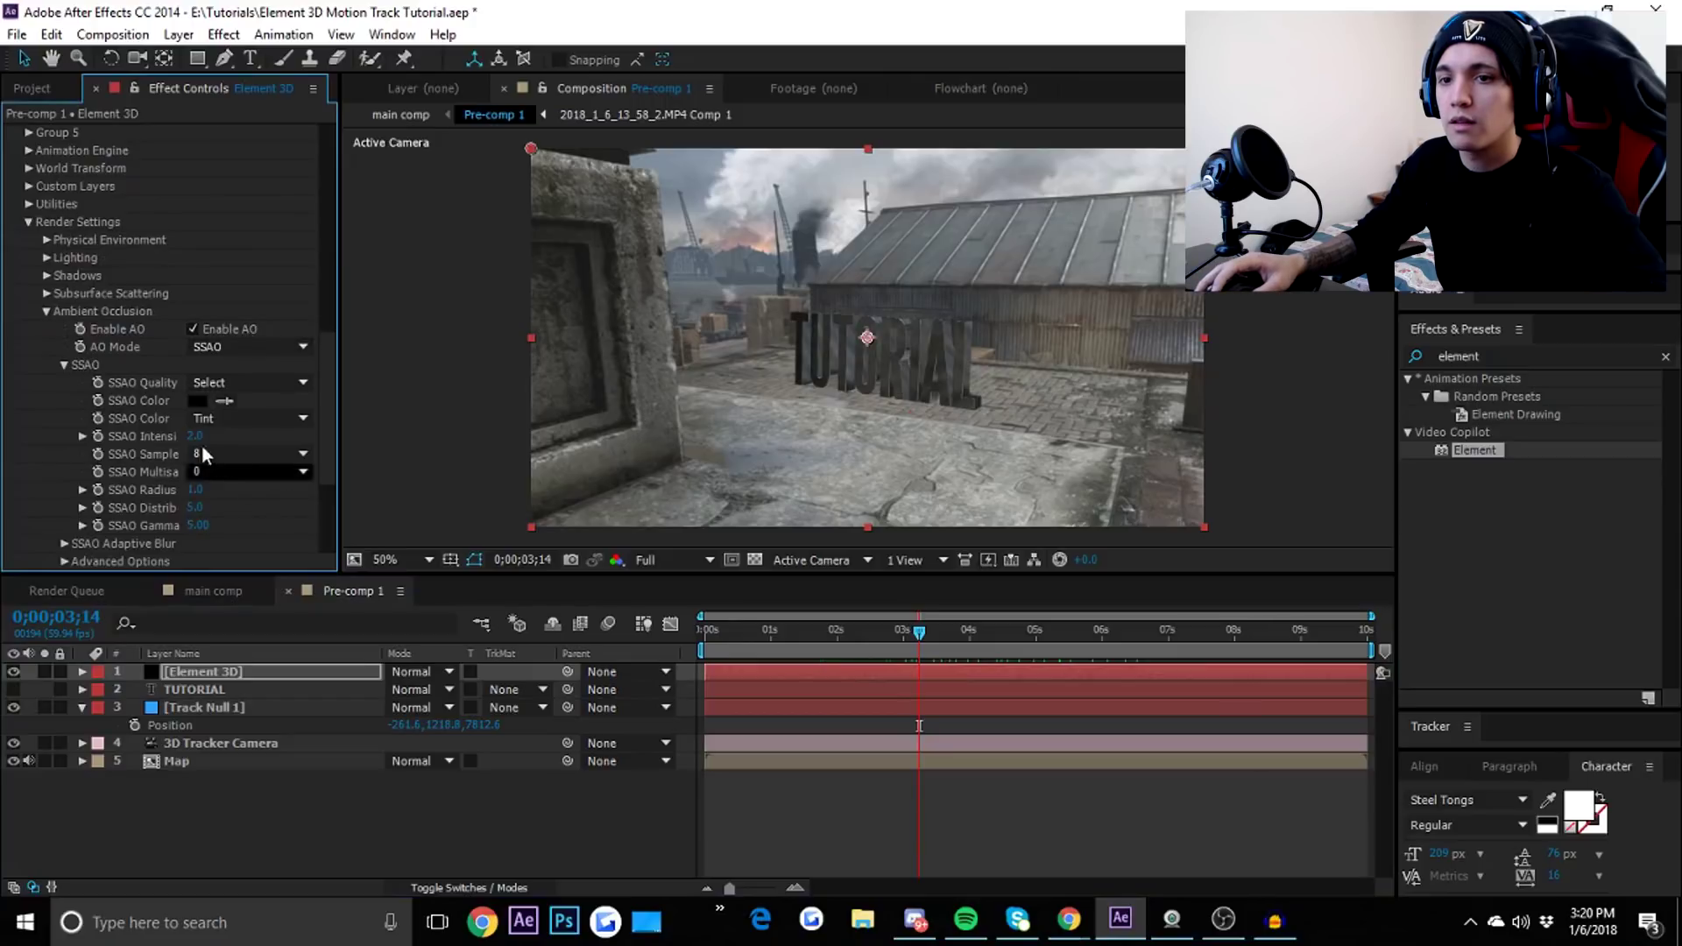
{"action": "left_click_drag", "start_coordinate": [320, 435], "coordinate": [445, 424]}
{"action": "left_click_drag", "start_coordinate": [551, 416], "coordinate": [889, 418]}
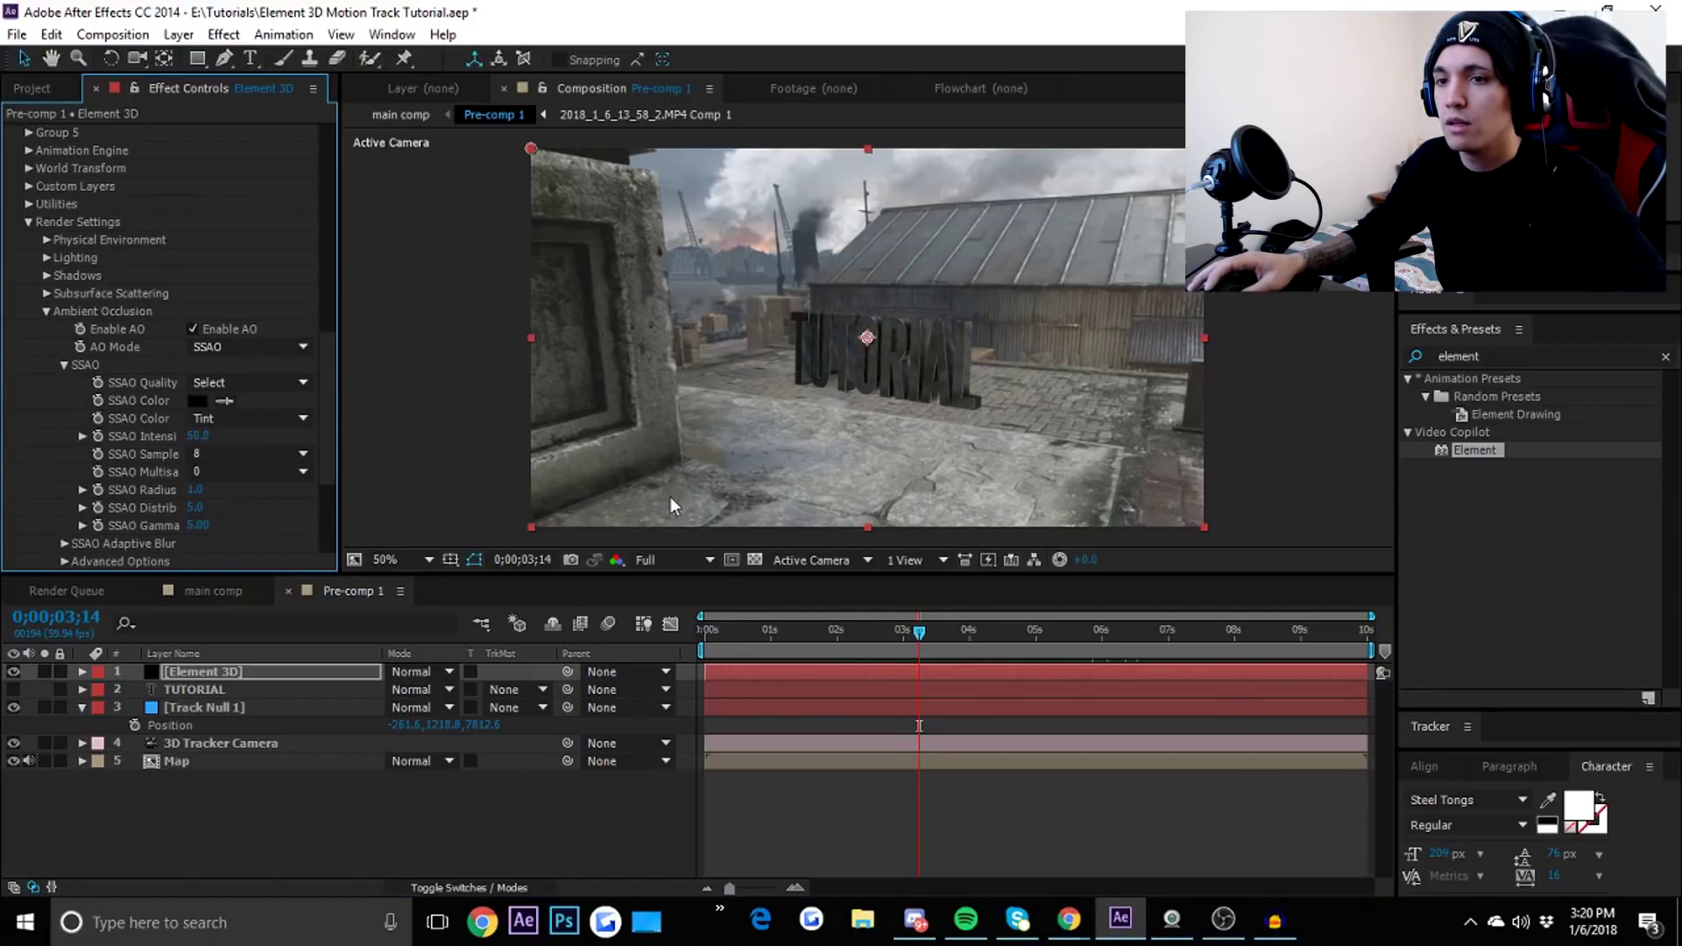
{"action": "left_click", "coordinate": [856, 856]}
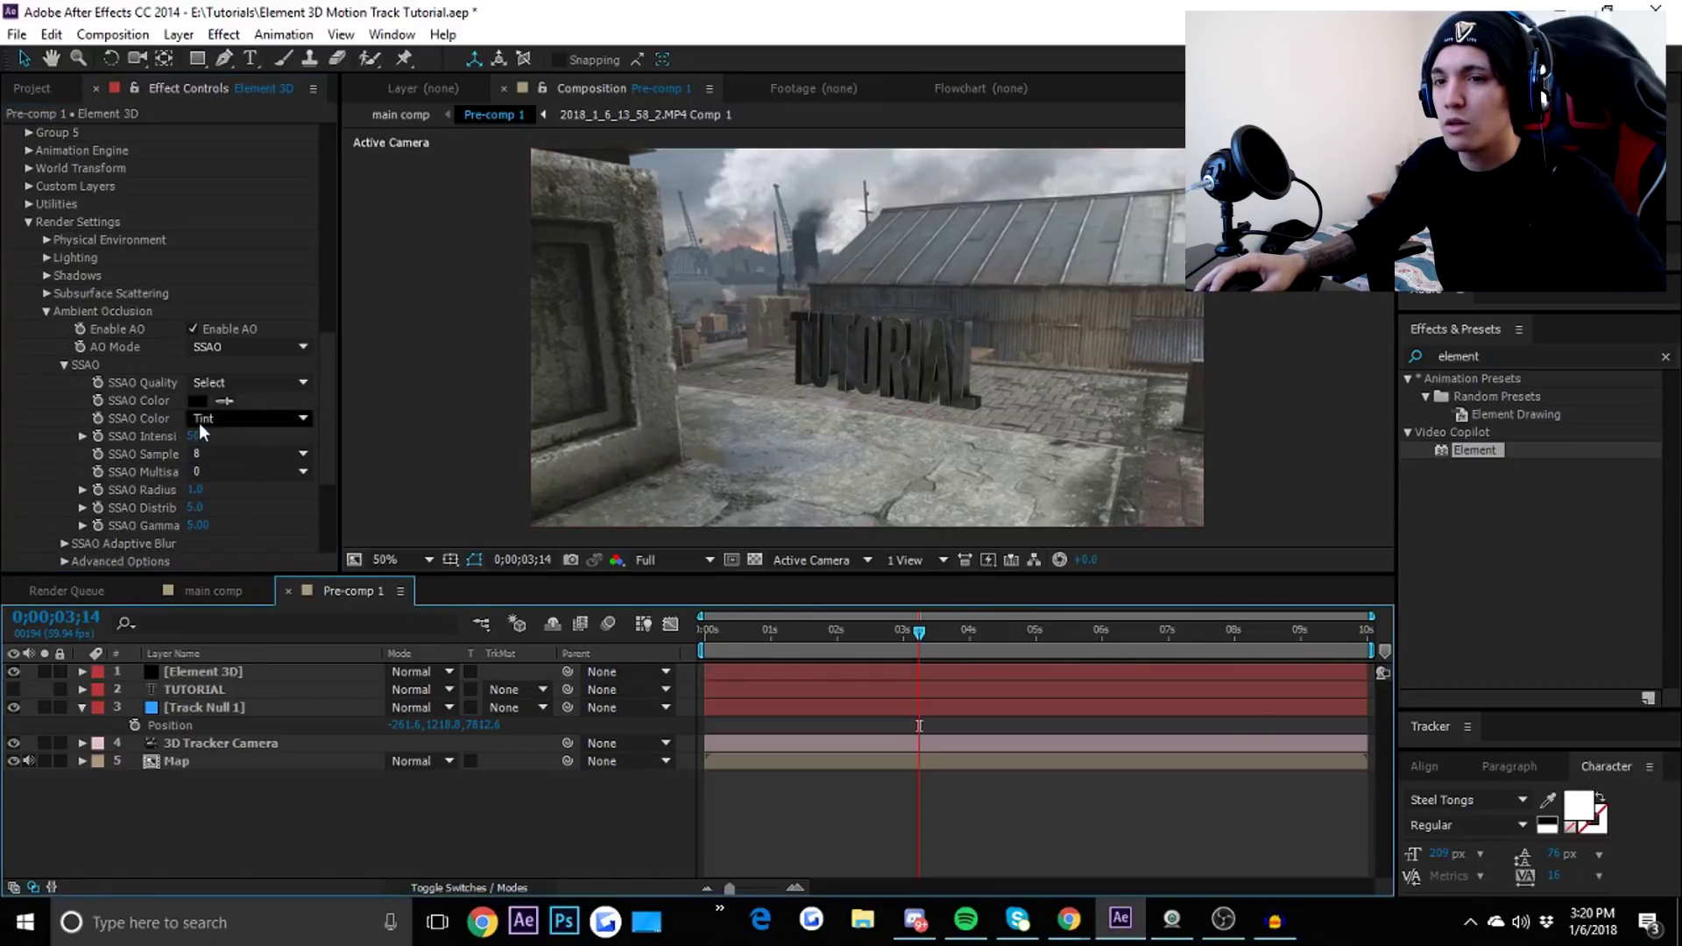
{"action": "left_click_drag", "start_coordinate": [198, 438], "coordinate": [151, 436]}
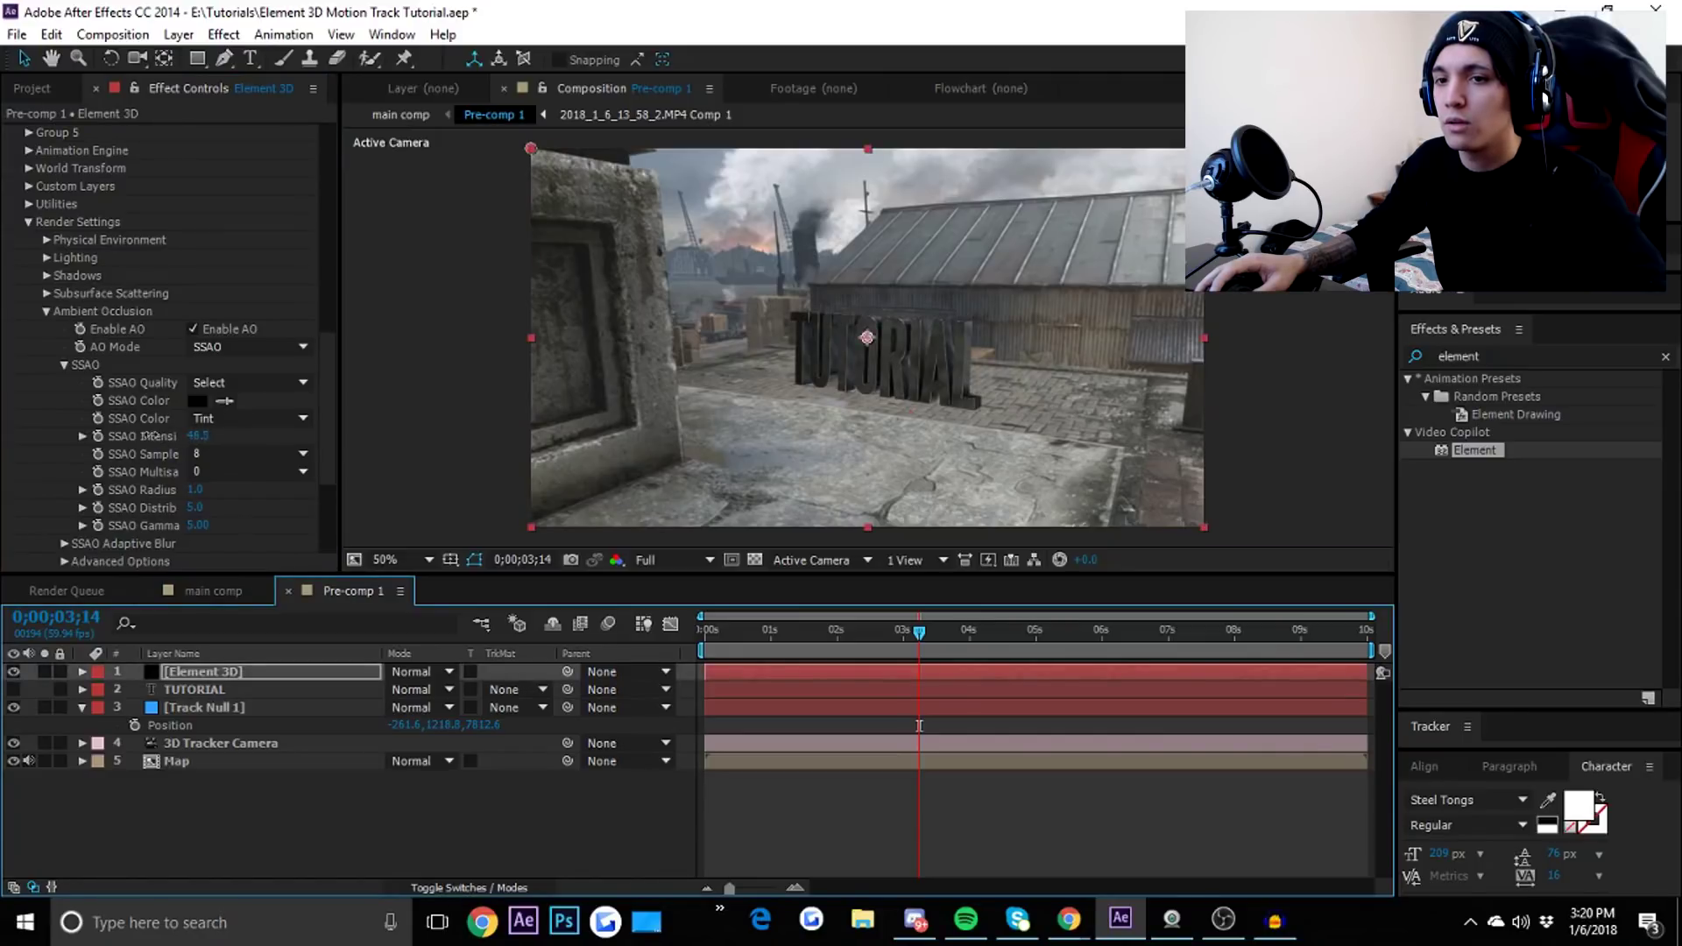
{"action": "left_click", "coordinate": [75, 438]}
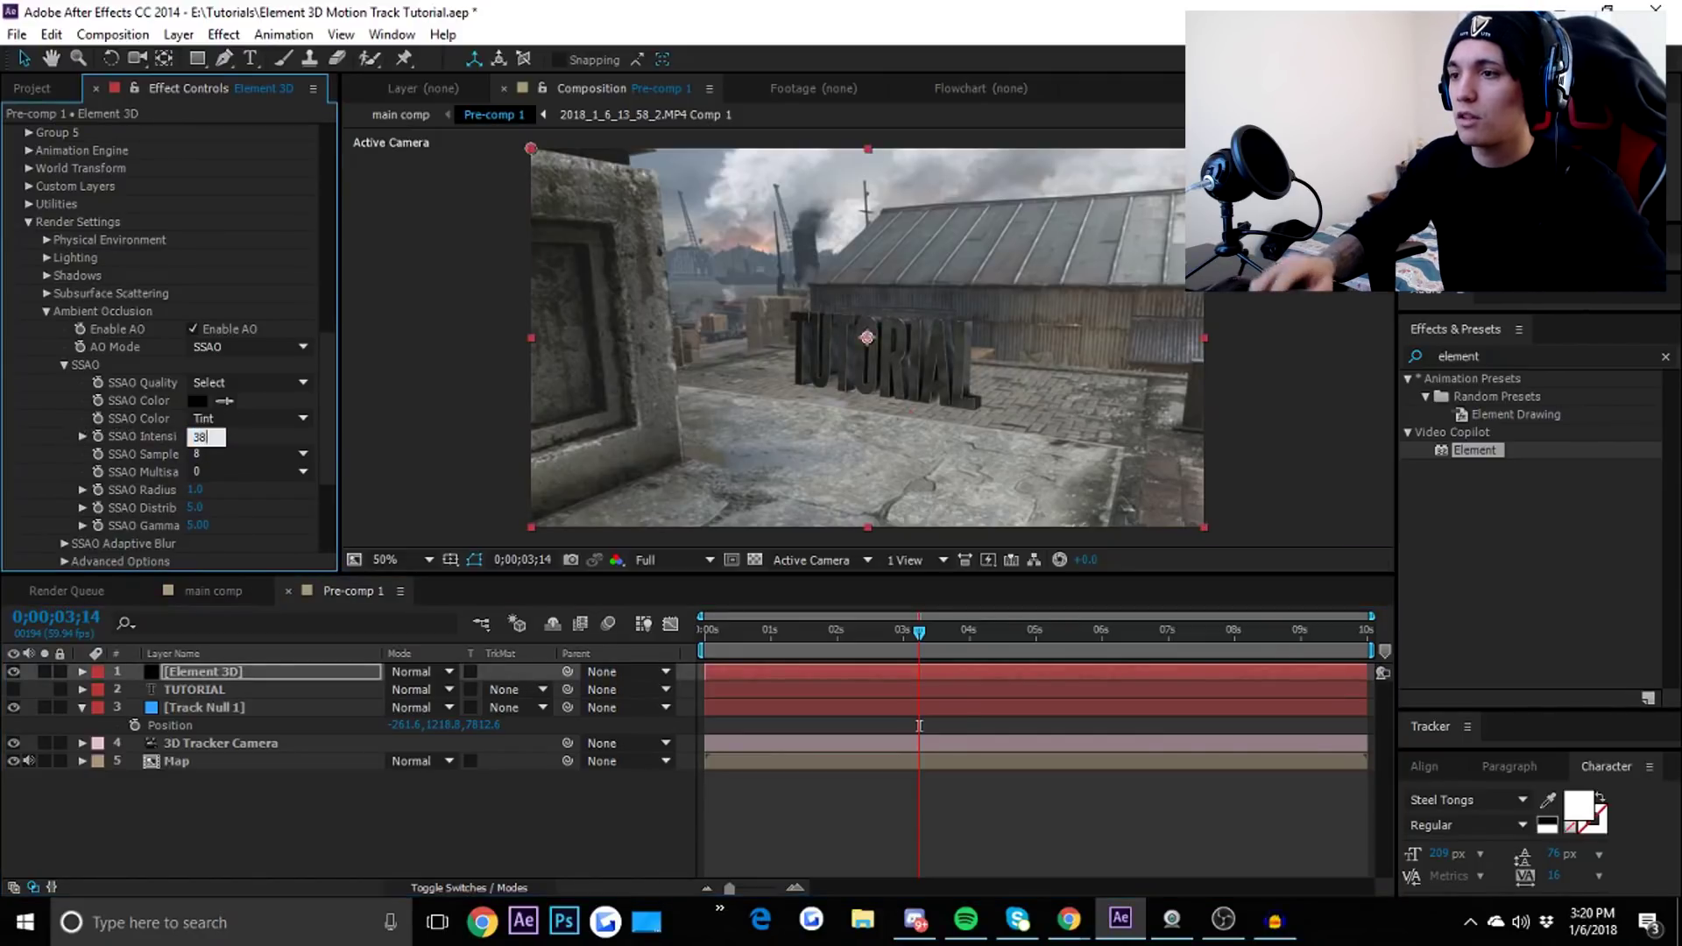
{"action": "left_click", "coordinate": [871, 761]}
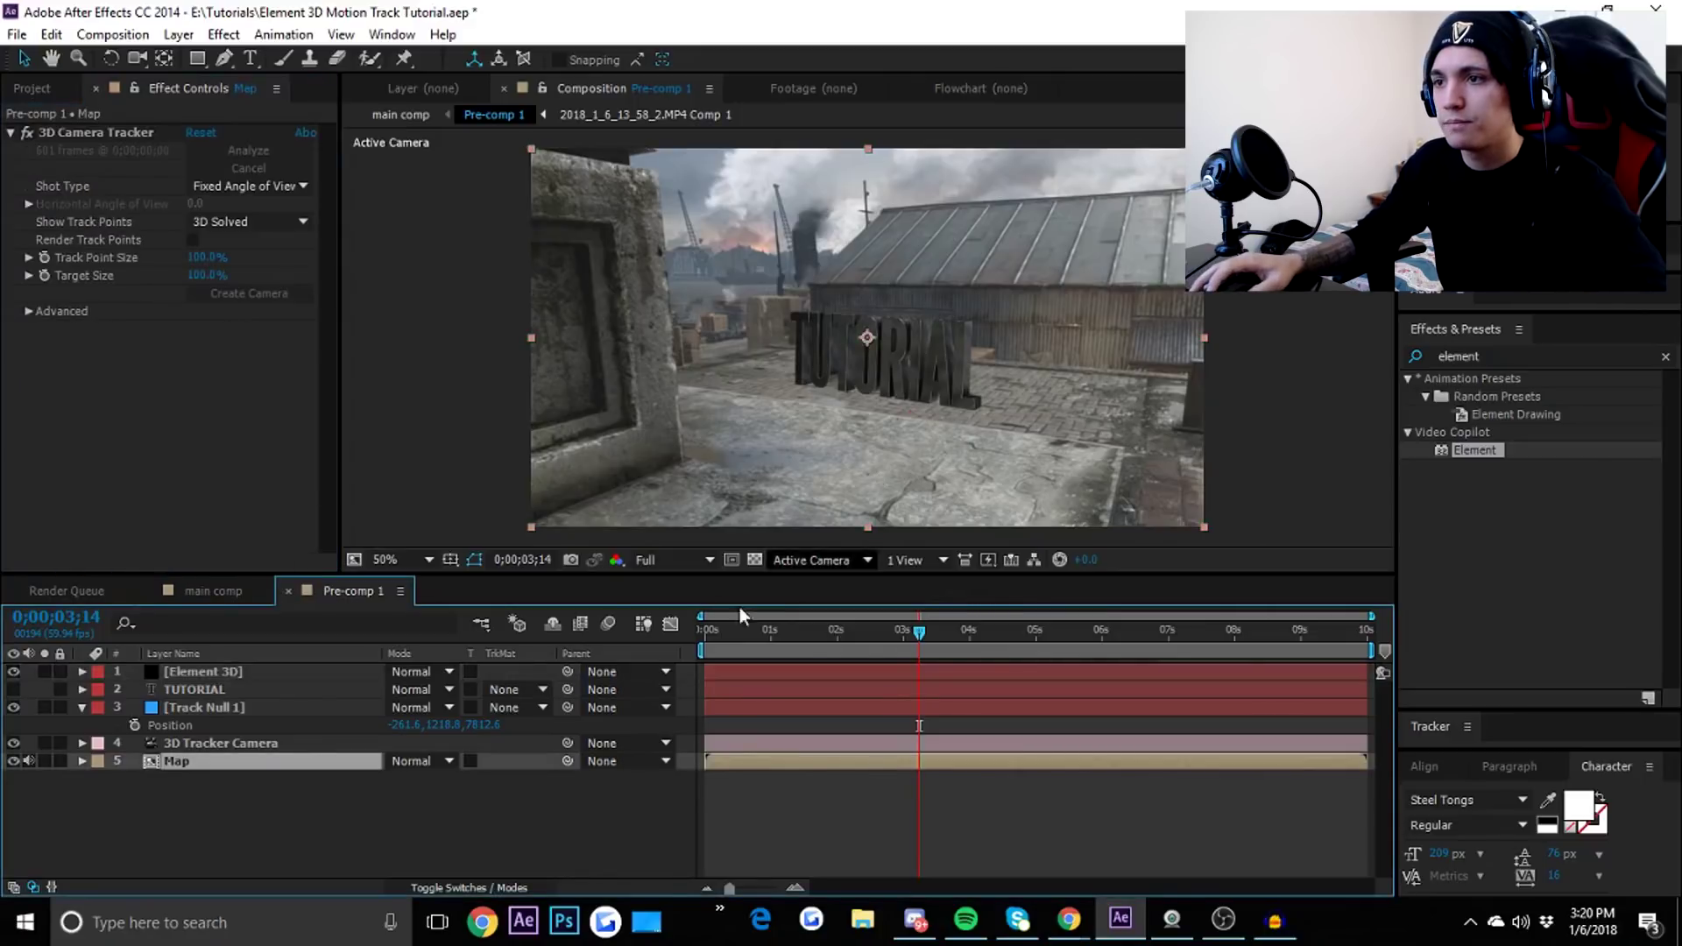
List layers by source name, select Element 3D, and collapse its Ambient Occlusion group.
{"action": "left_click", "coordinate": [245, 656]}
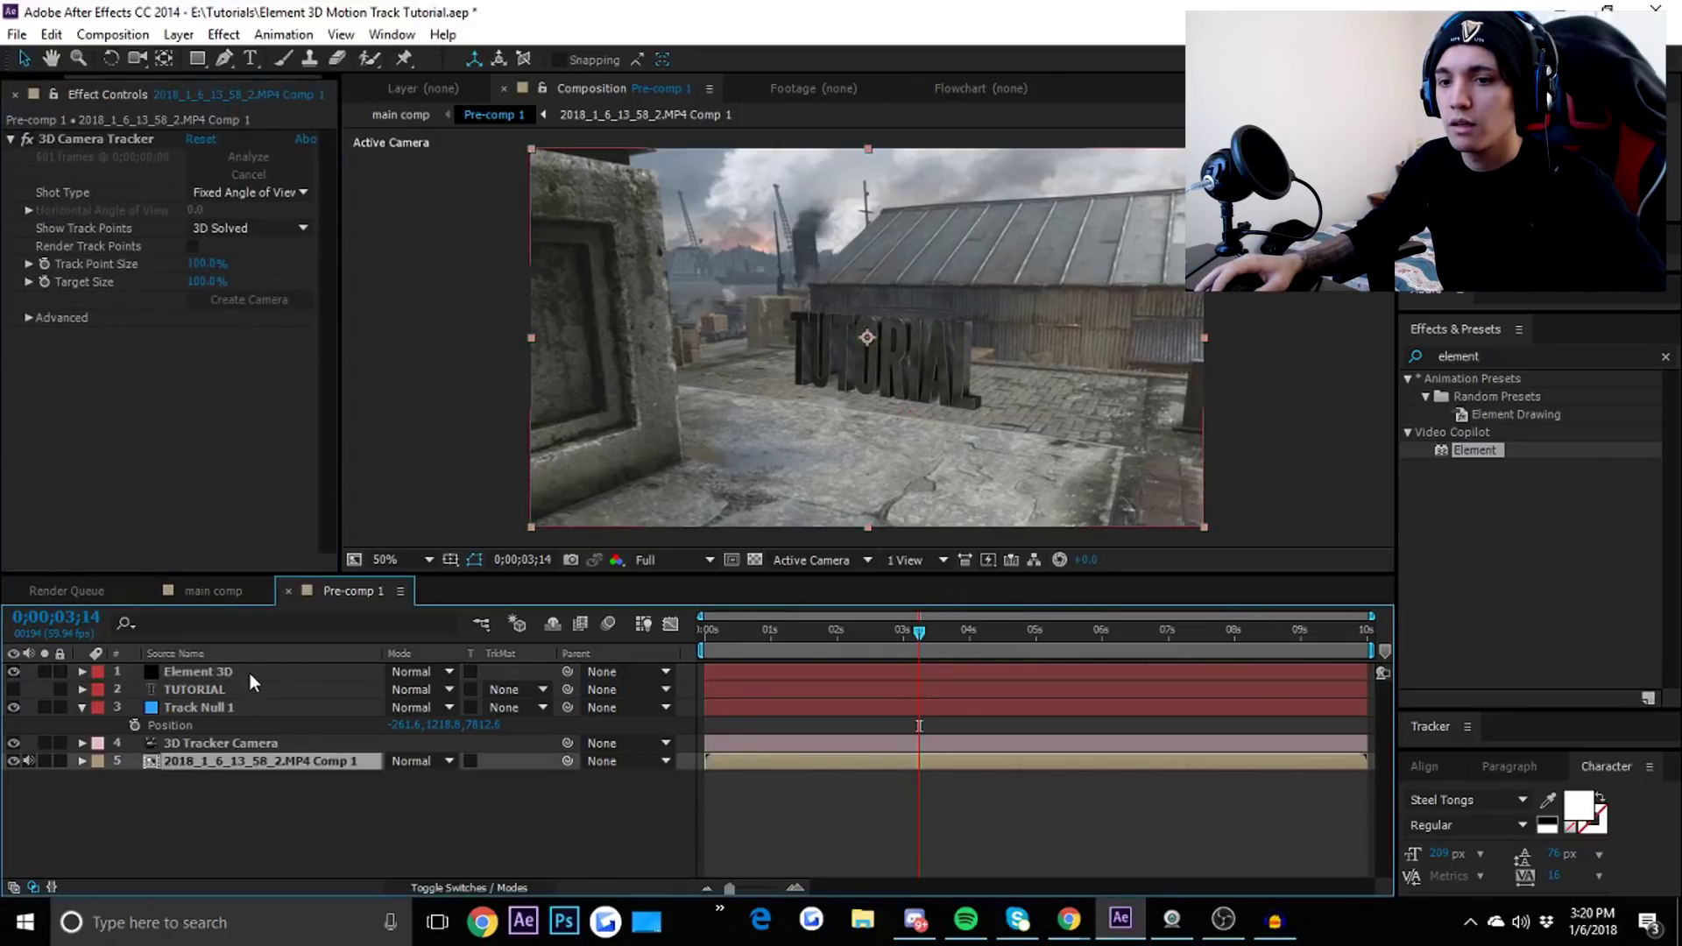
{"action": "left_click", "coordinate": [250, 671]}
{"action": "scroll", "coordinate": [166, 469], "scroll_direction": "down", "scroll_amount": 5}
{"action": "scroll", "coordinate": [172, 464], "scroll_direction": "down", "scroll_amount": 5}
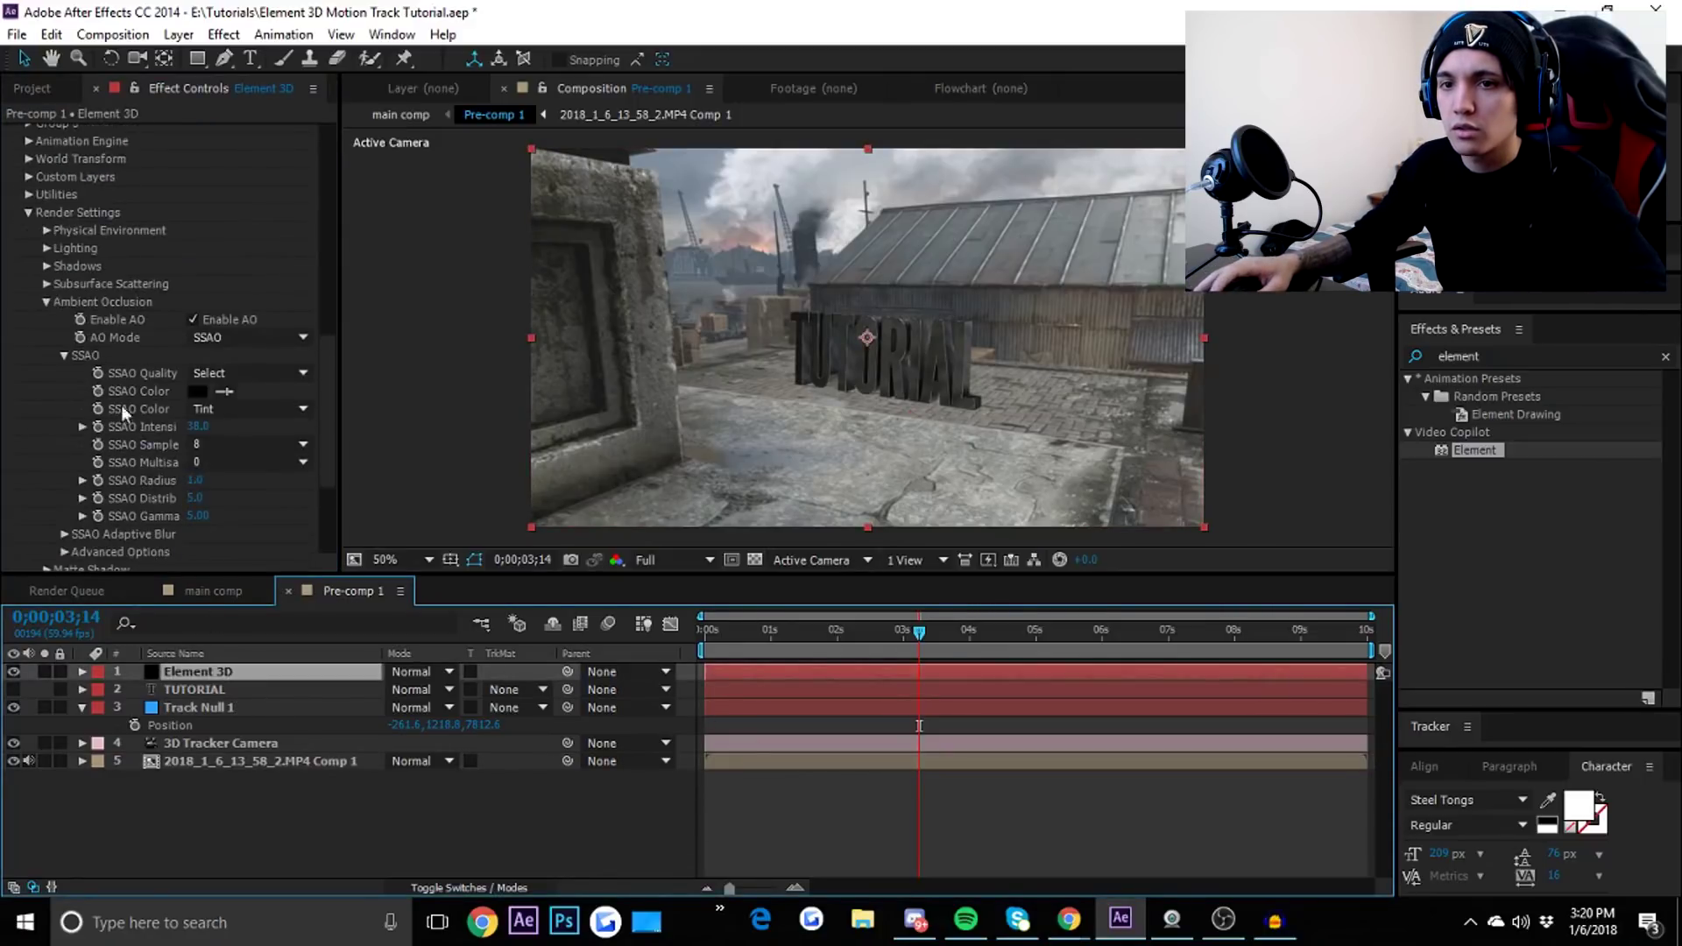
{"action": "left_click", "coordinate": [46, 300]}
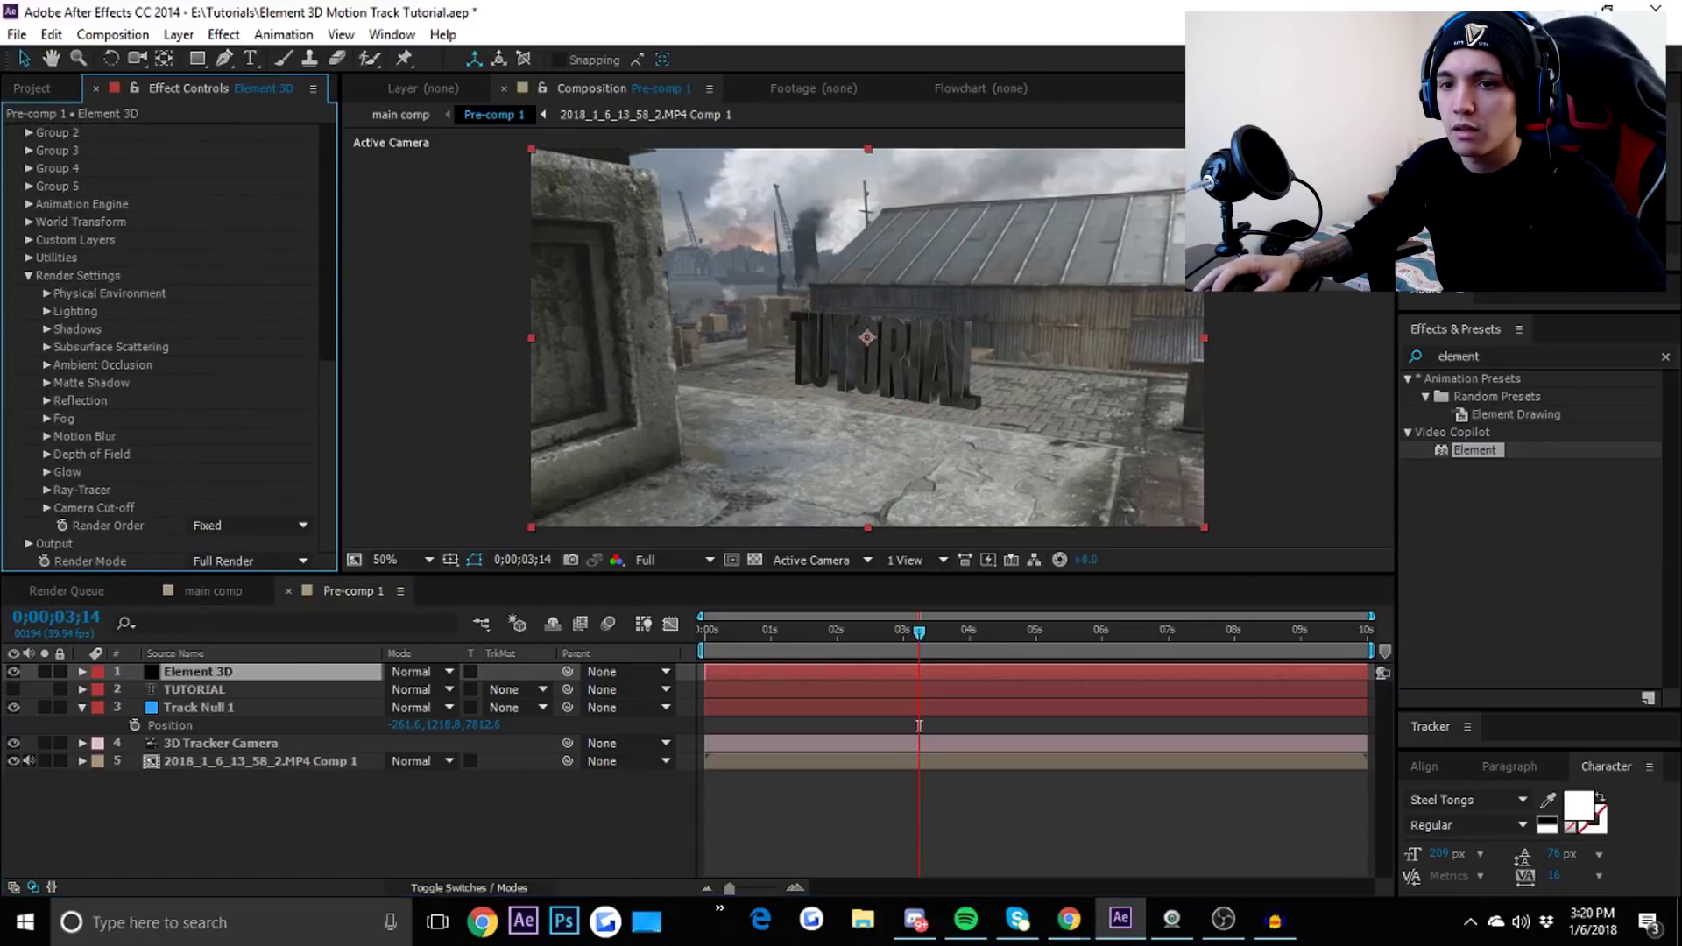
Raise Element 3D's Output Multisampling from 8 to 32.
{"action": "left_click", "coordinate": [29, 544]}
{"action": "scroll", "coordinate": [161, 491], "scroll_direction": "down", "scroll_amount": 5}
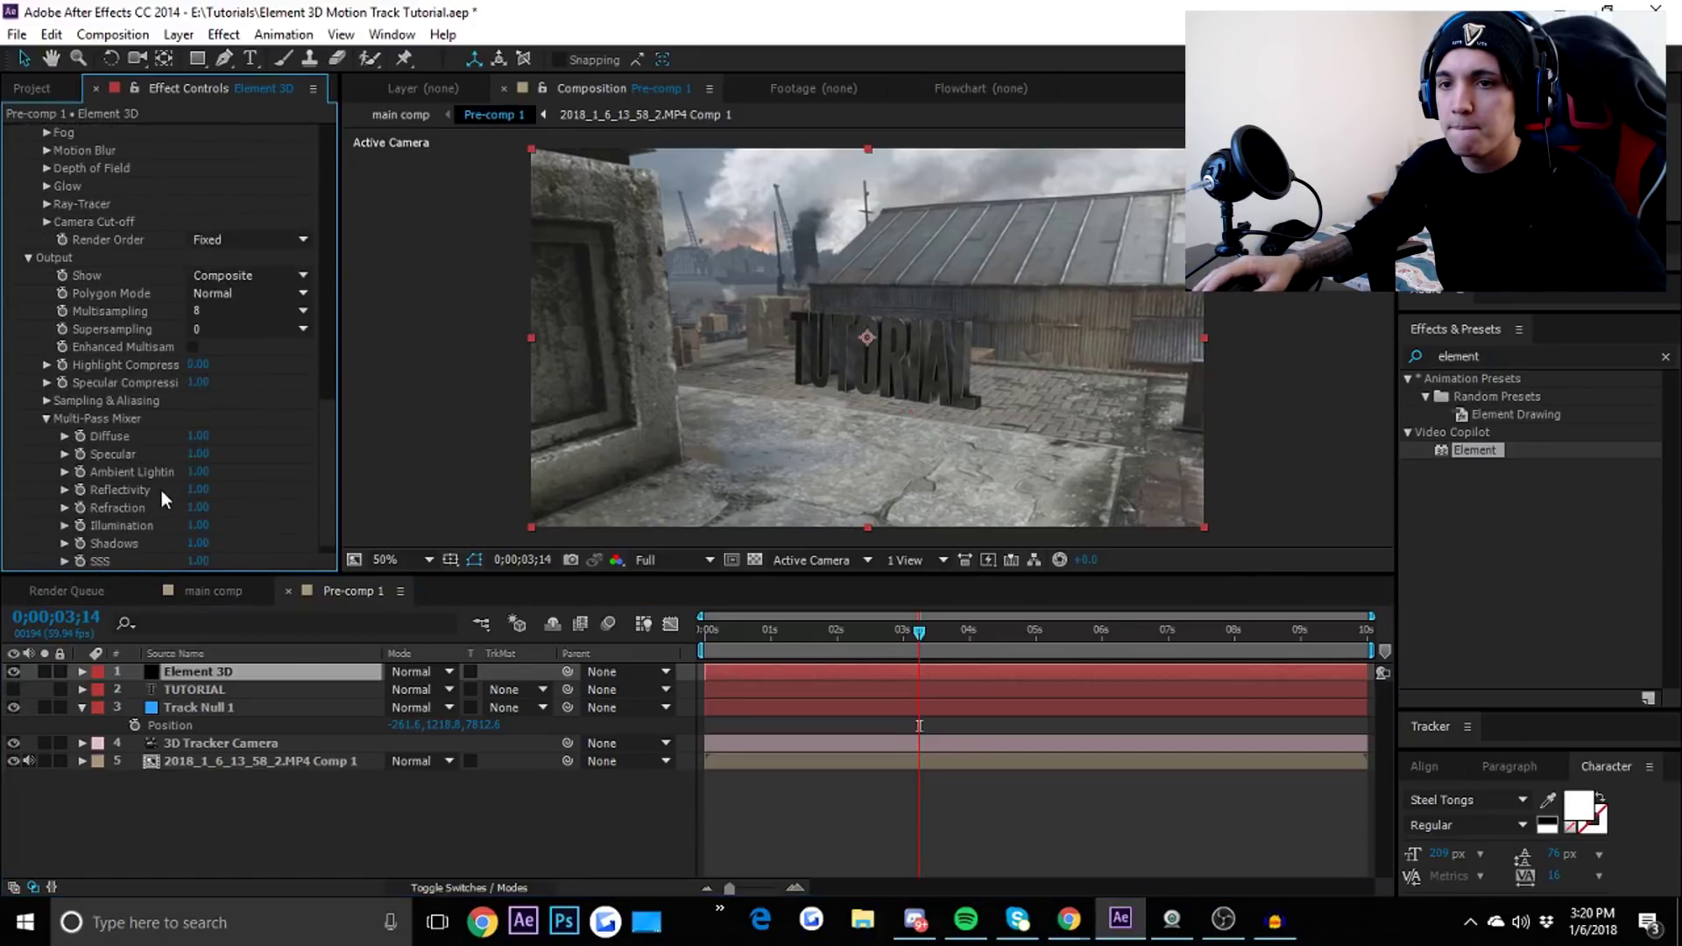
{"action": "scroll", "coordinate": [964, 380], "scroll_direction": "up", "scroll_amount": 4}
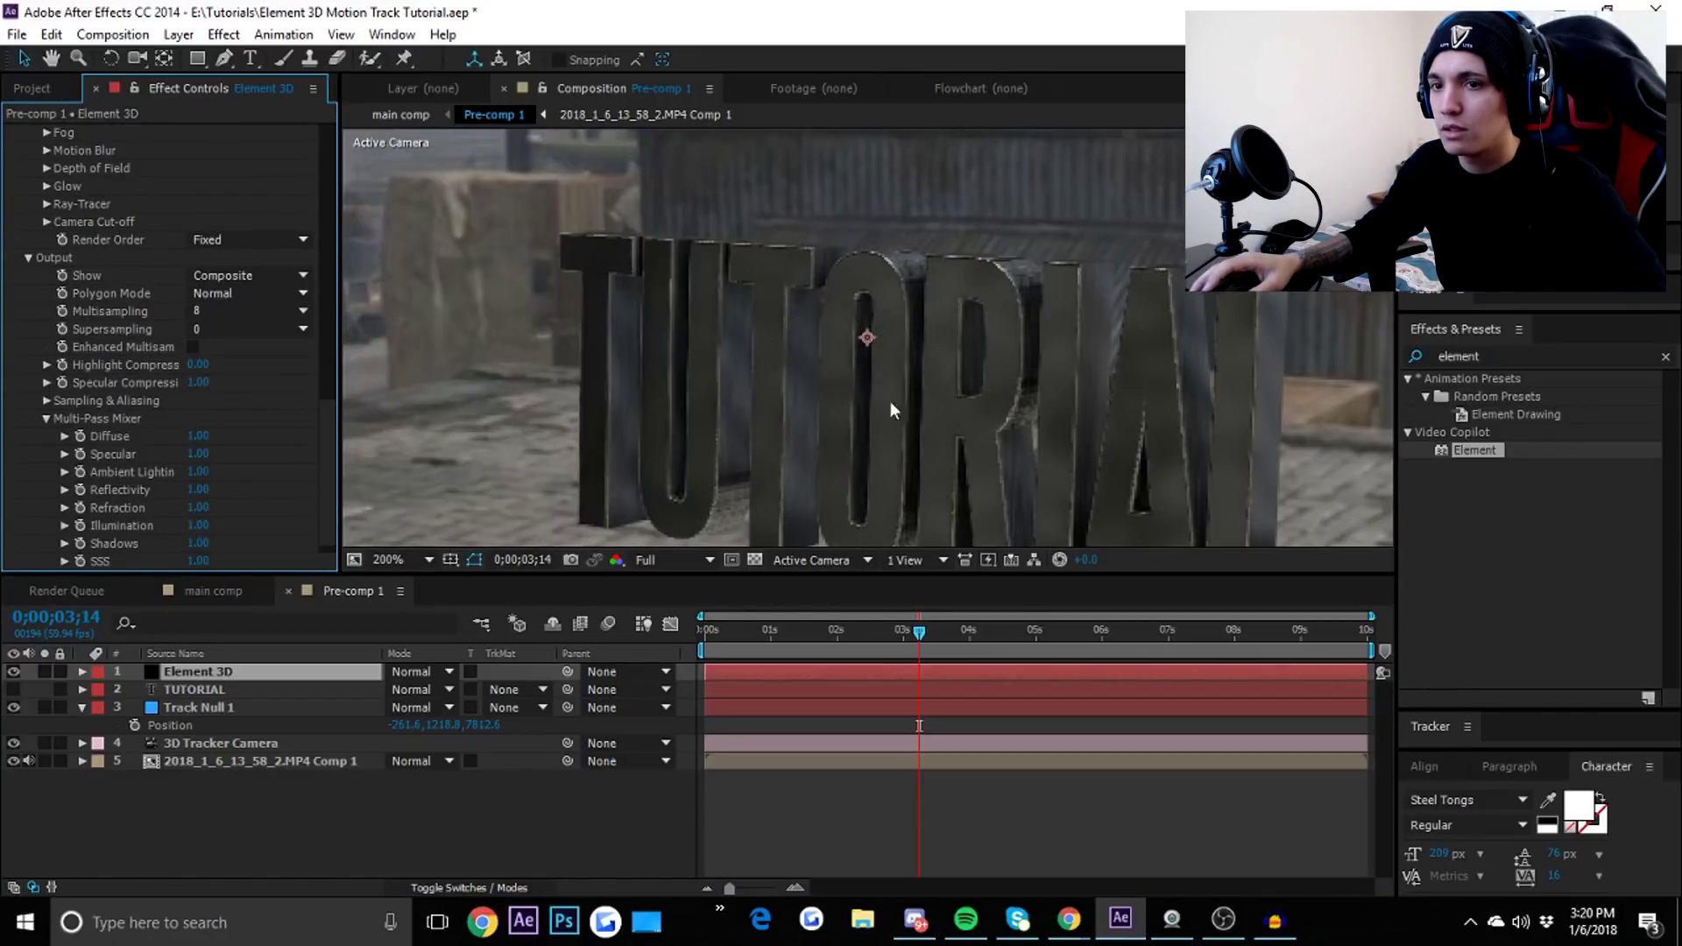
{"action": "left_click", "coordinate": [196, 317]}
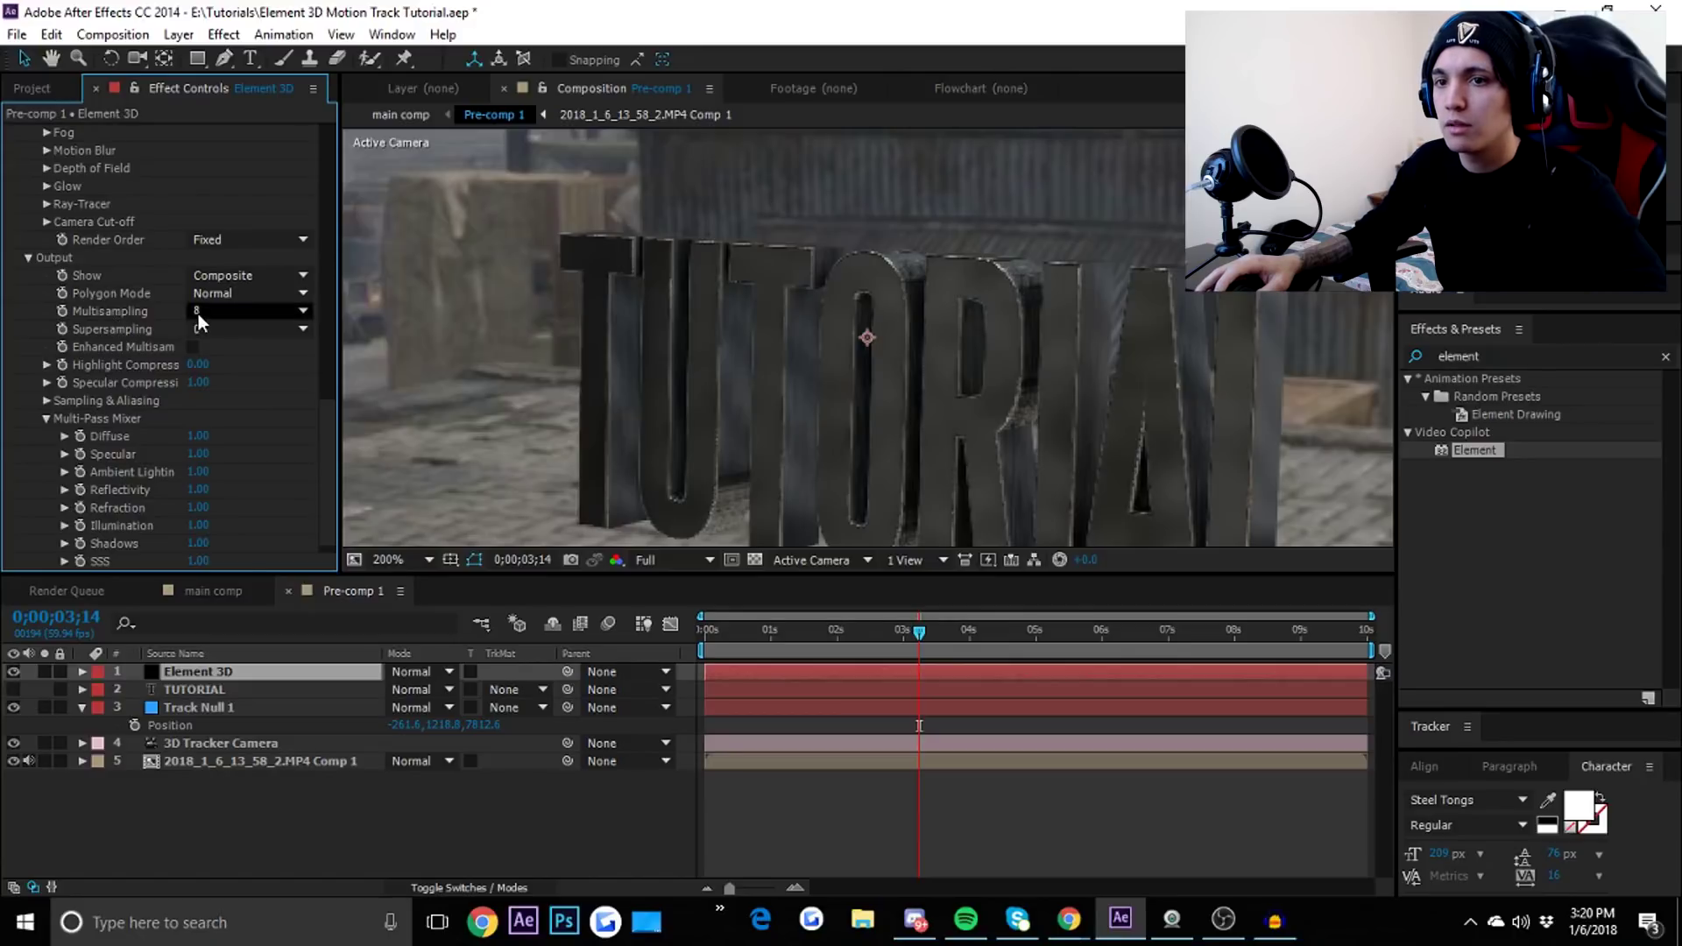
{"action": "left_click", "coordinate": [245, 472]}
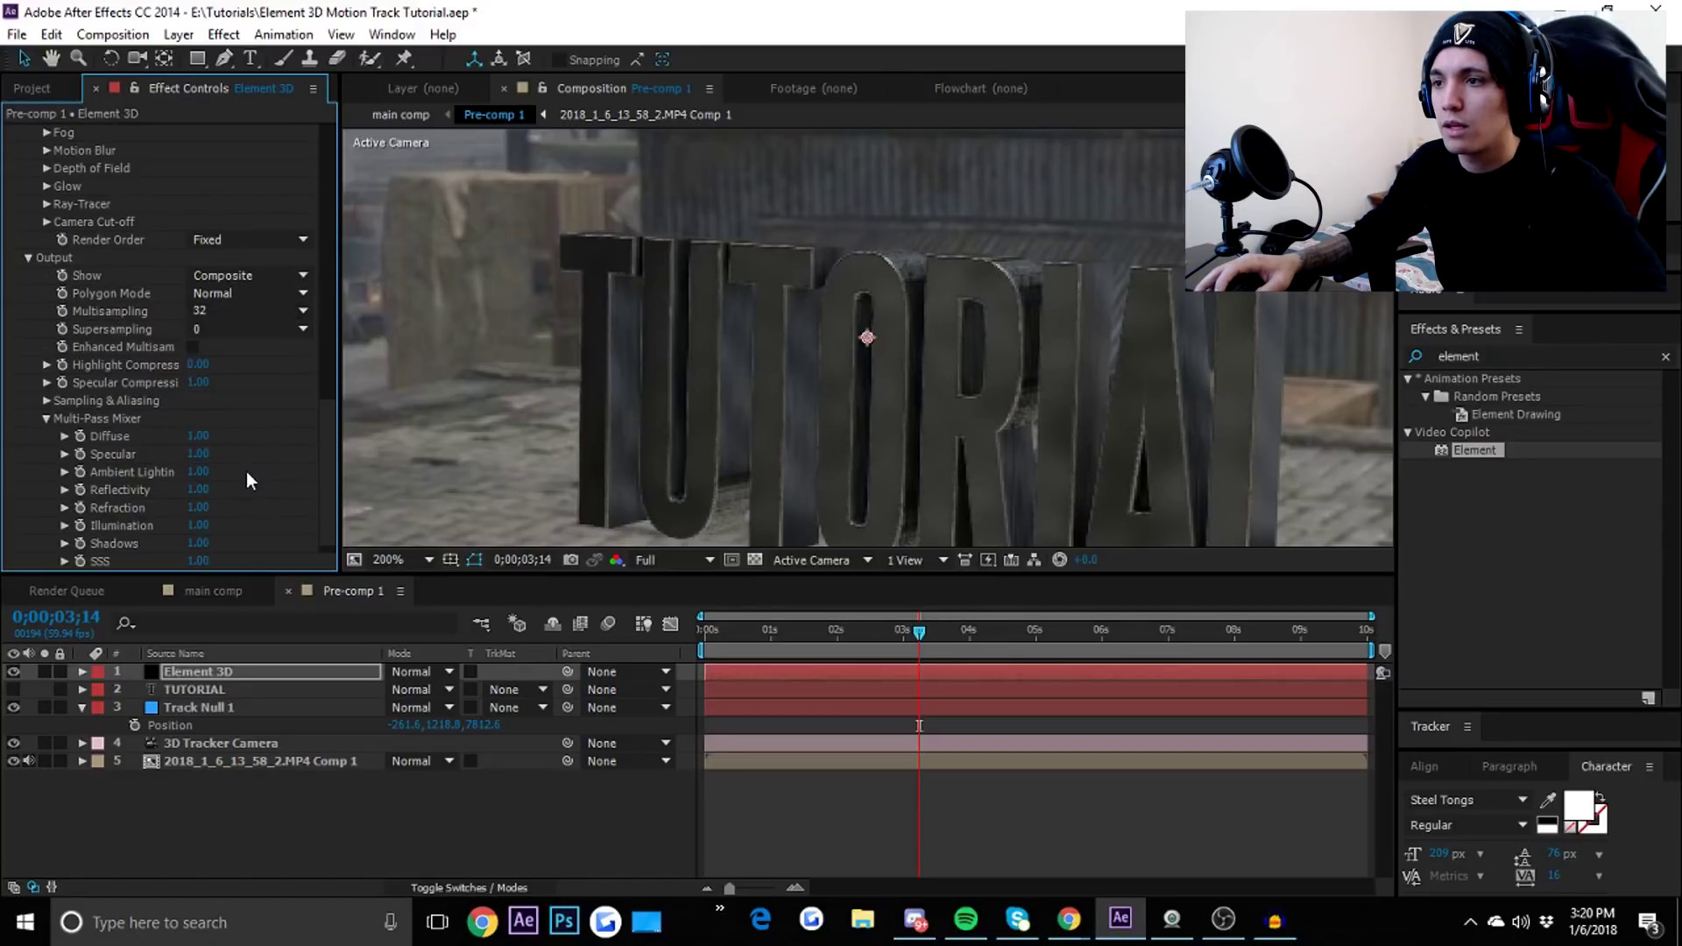
{"action": "left_click", "coordinate": [197, 312]}
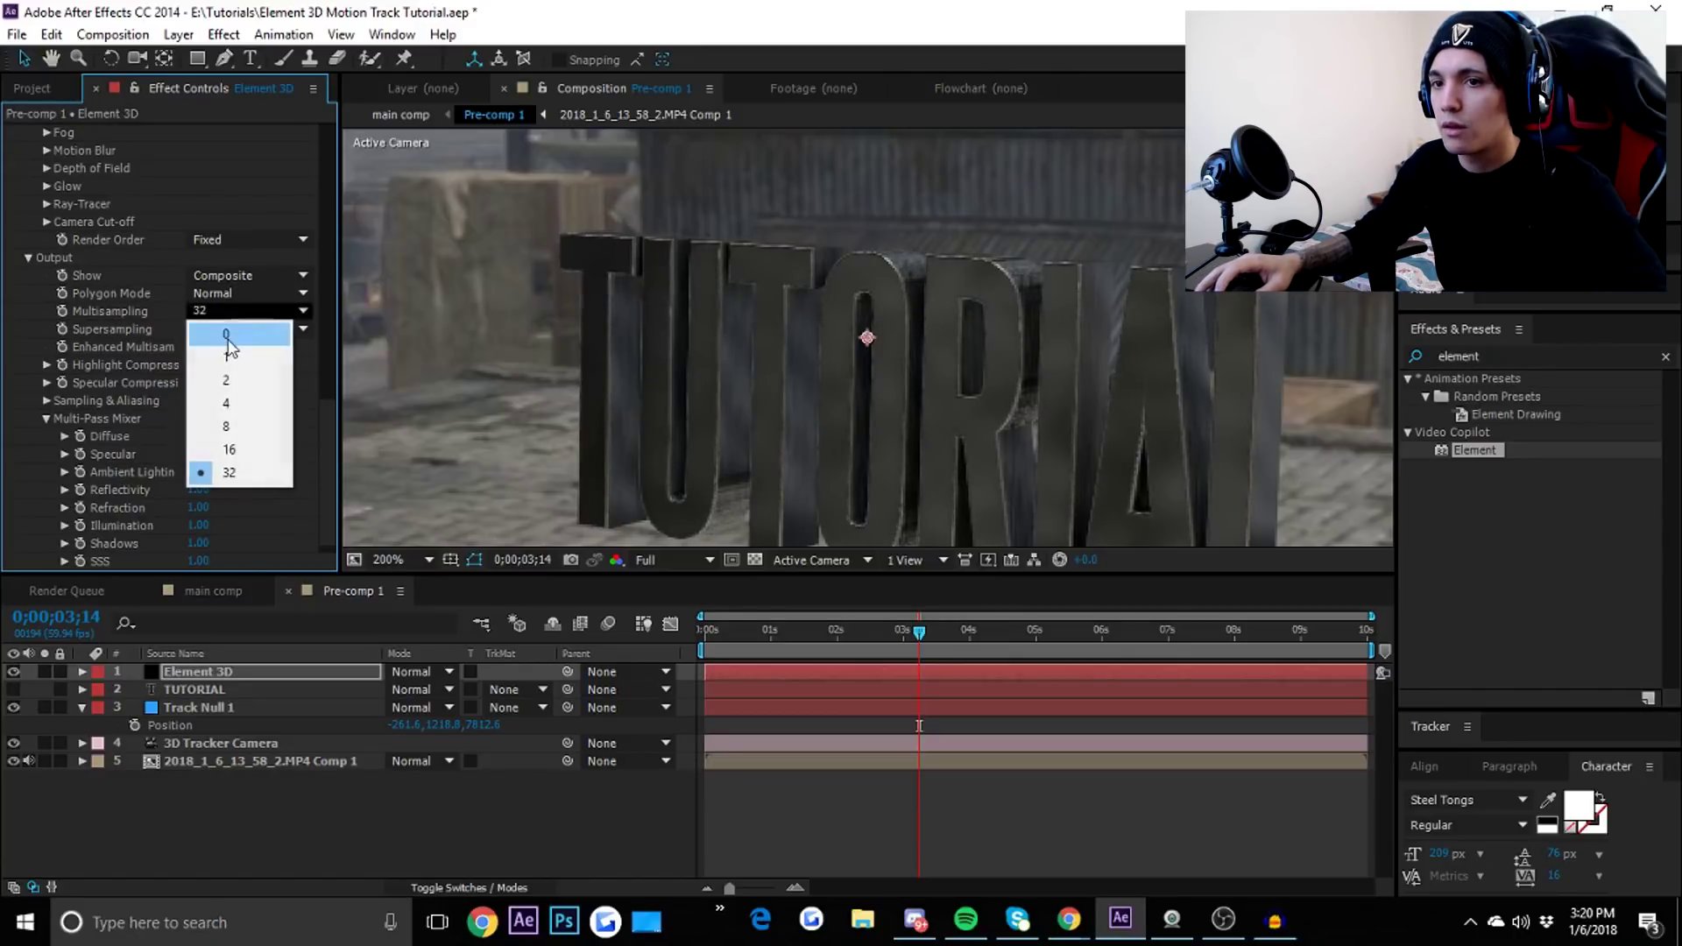